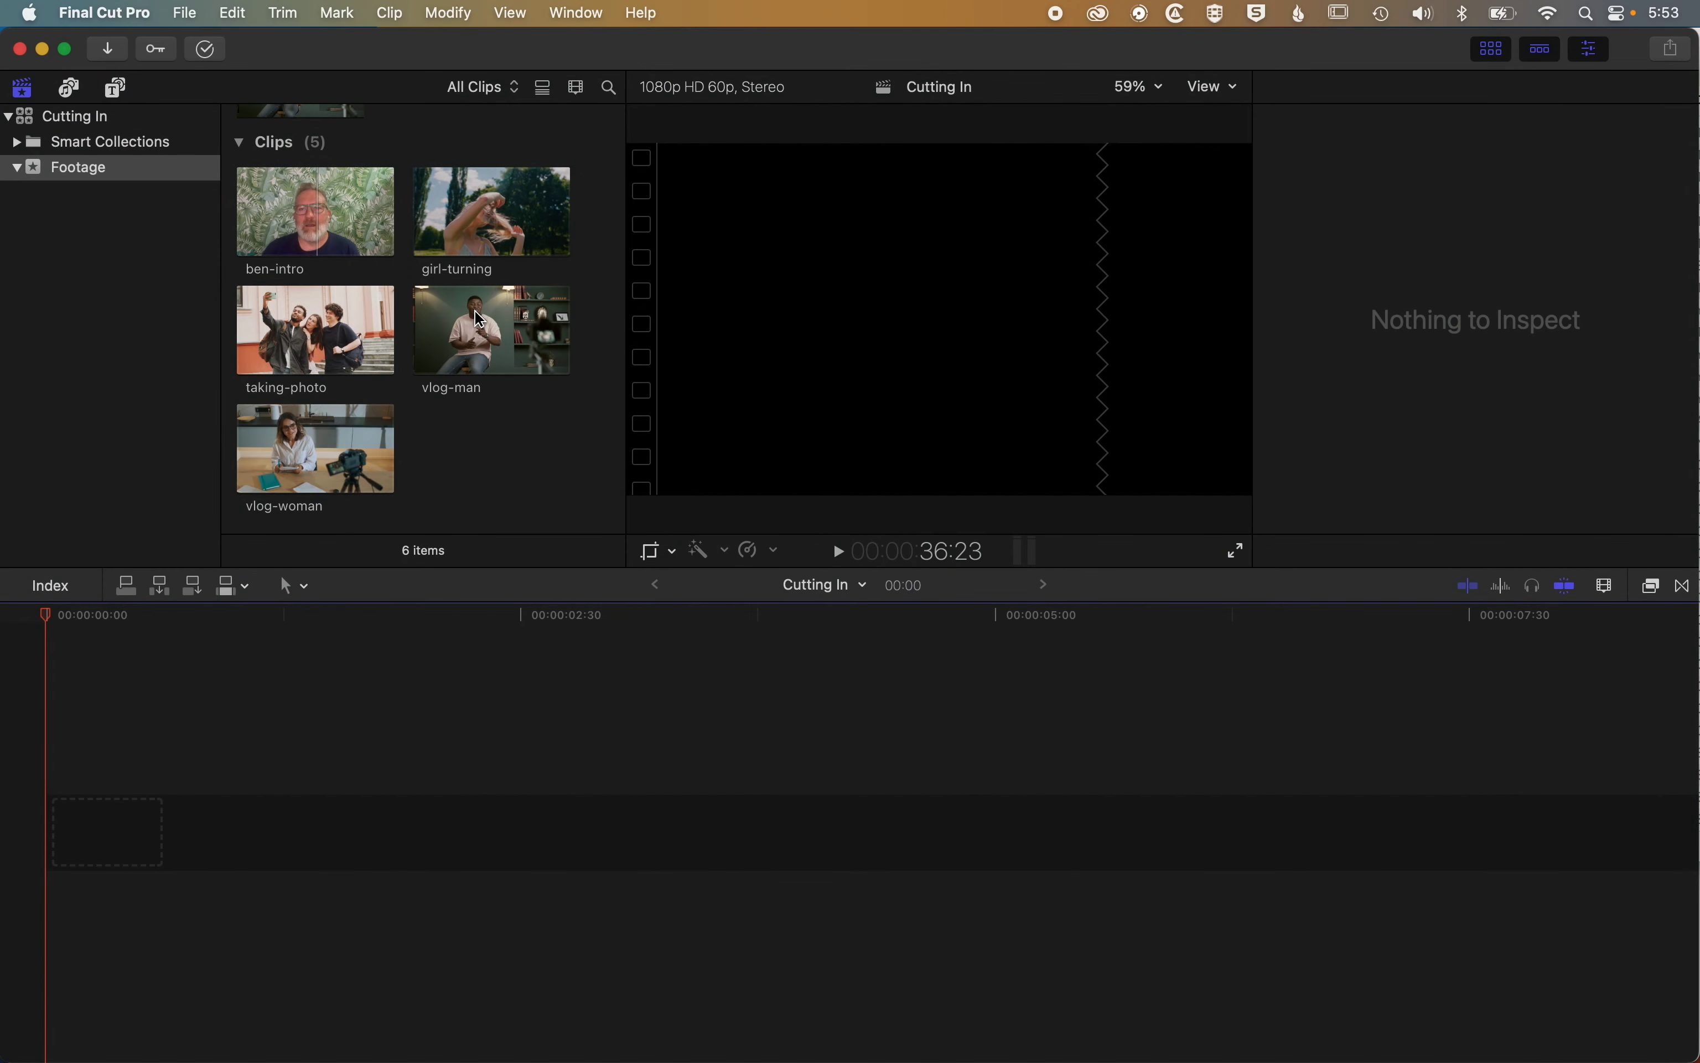
Add the vlog-man clip at the start of the timeline and play its first few seconds
click(477, 320)
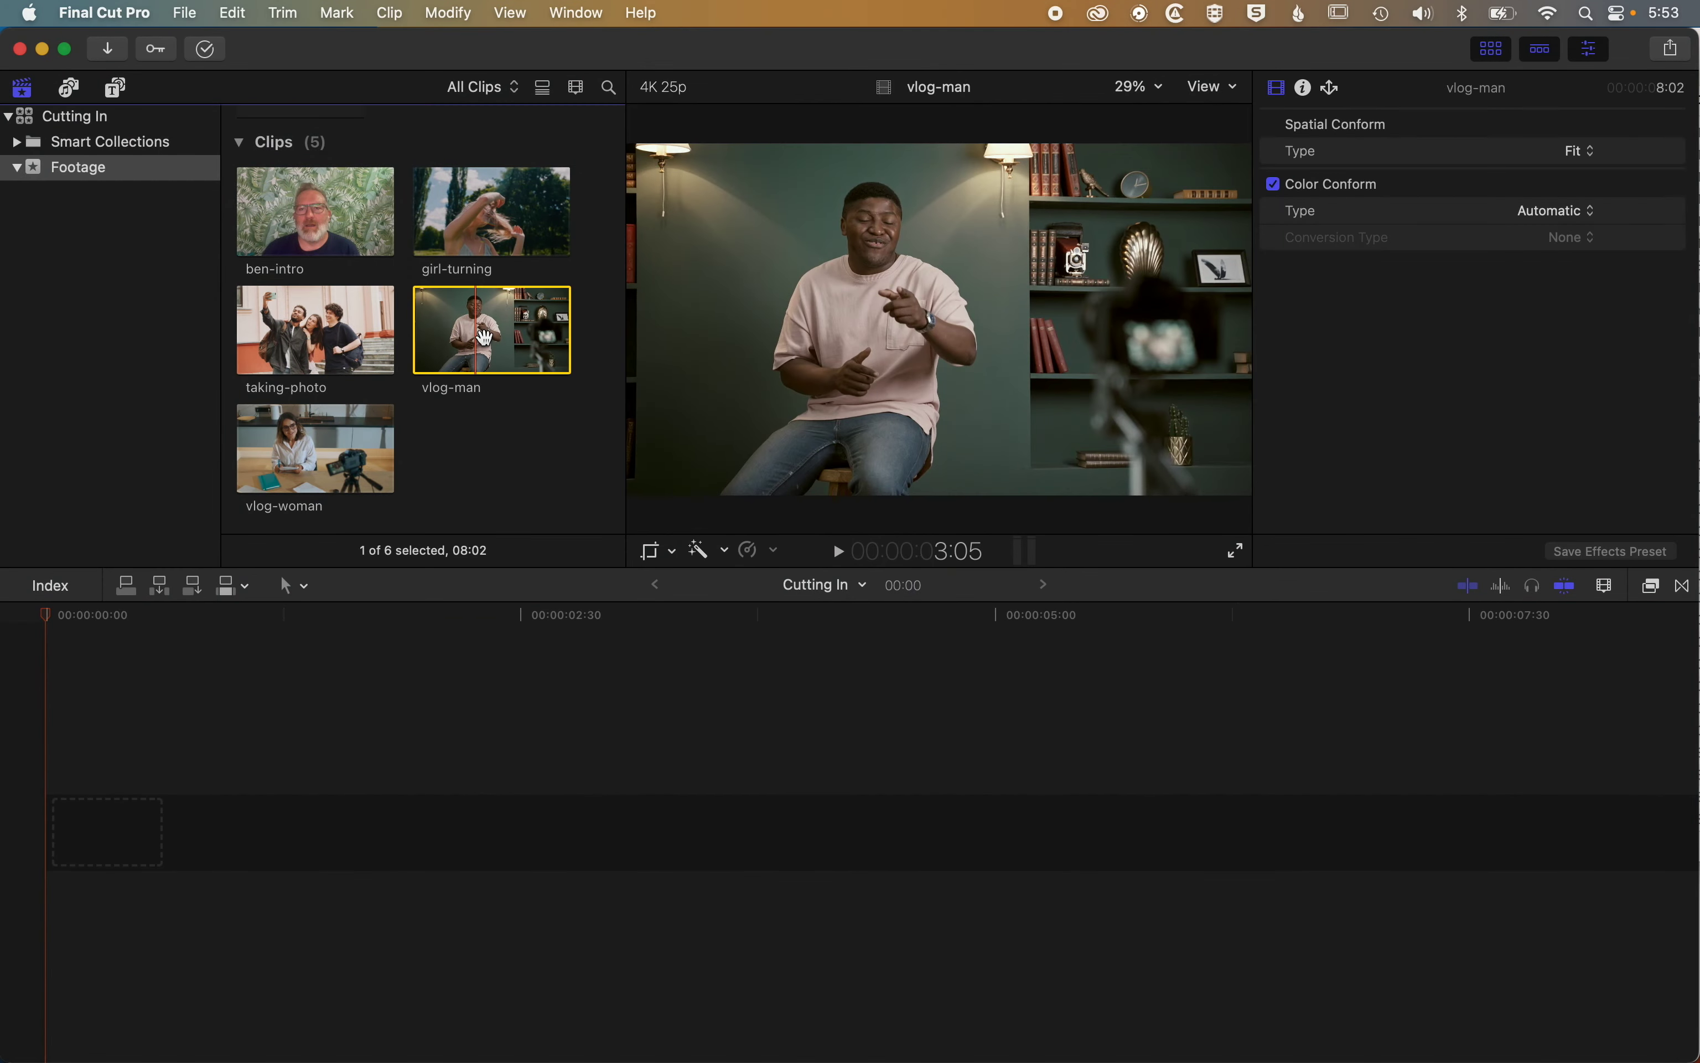
drag(477, 320, 62, 823)
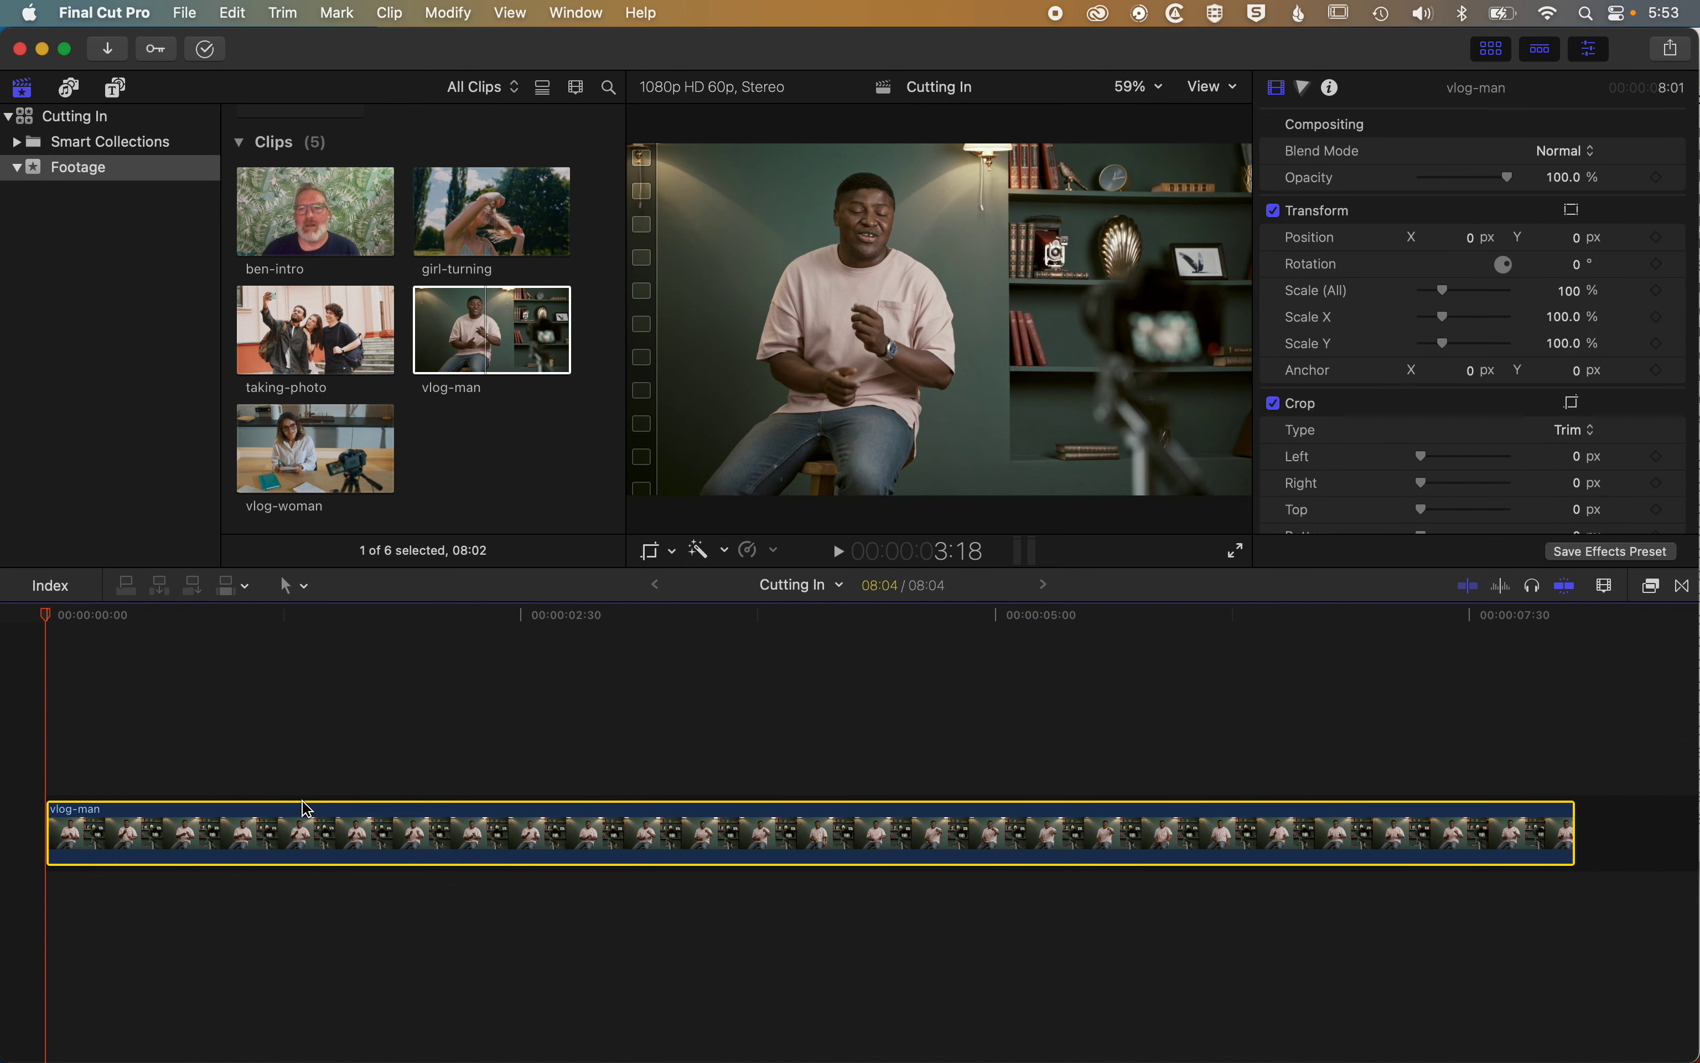
key(space)
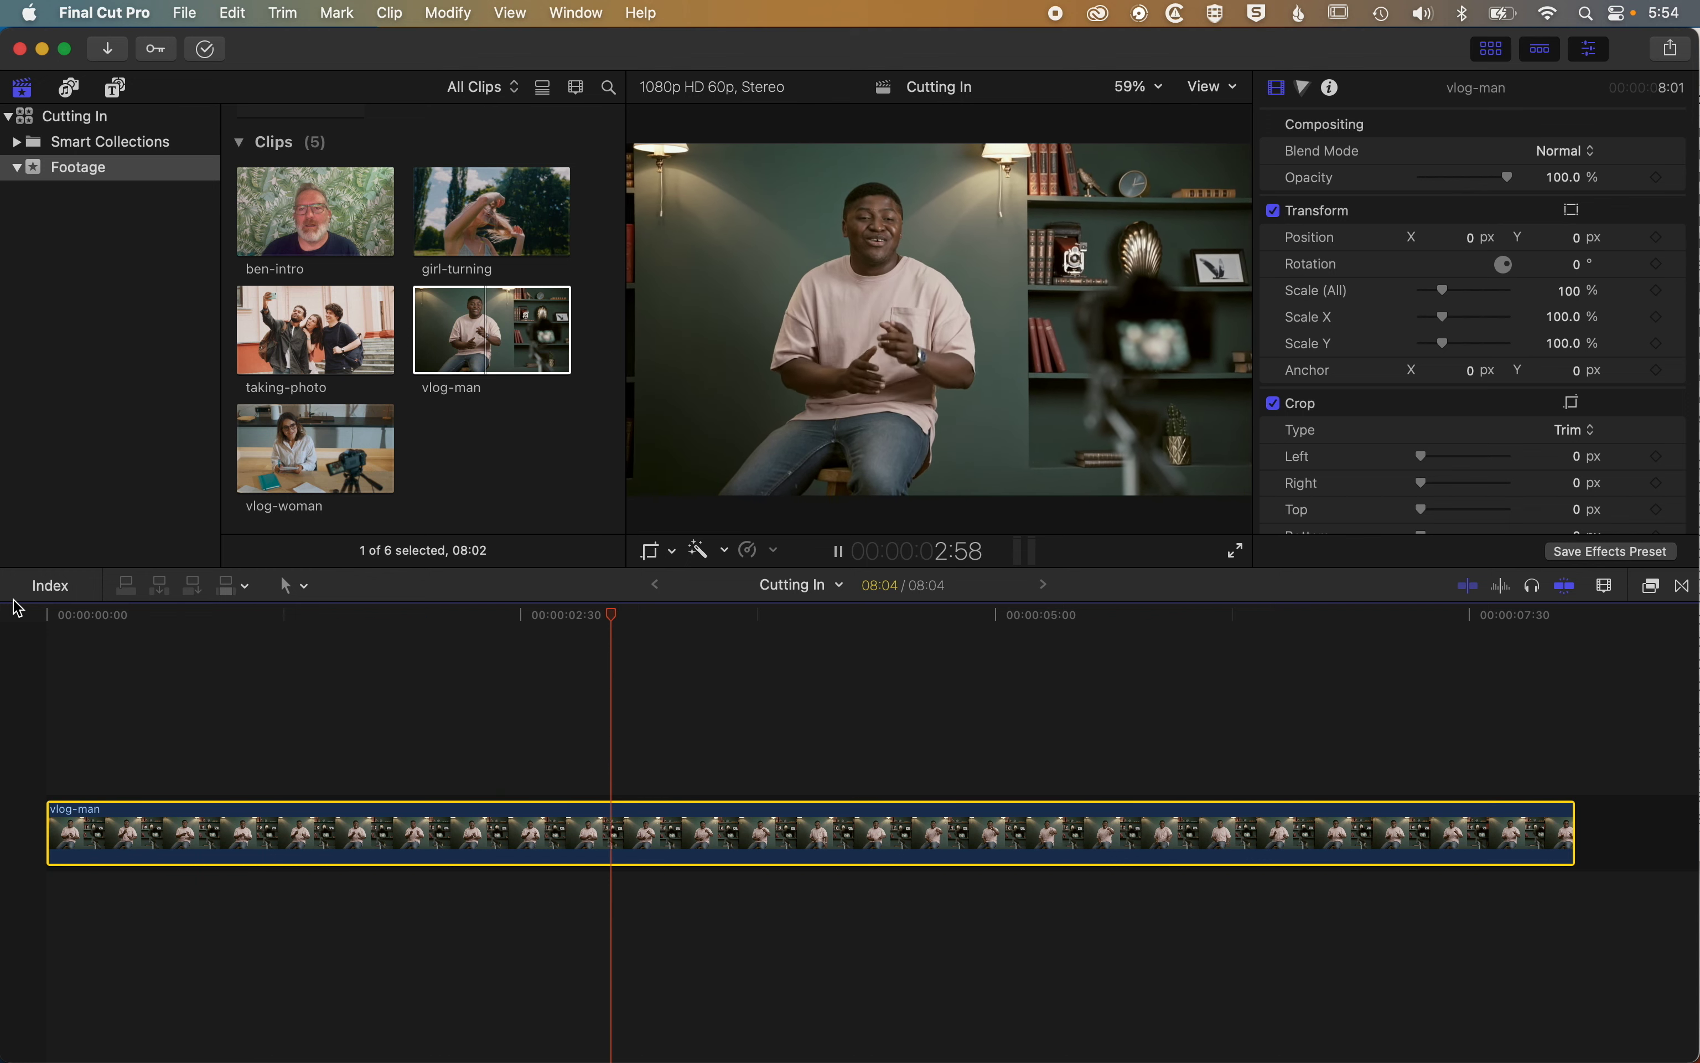
key(space)
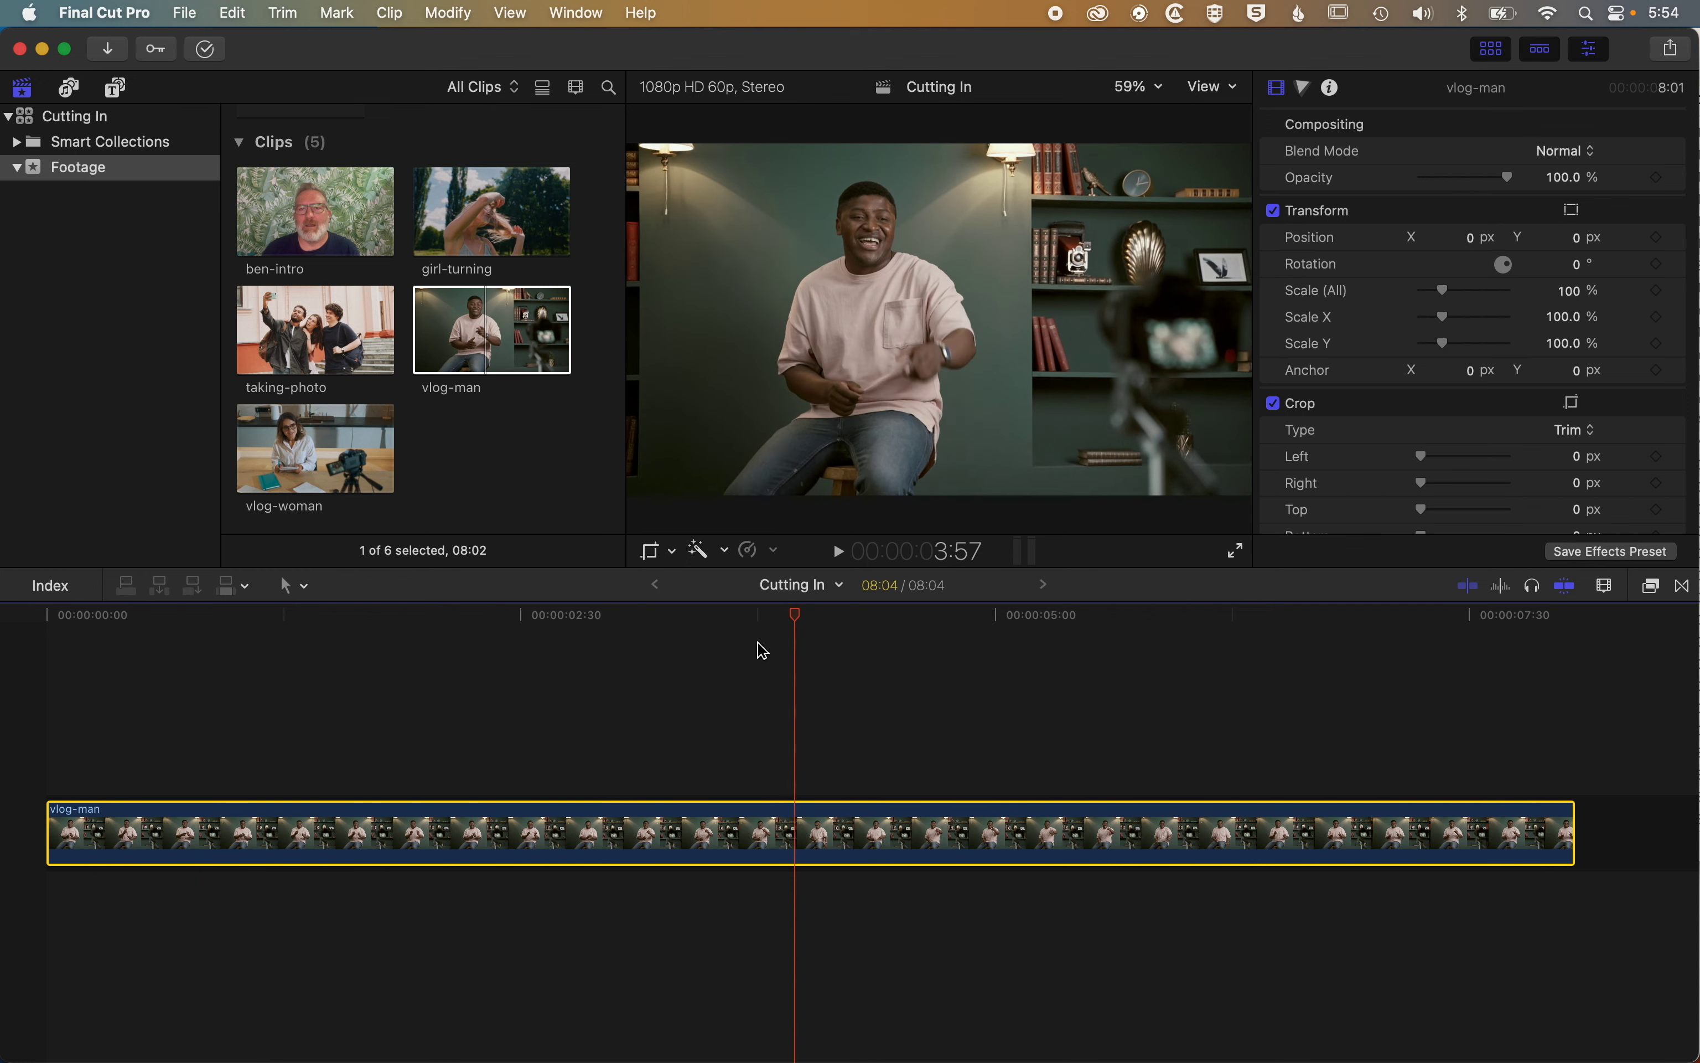
Split the vlog-man clip at 00:00:03:19 with the Blade tool, and switch back to the Select tool
drag(796, 625, 682, 641)
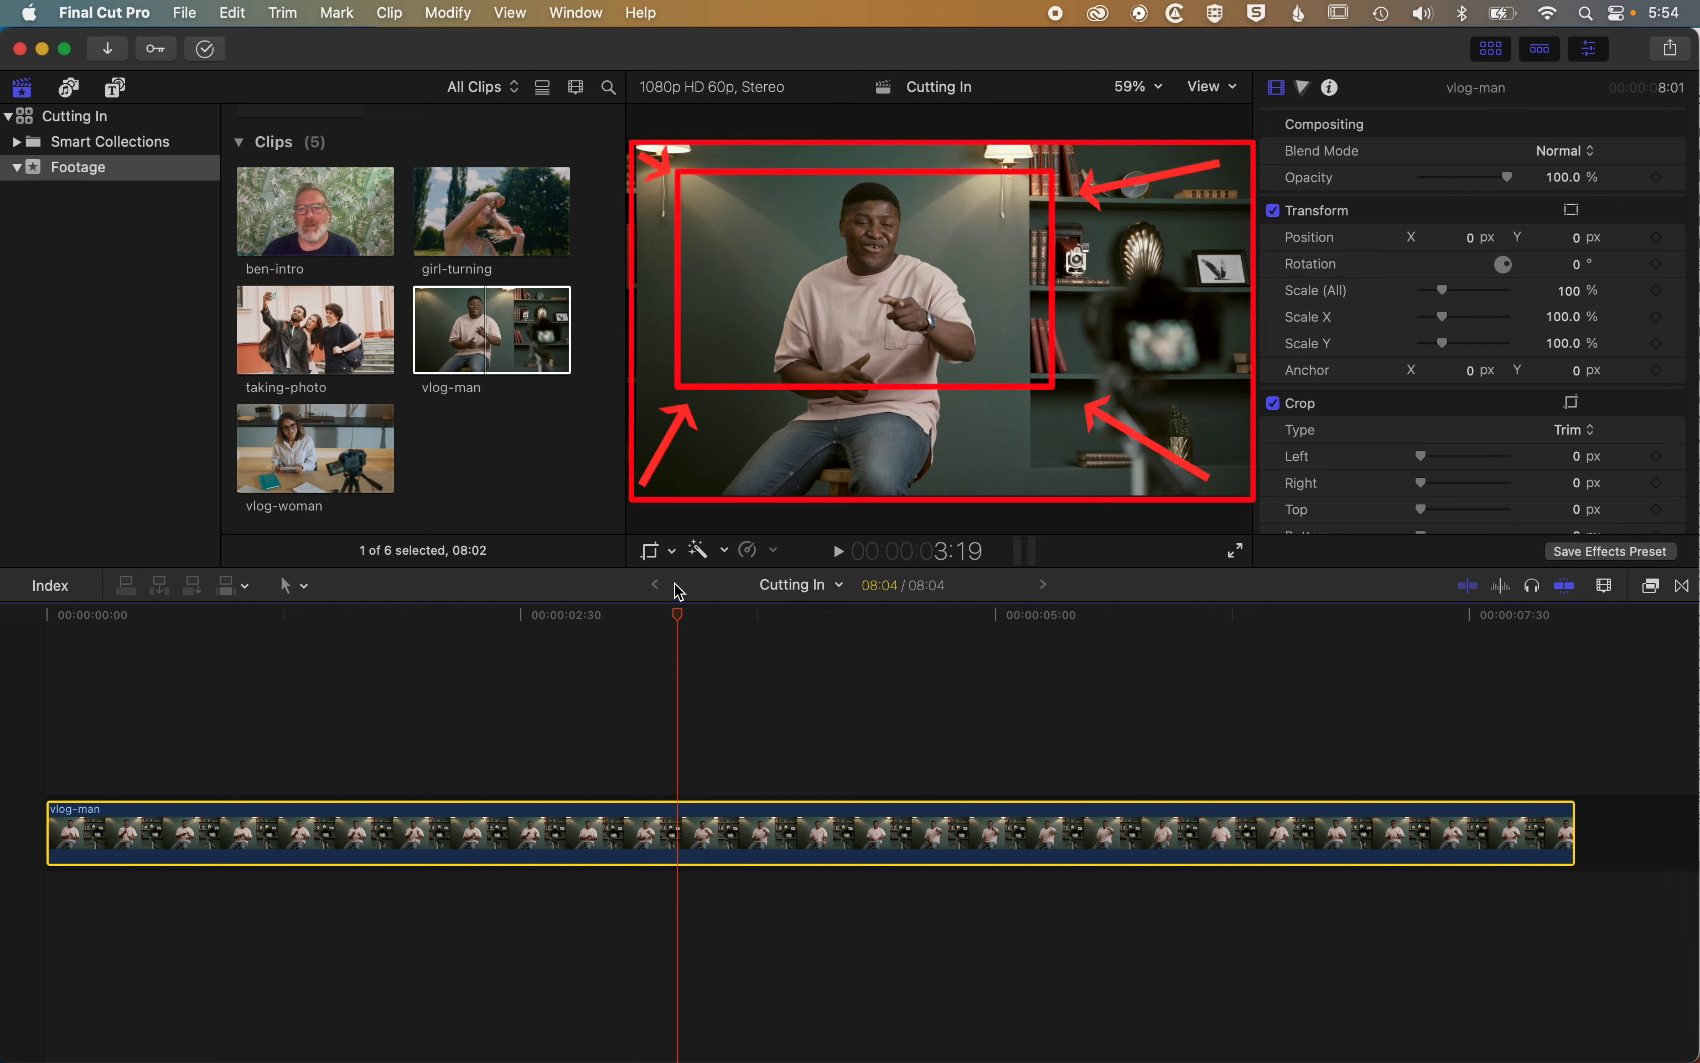
click(306, 586)
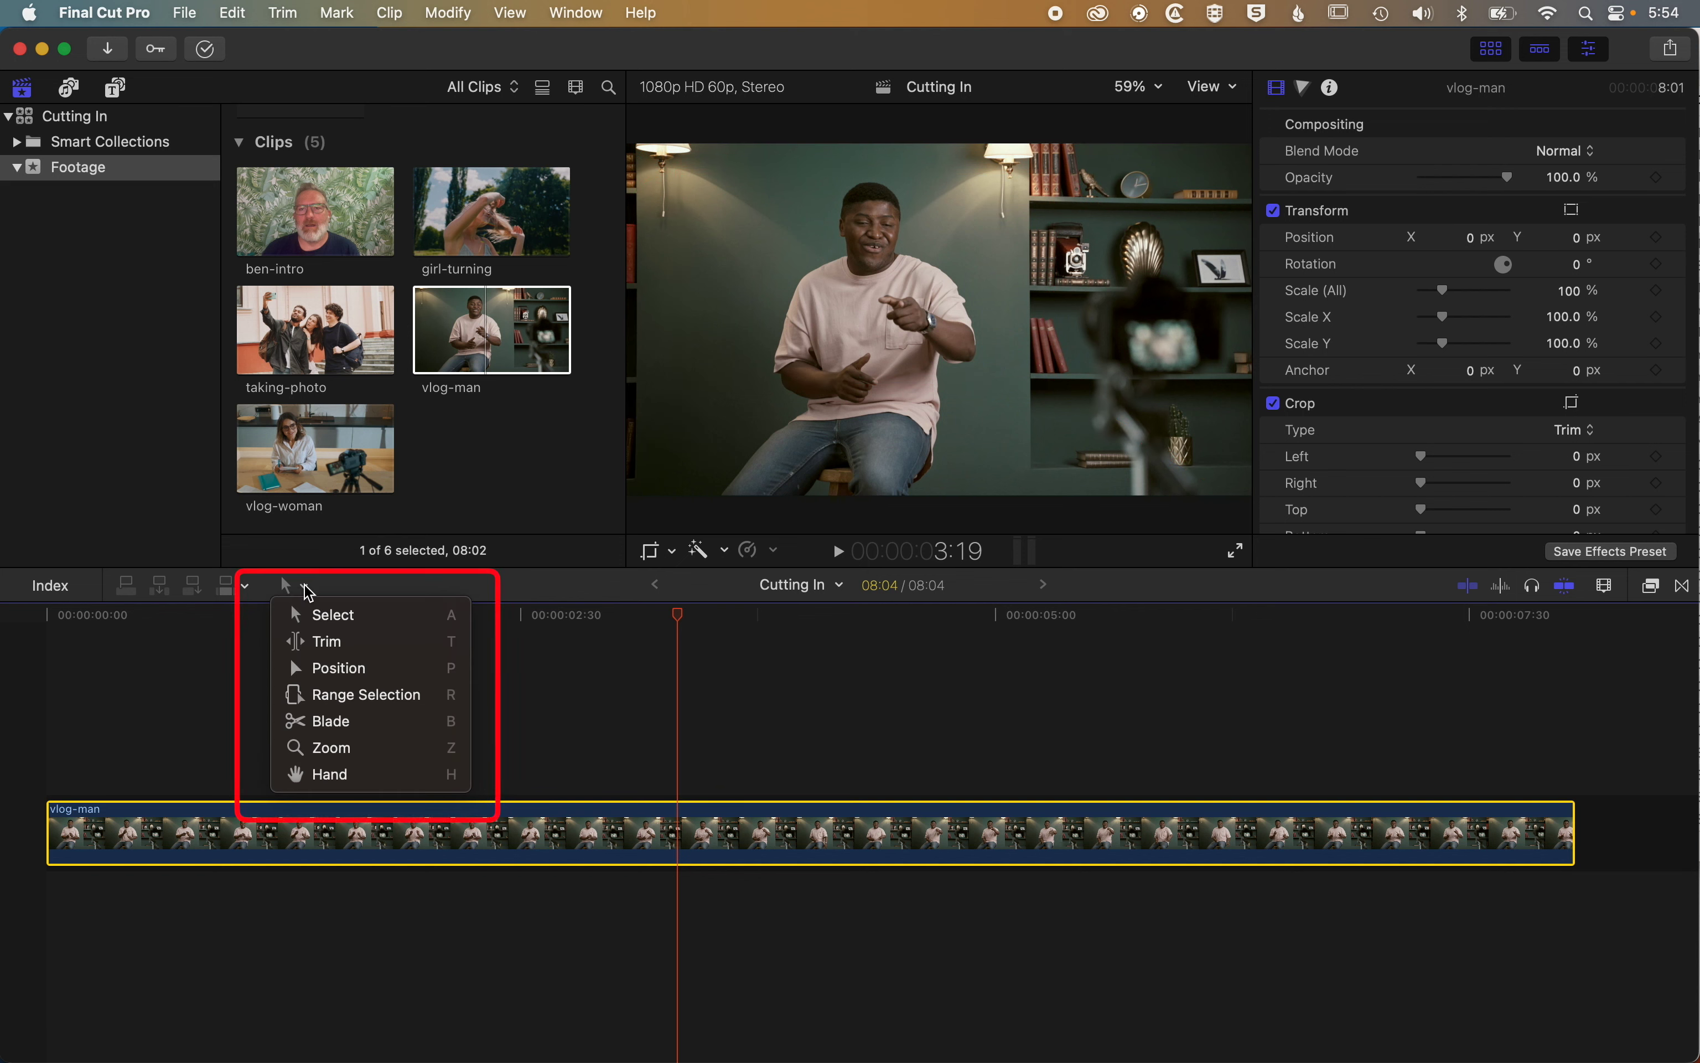
click(323, 723)
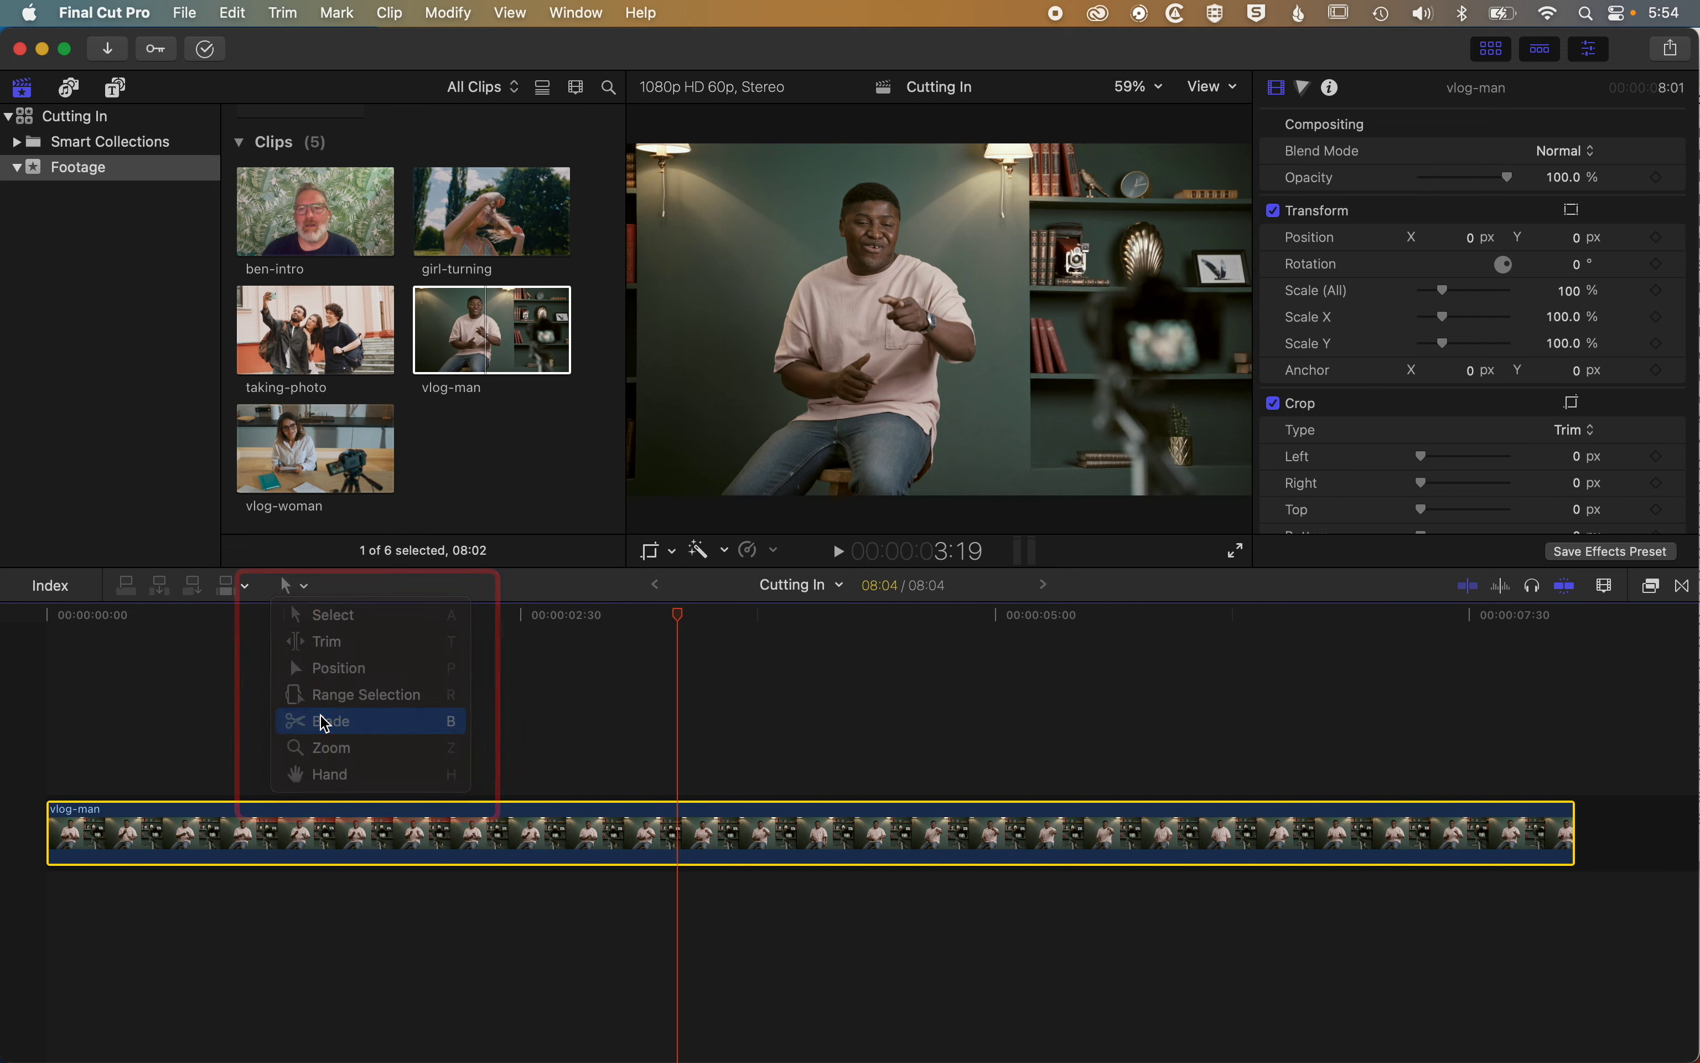
click(679, 847)
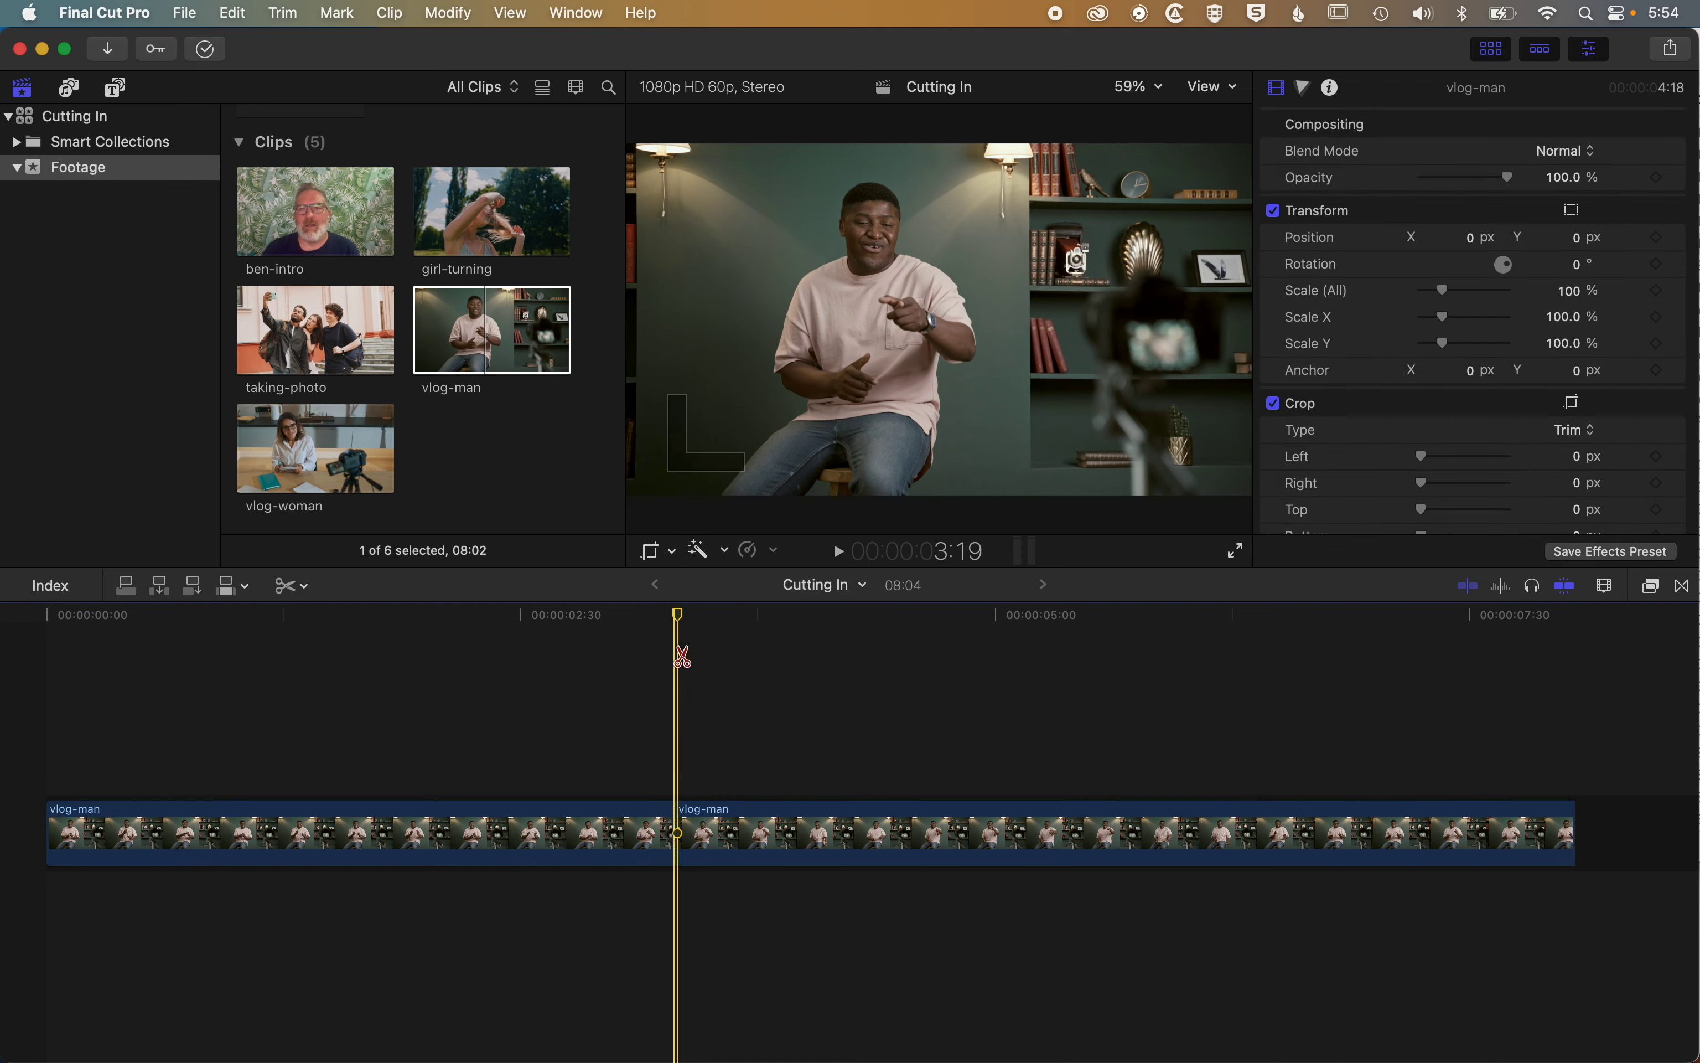
click(305, 586)
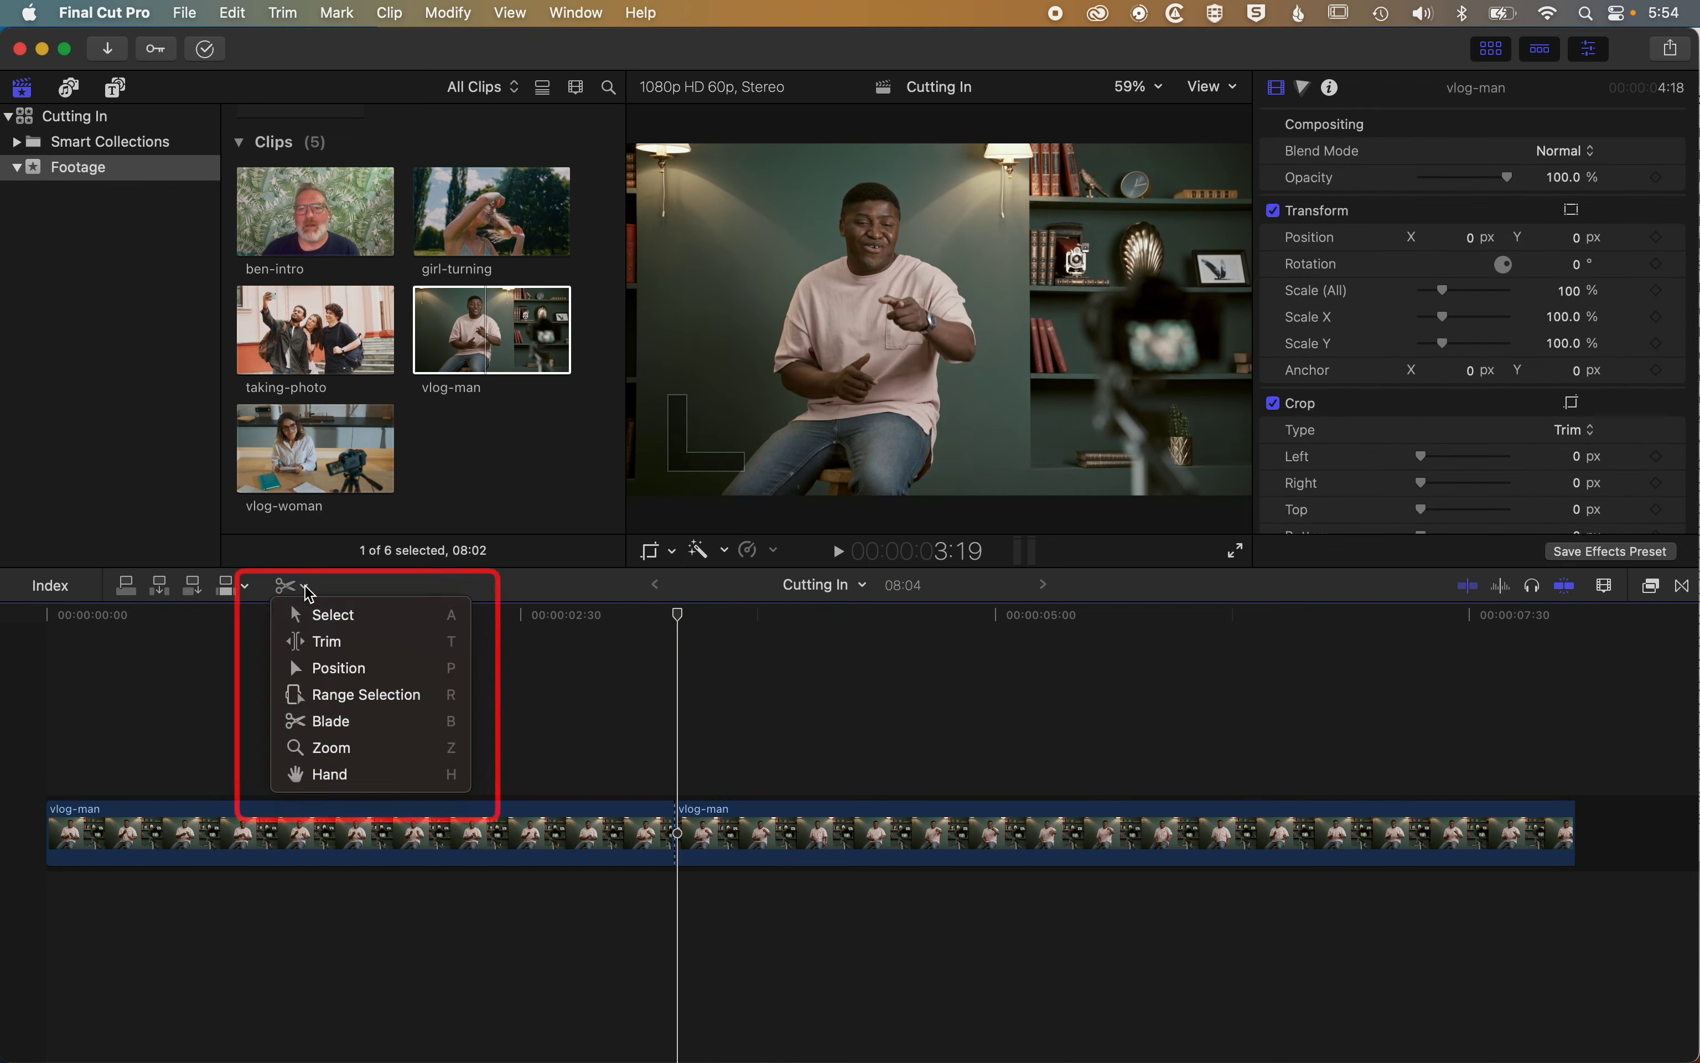
click(324, 614)
Open the on-screen crop controls for the second vlog-man segment and set the crop type to Crop
drag(689, 620, 743, 628)
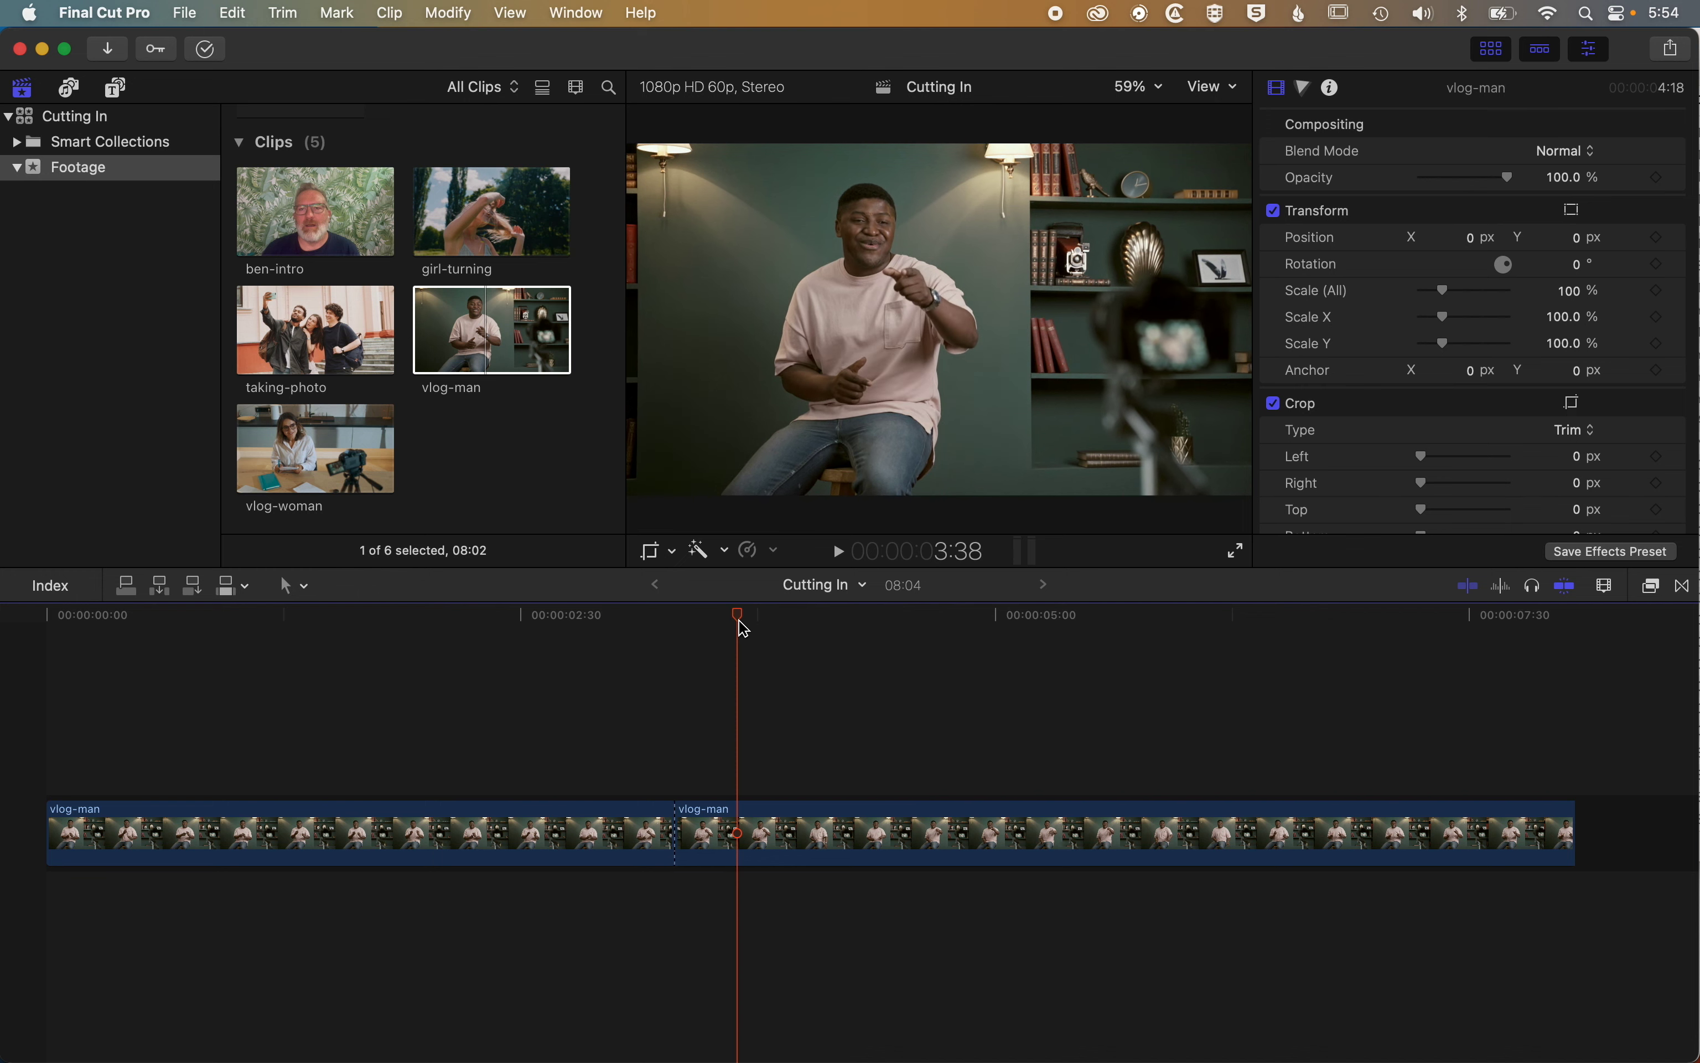
click(765, 845)
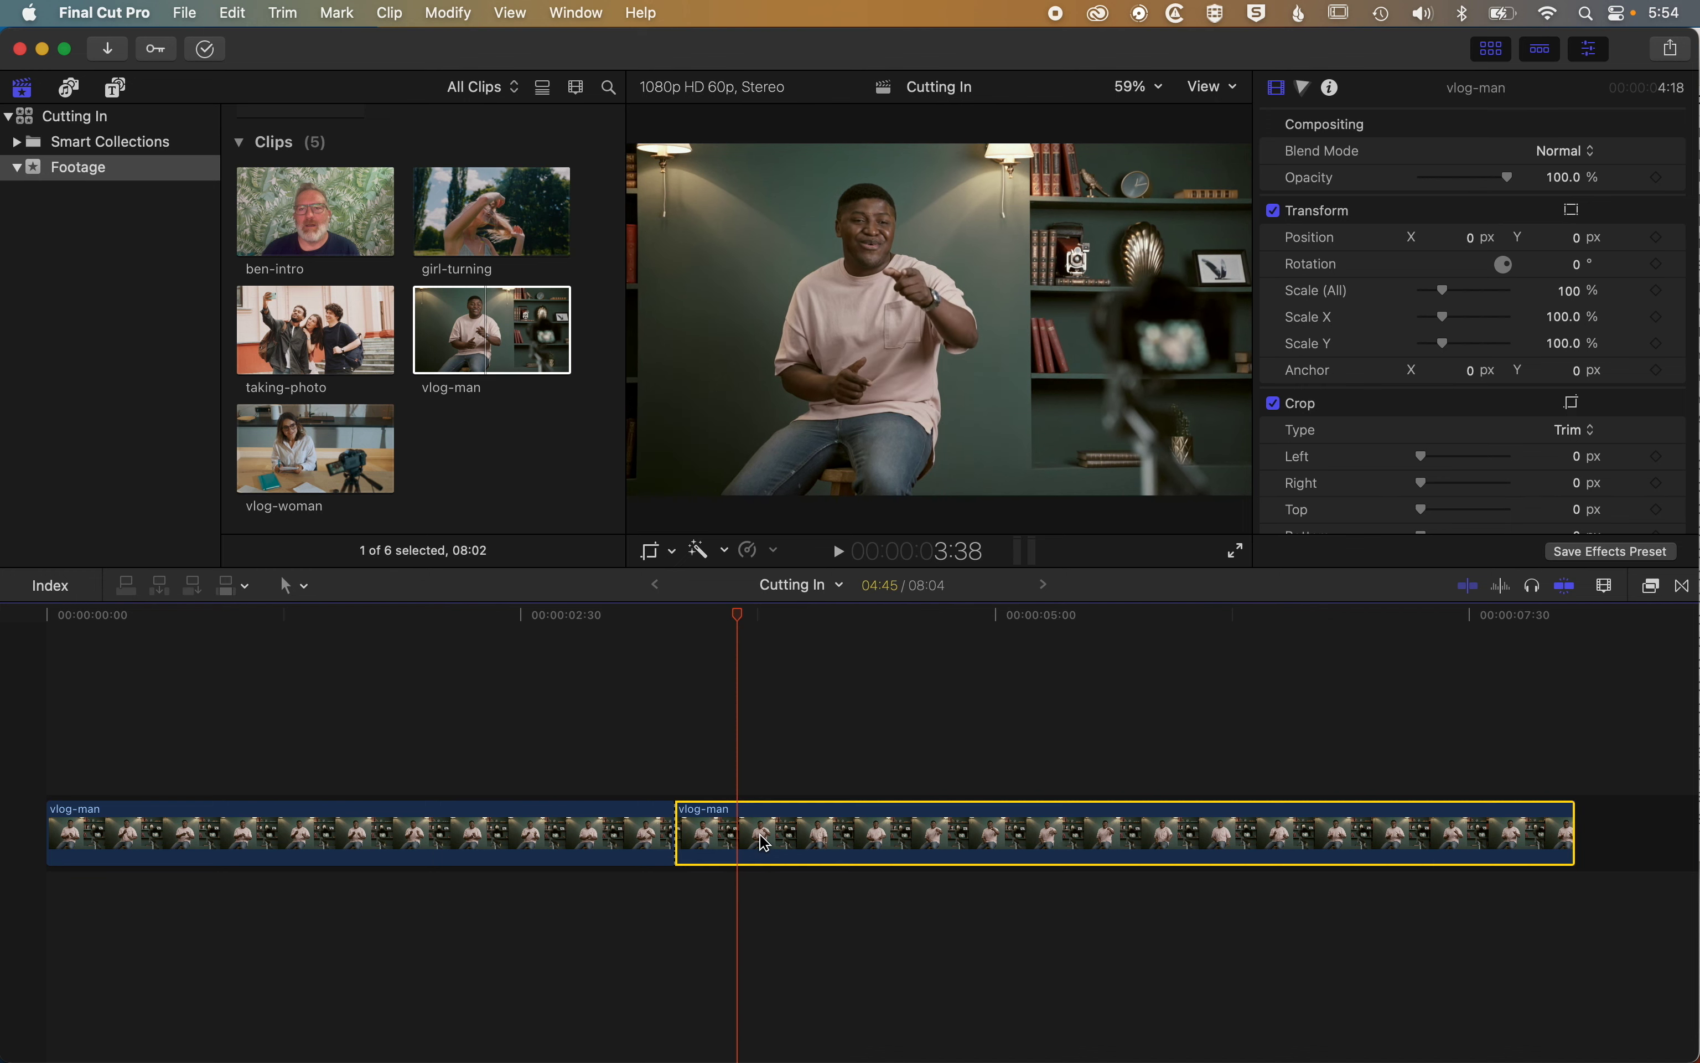
click(733, 705)
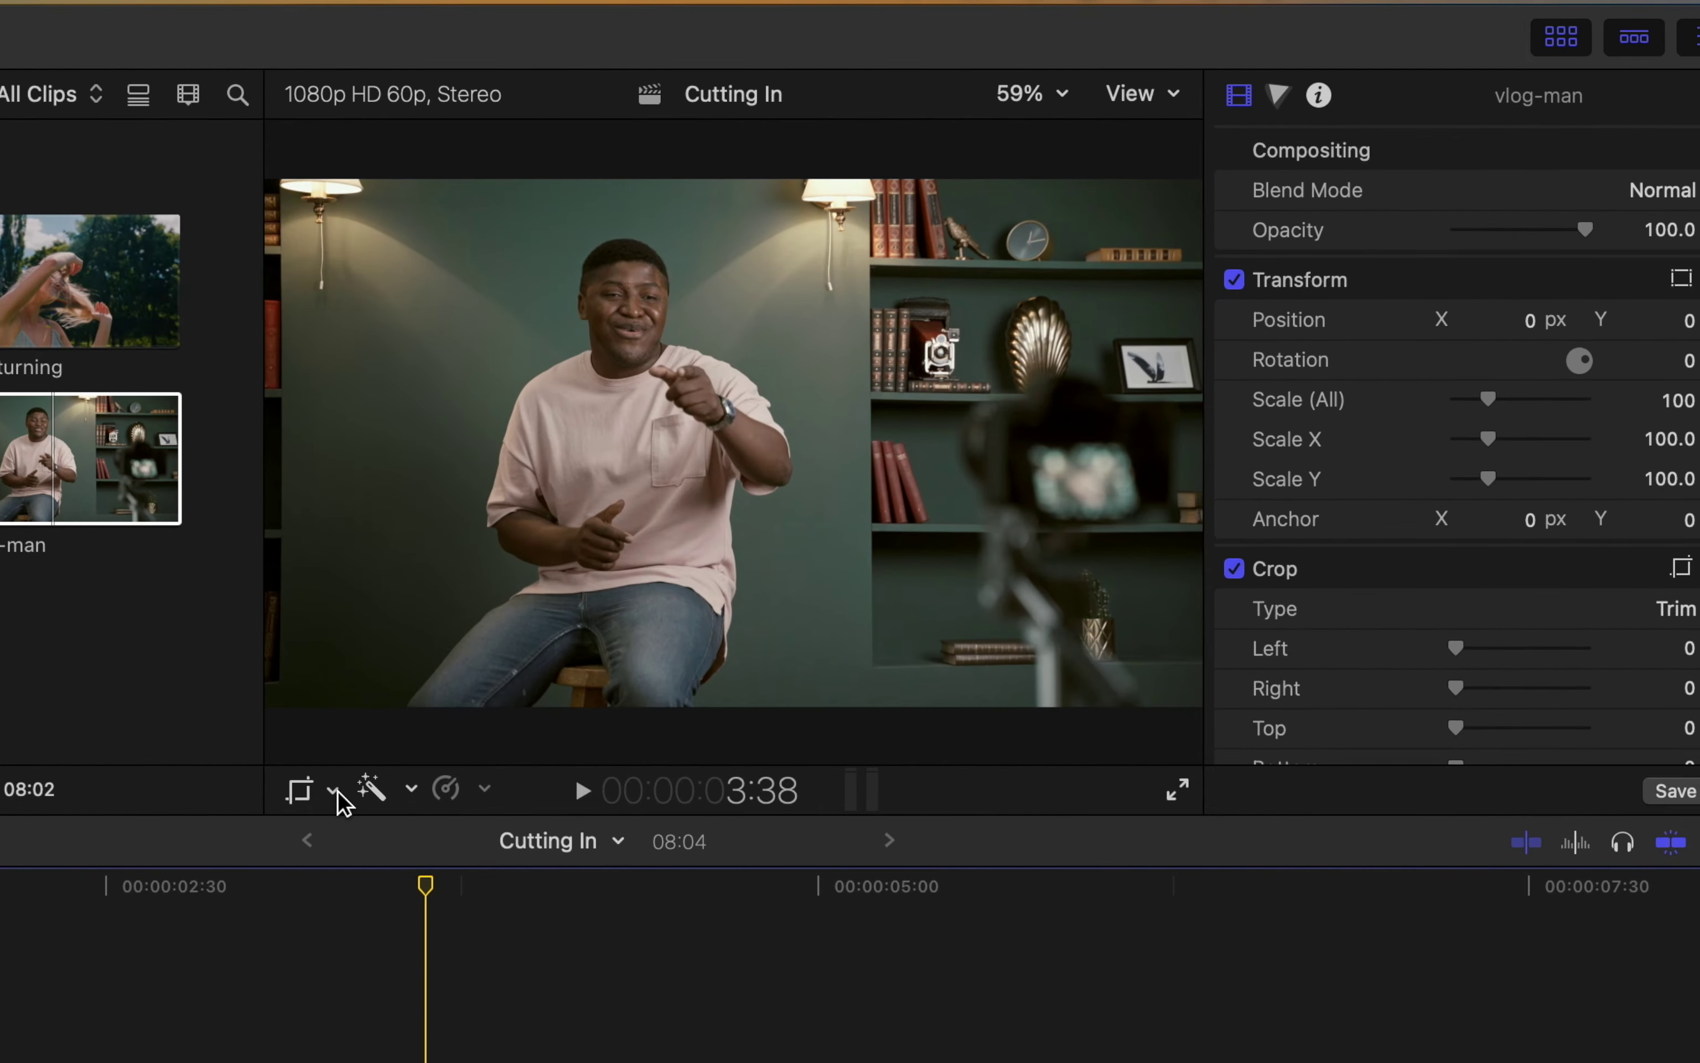
click(335, 793)
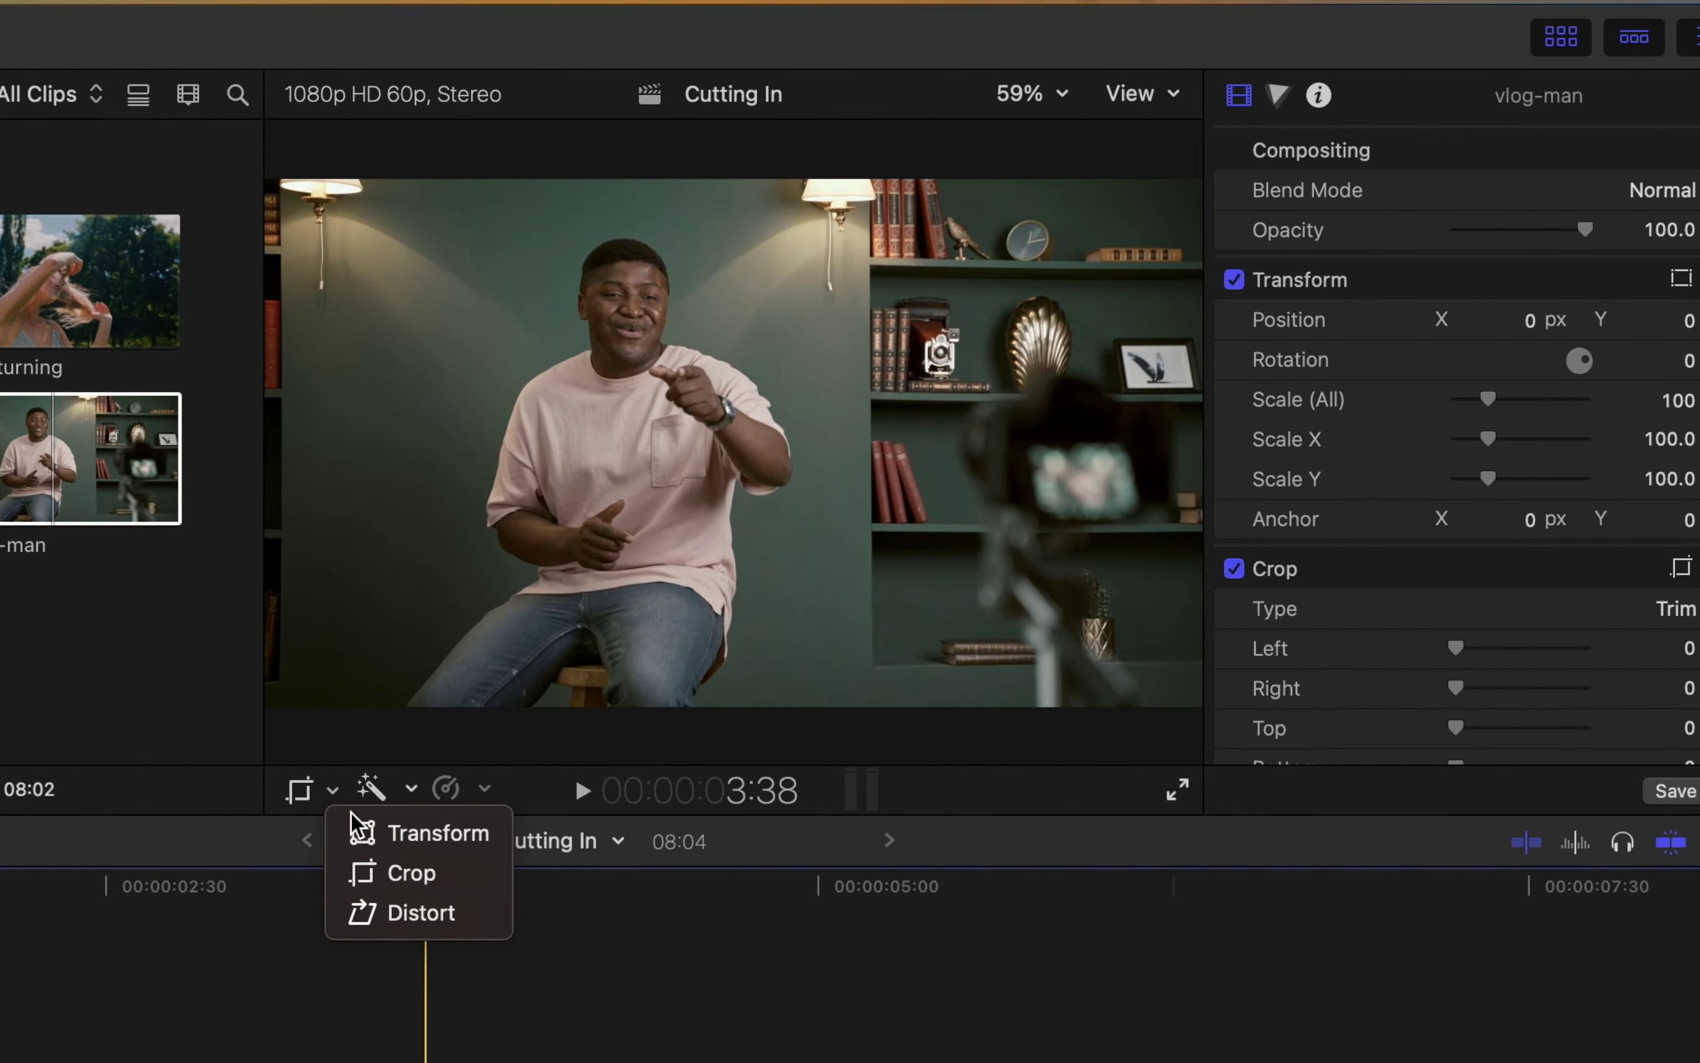
click(402, 875)
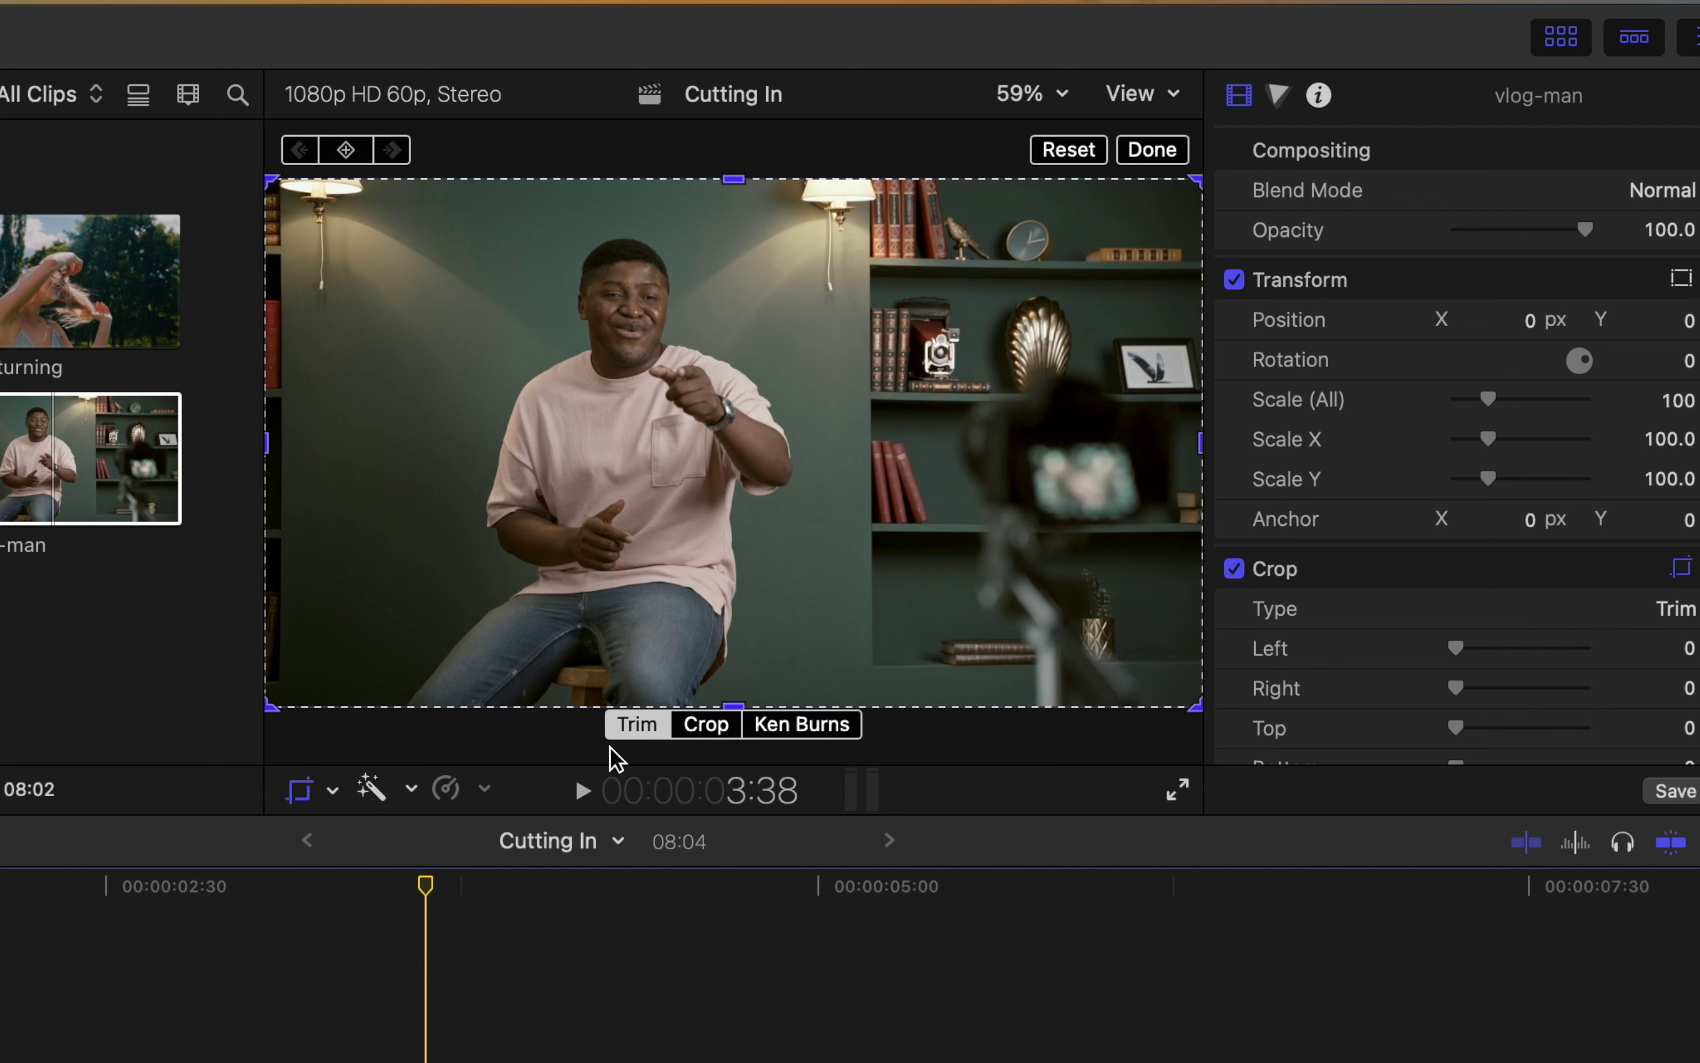
click(708, 726)
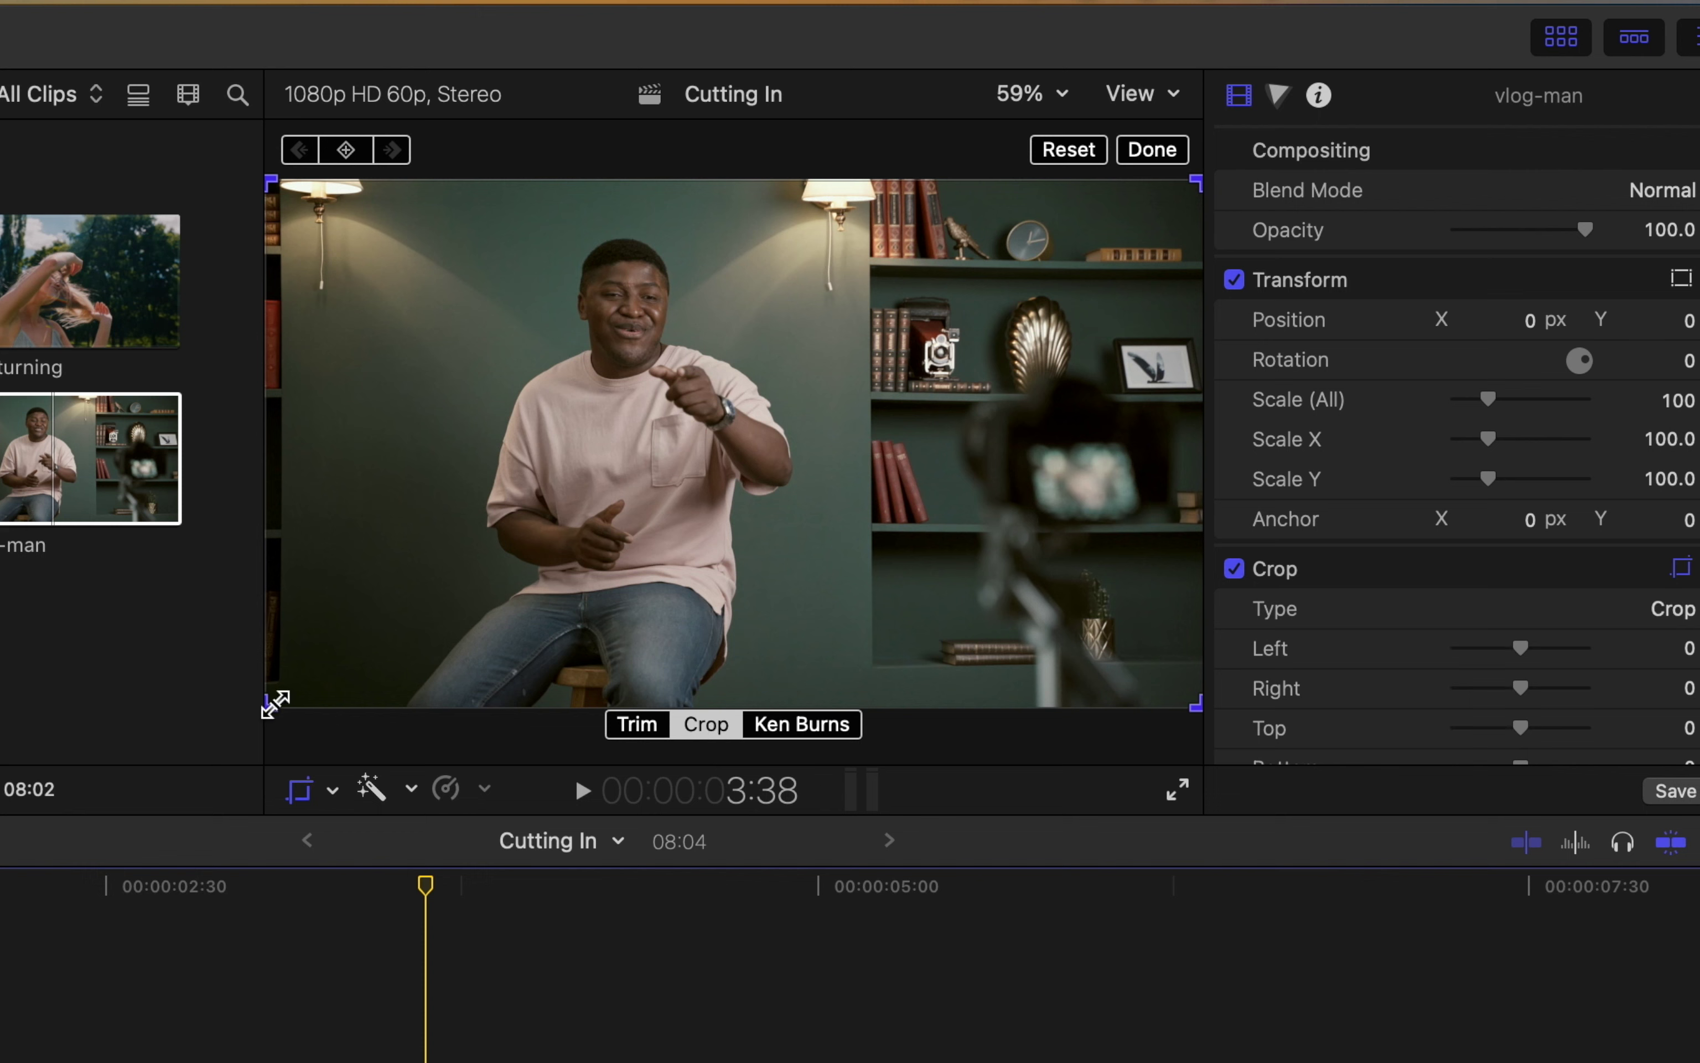
Crop the second segment tightly around the man, about 367 px left, 1208 px right and 222 px top, and apply it
drag(276, 703, 453, 599)
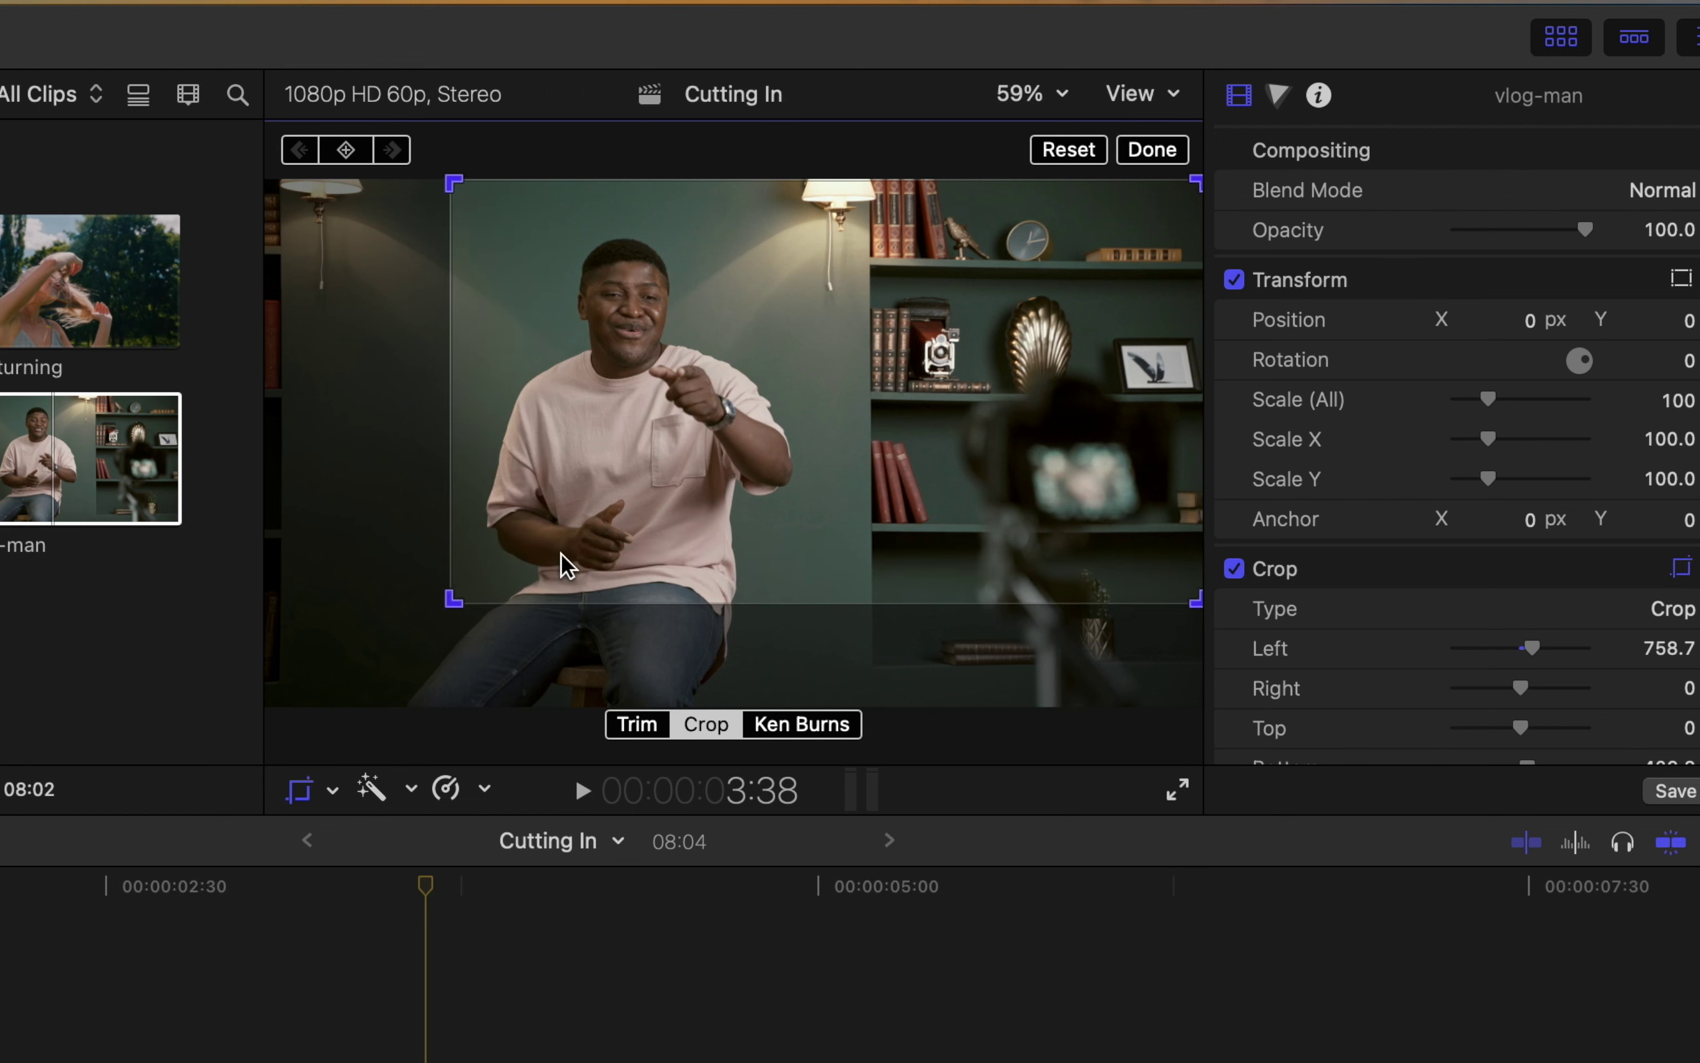
drag(961, 316, 838, 360)
drag(1080, 235, 926, 312)
drag(731, 548, 741, 461)
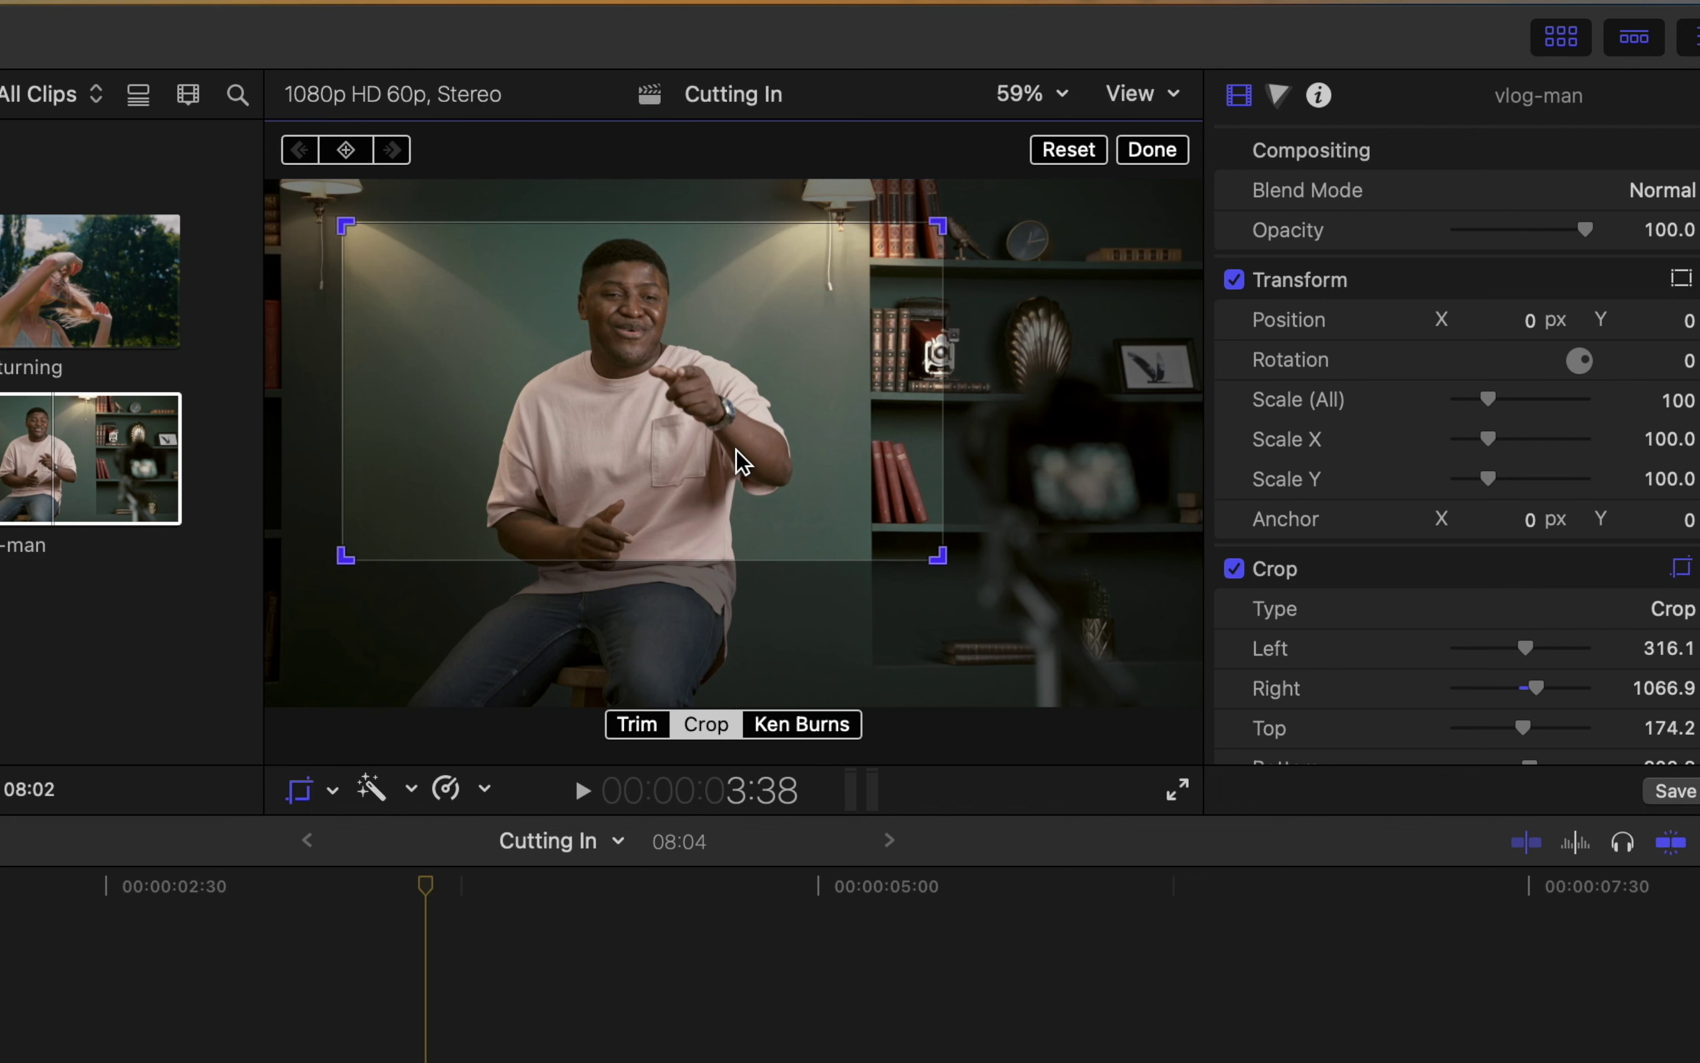
drag(933, 562, 857, 484)
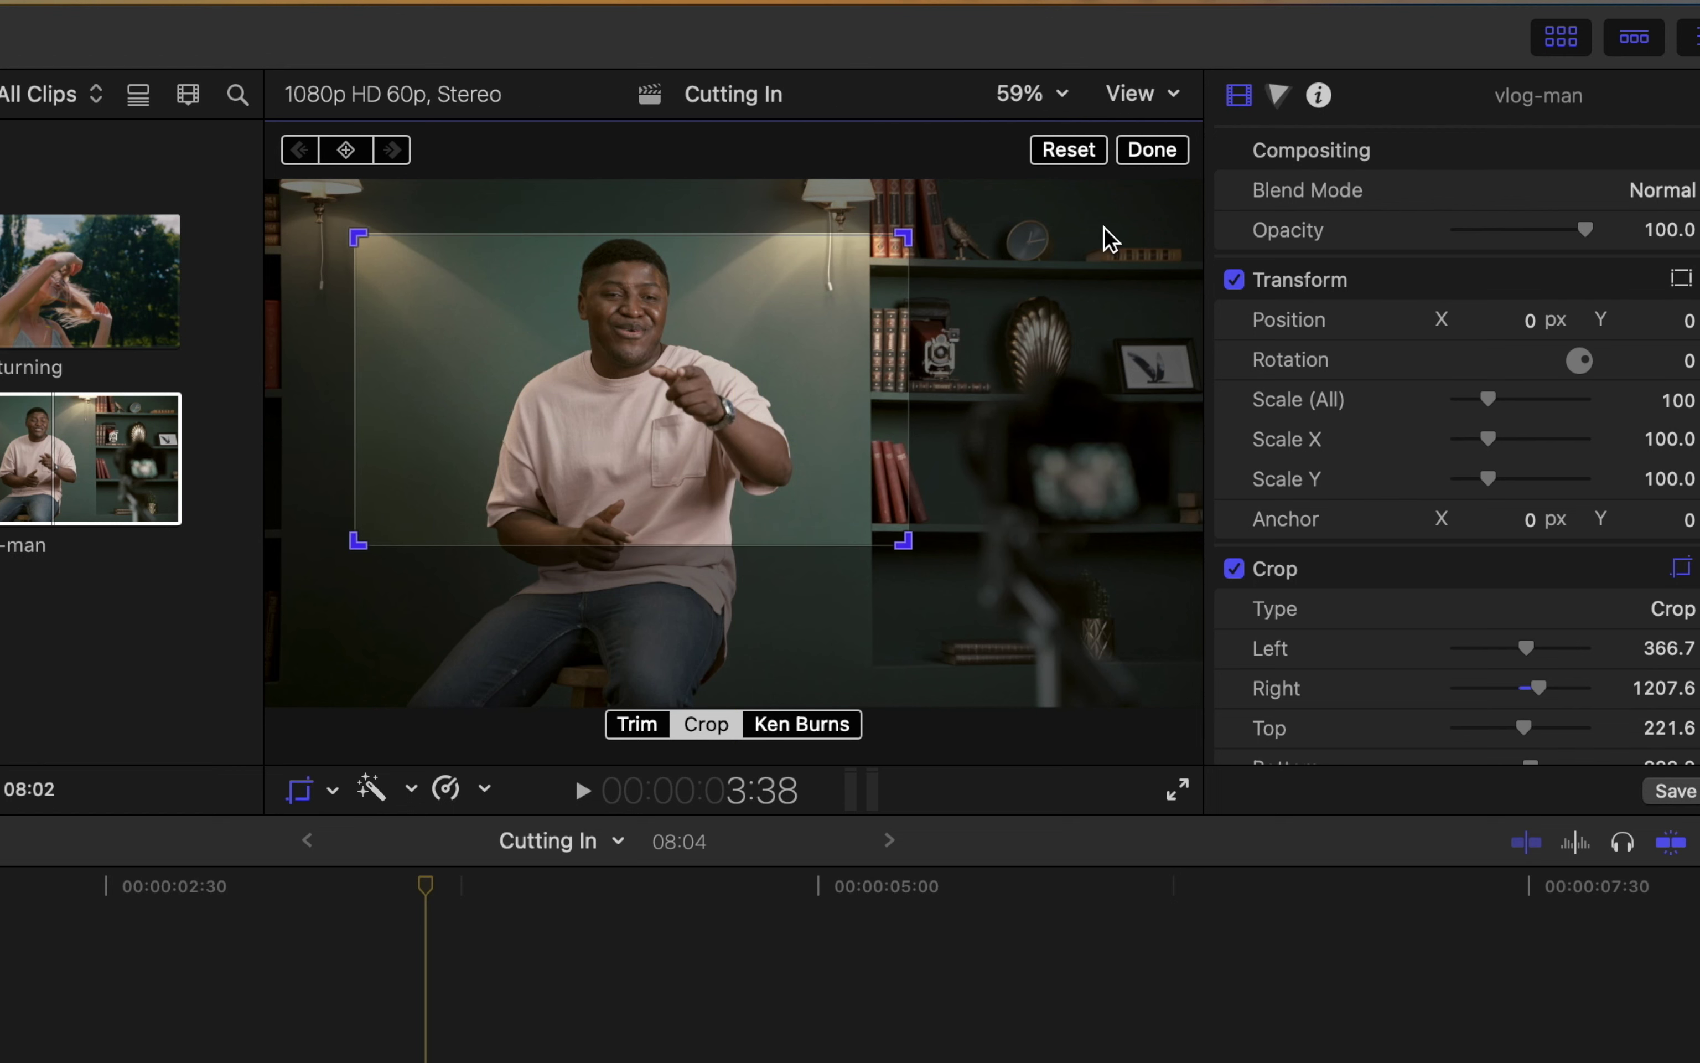
click(1153, 150)
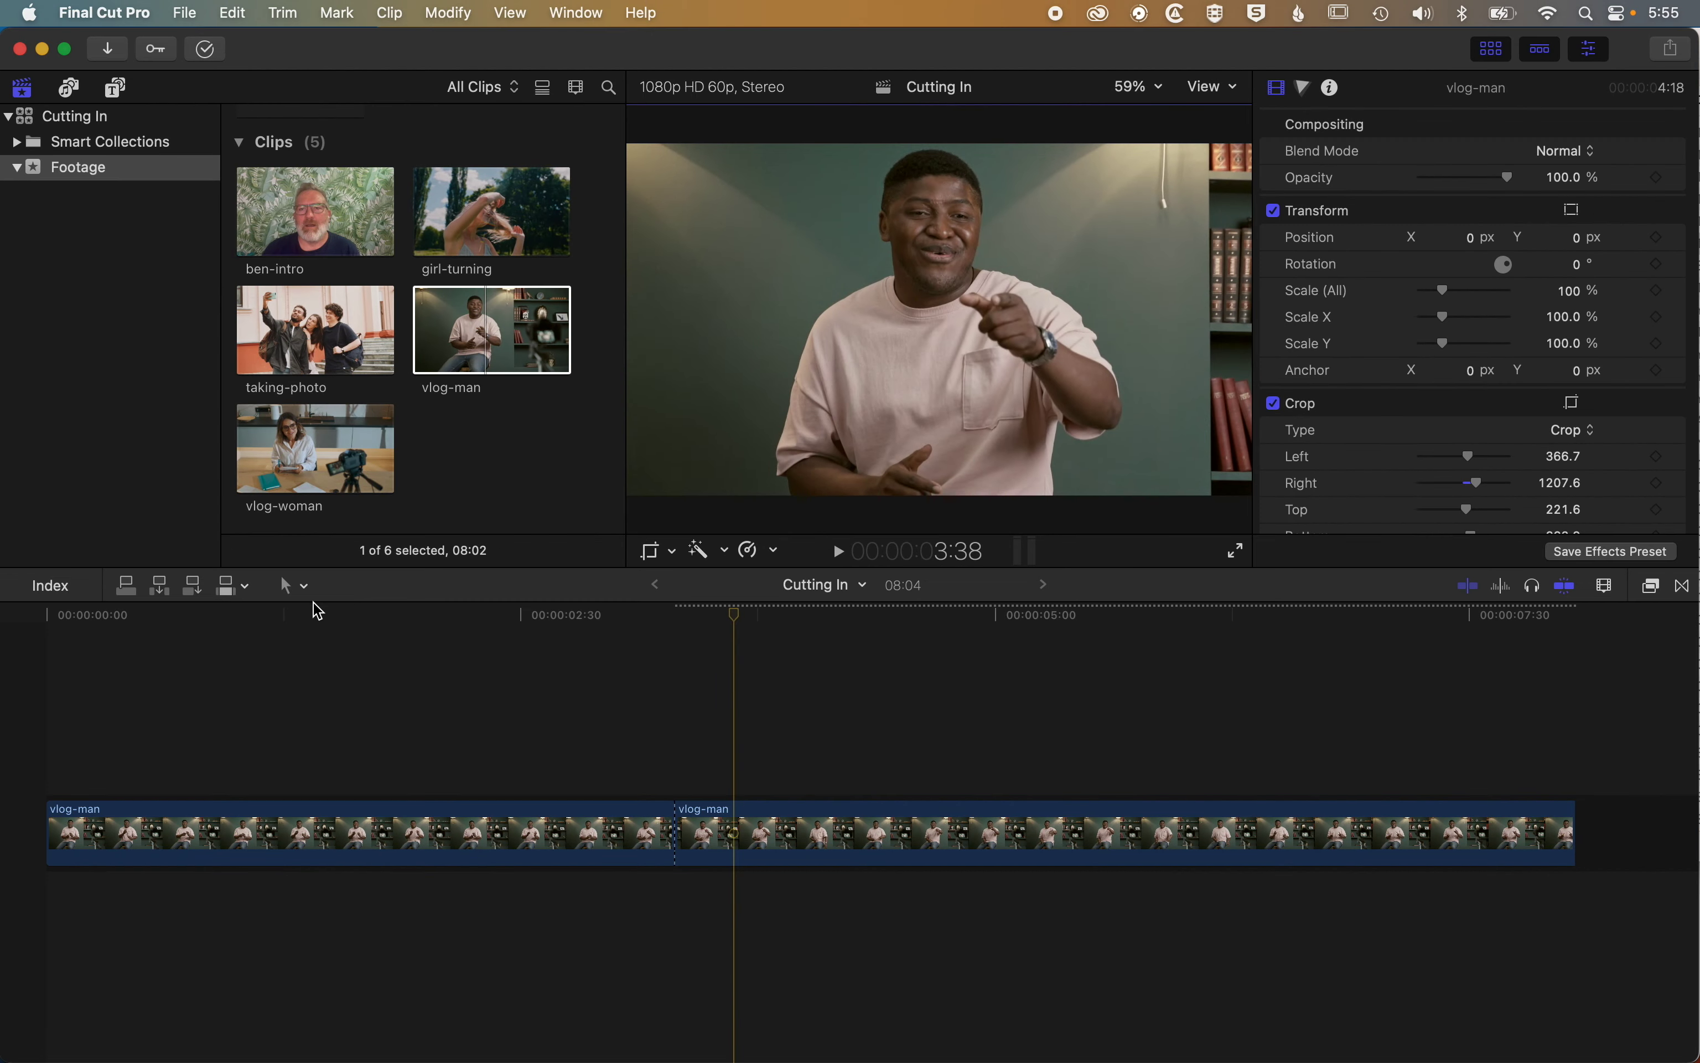
Play the sequence from about one second in, through the cut into the cropped segment
click(248, 615)
key(space)
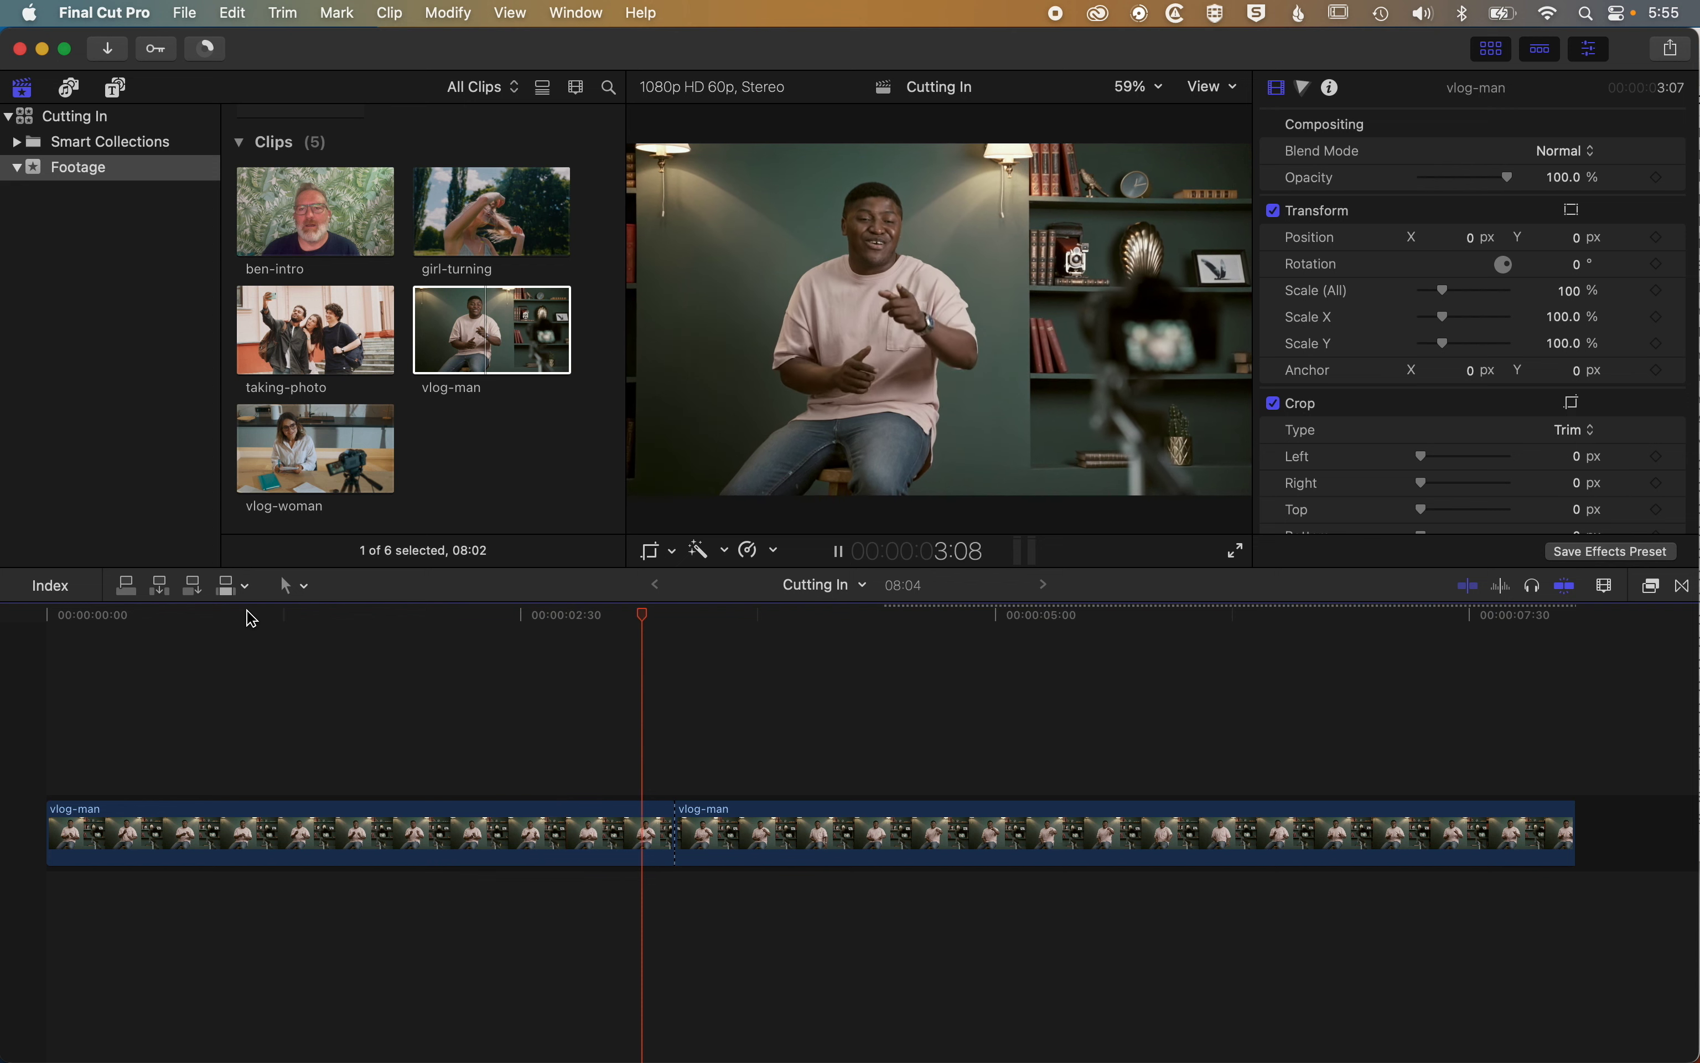
key(space)
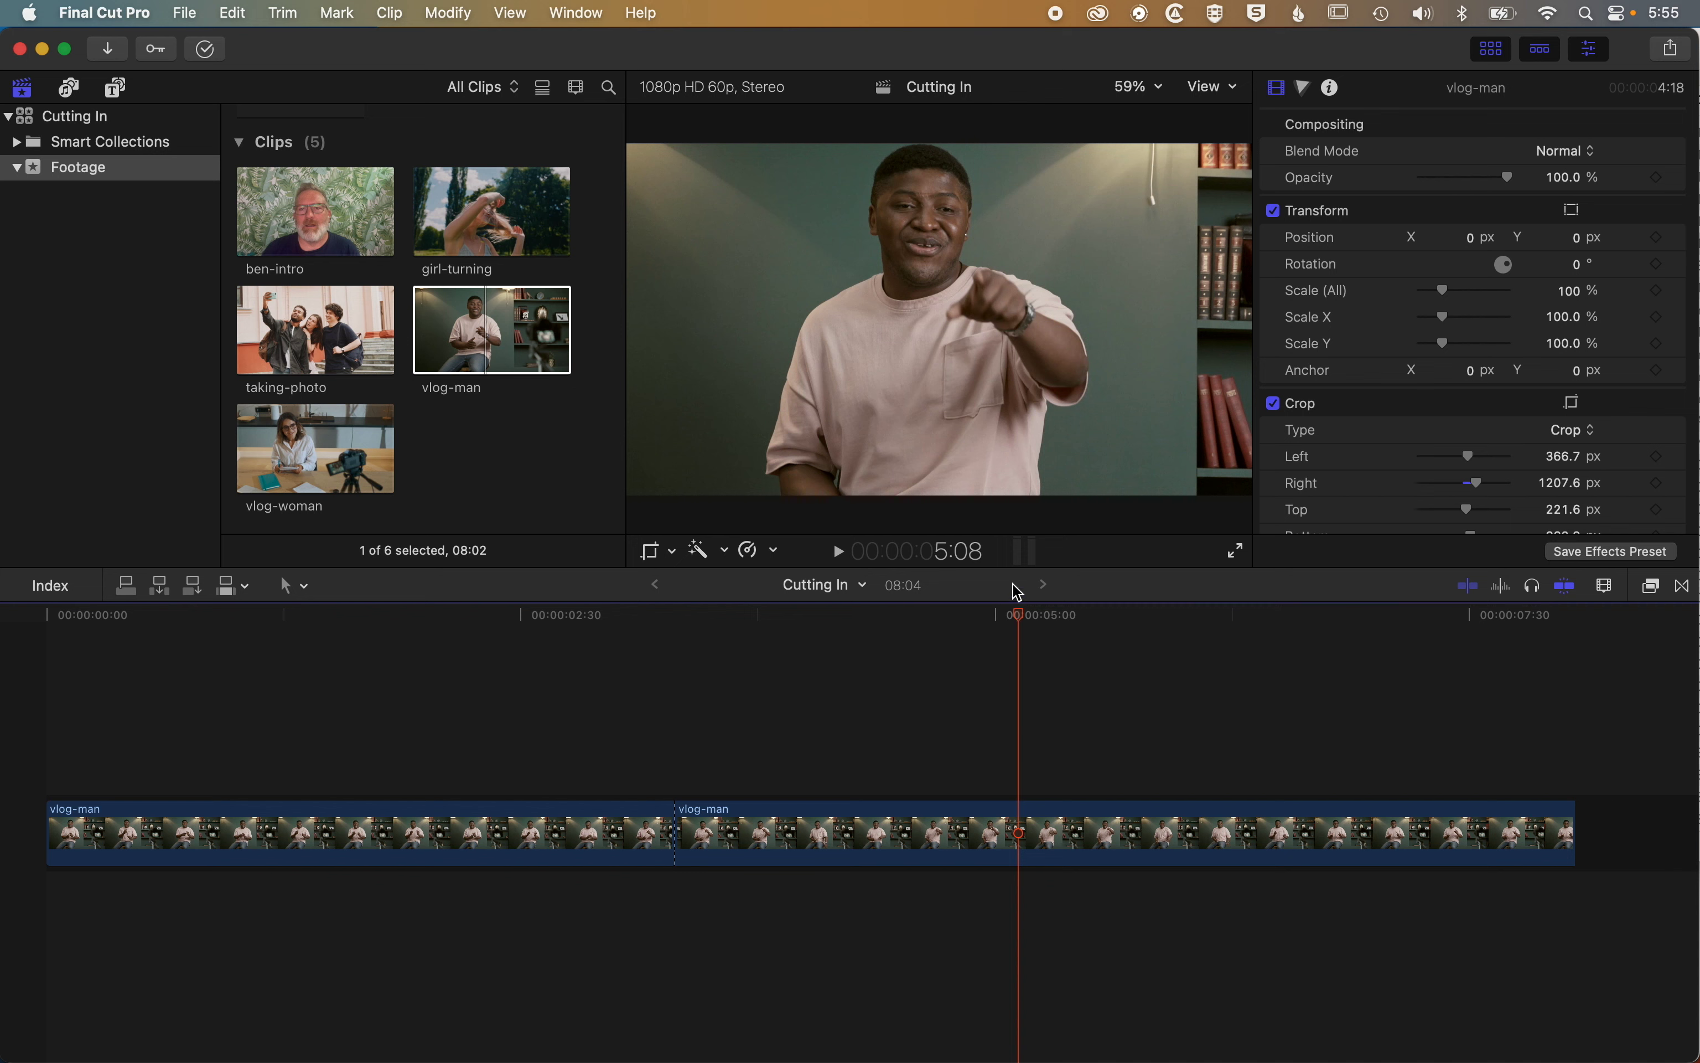
Try to move the cut between the two vlog-man segments with the Select tool, and undo that trim
click(306, 587)
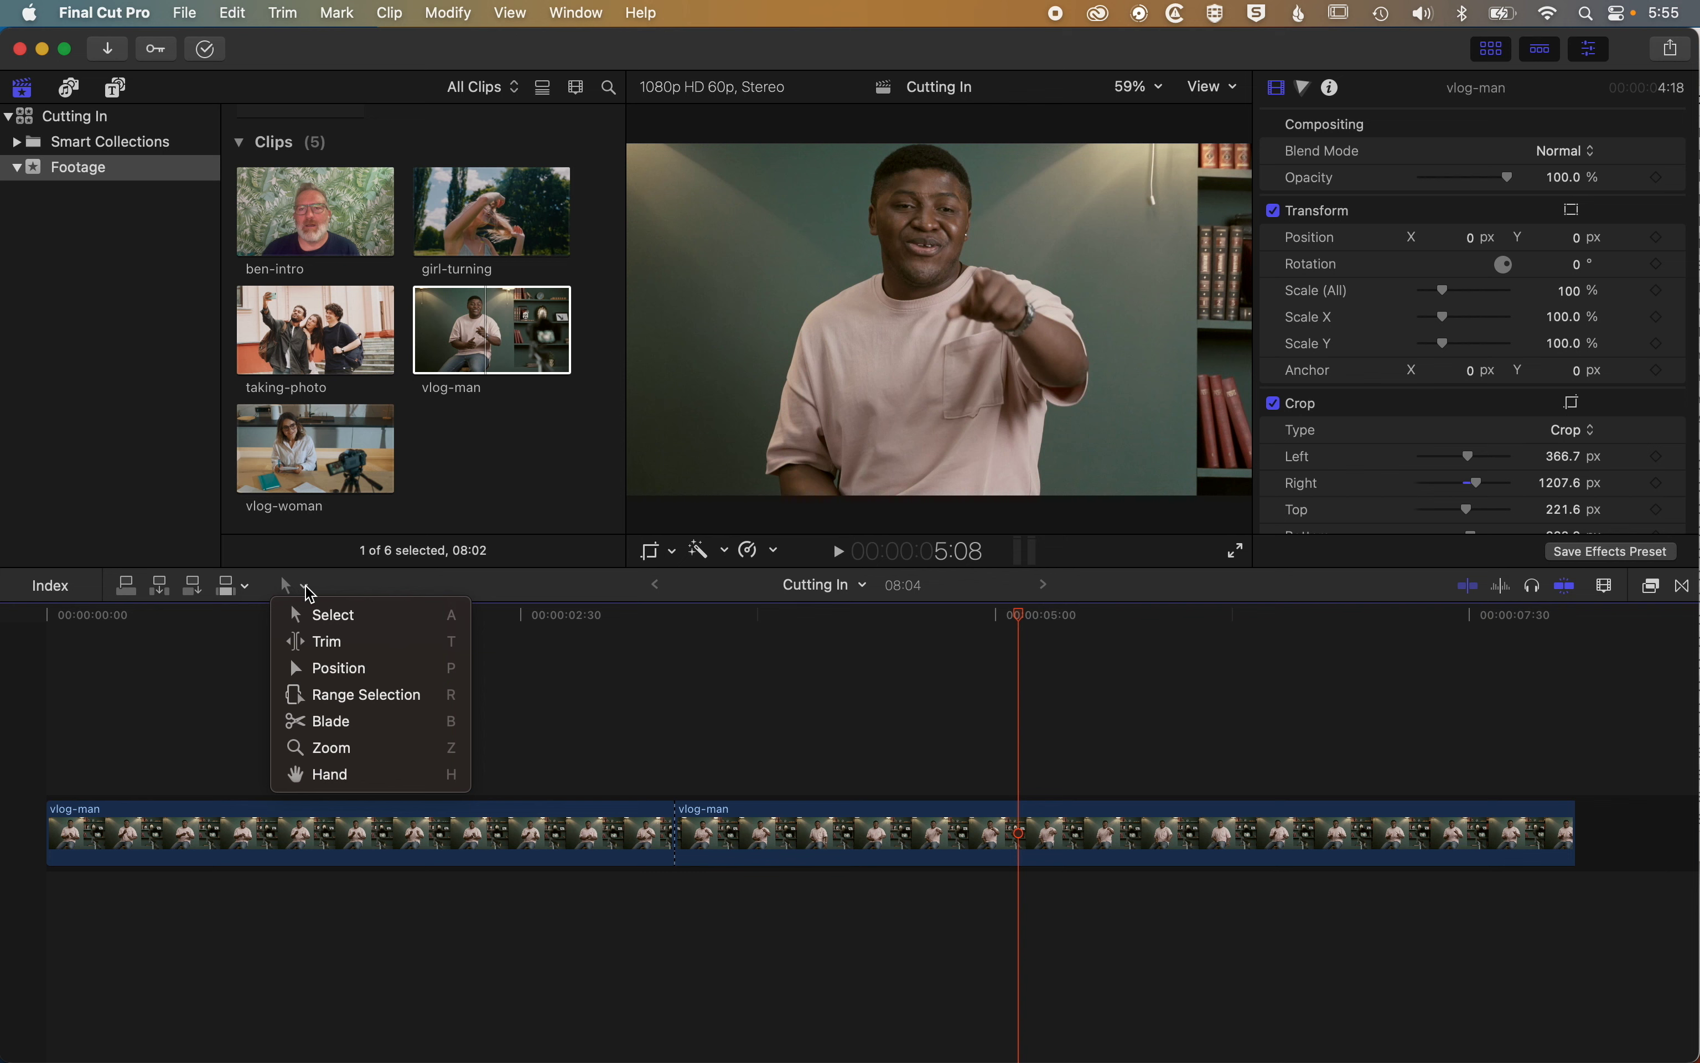
click(313, 639)
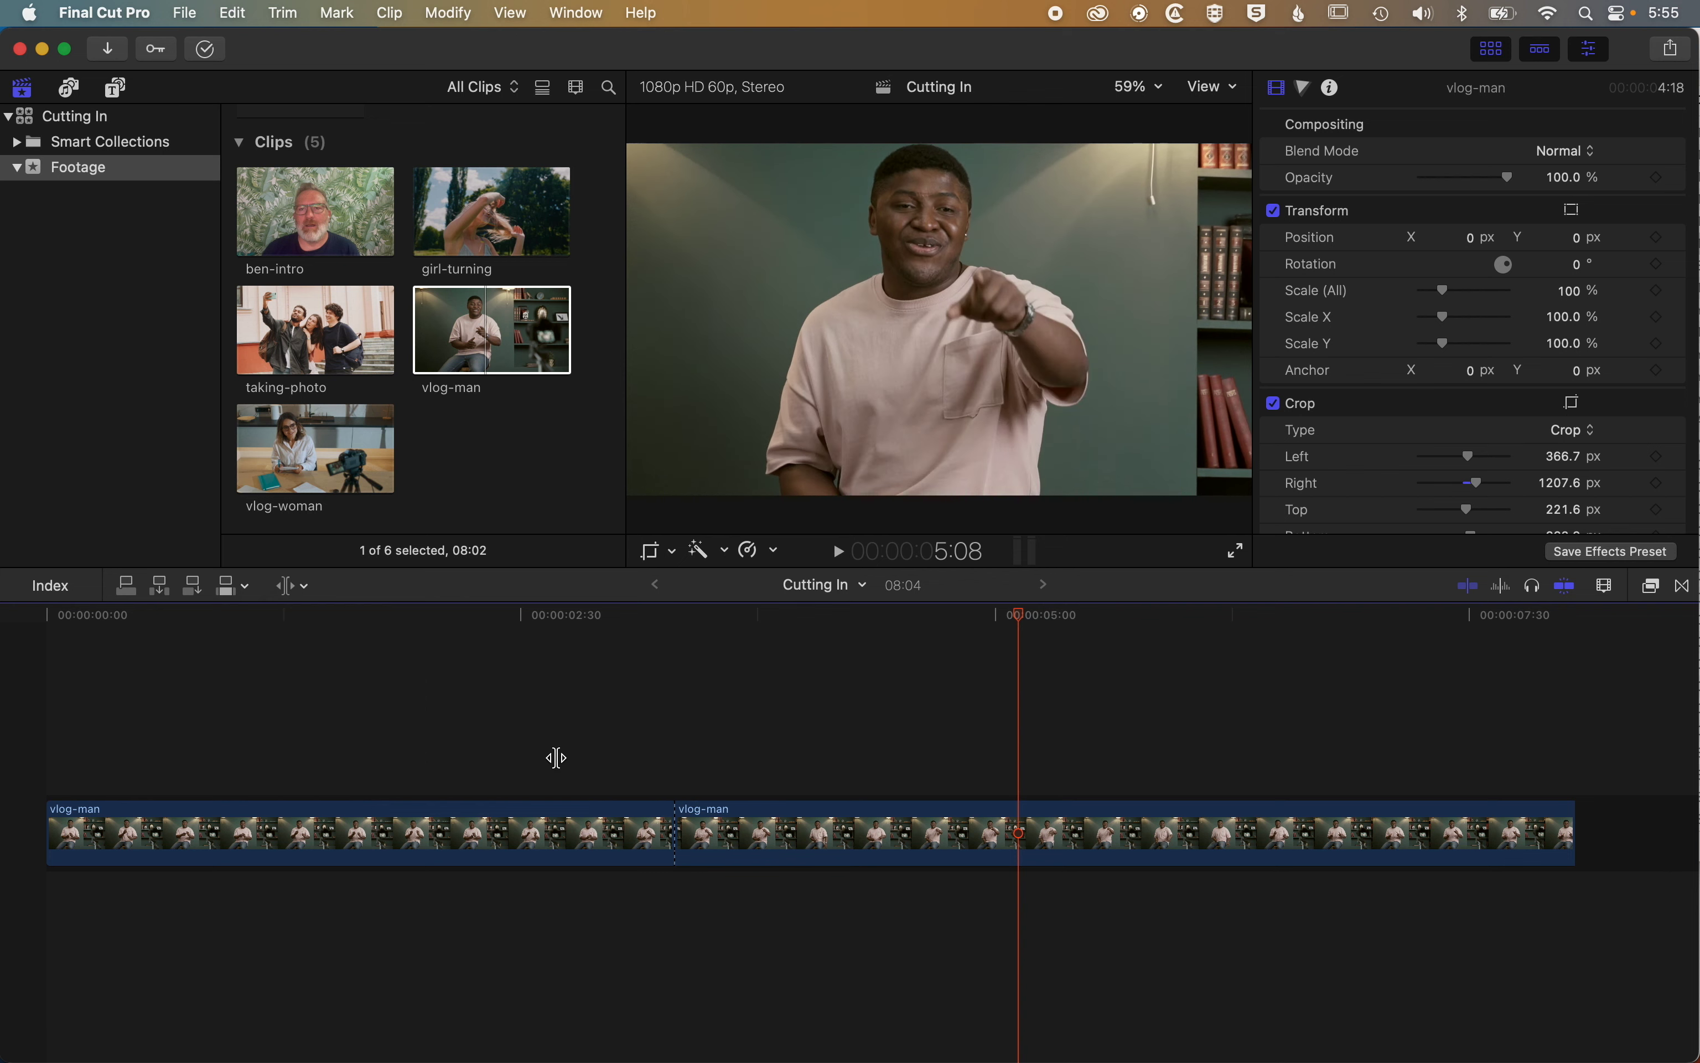
click(292, 596)
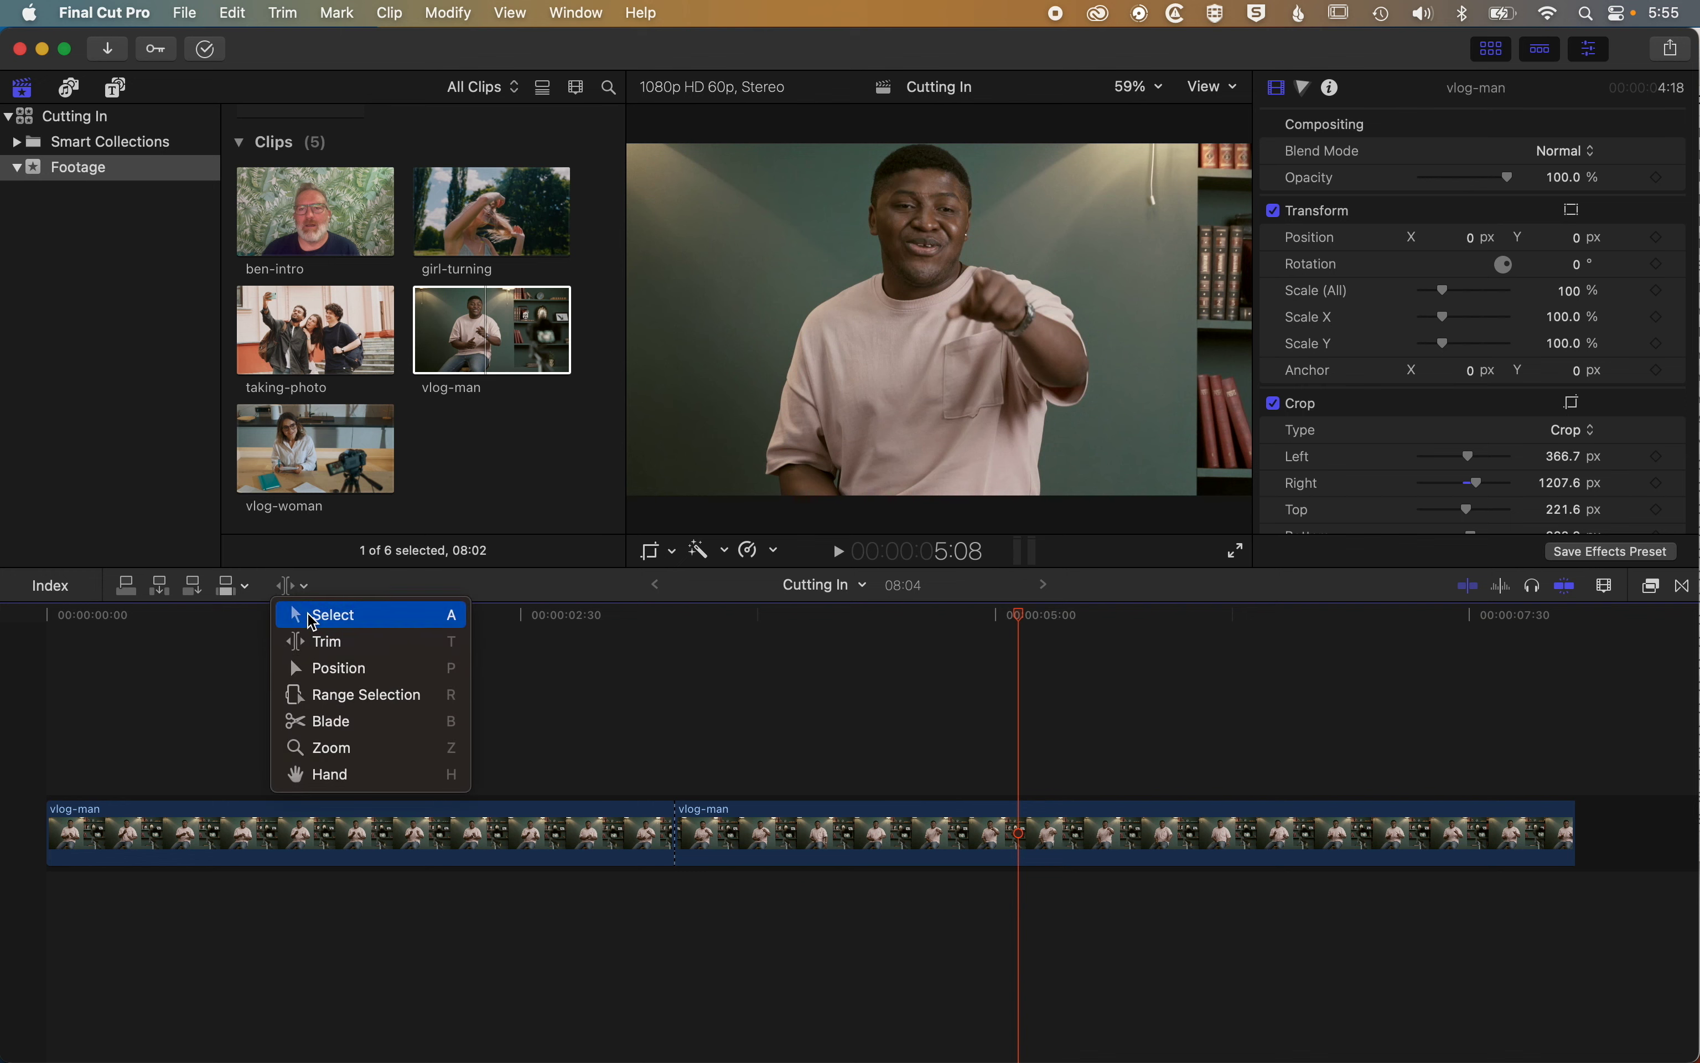
click(312, 613)
drag(674, 823, 755, 846)
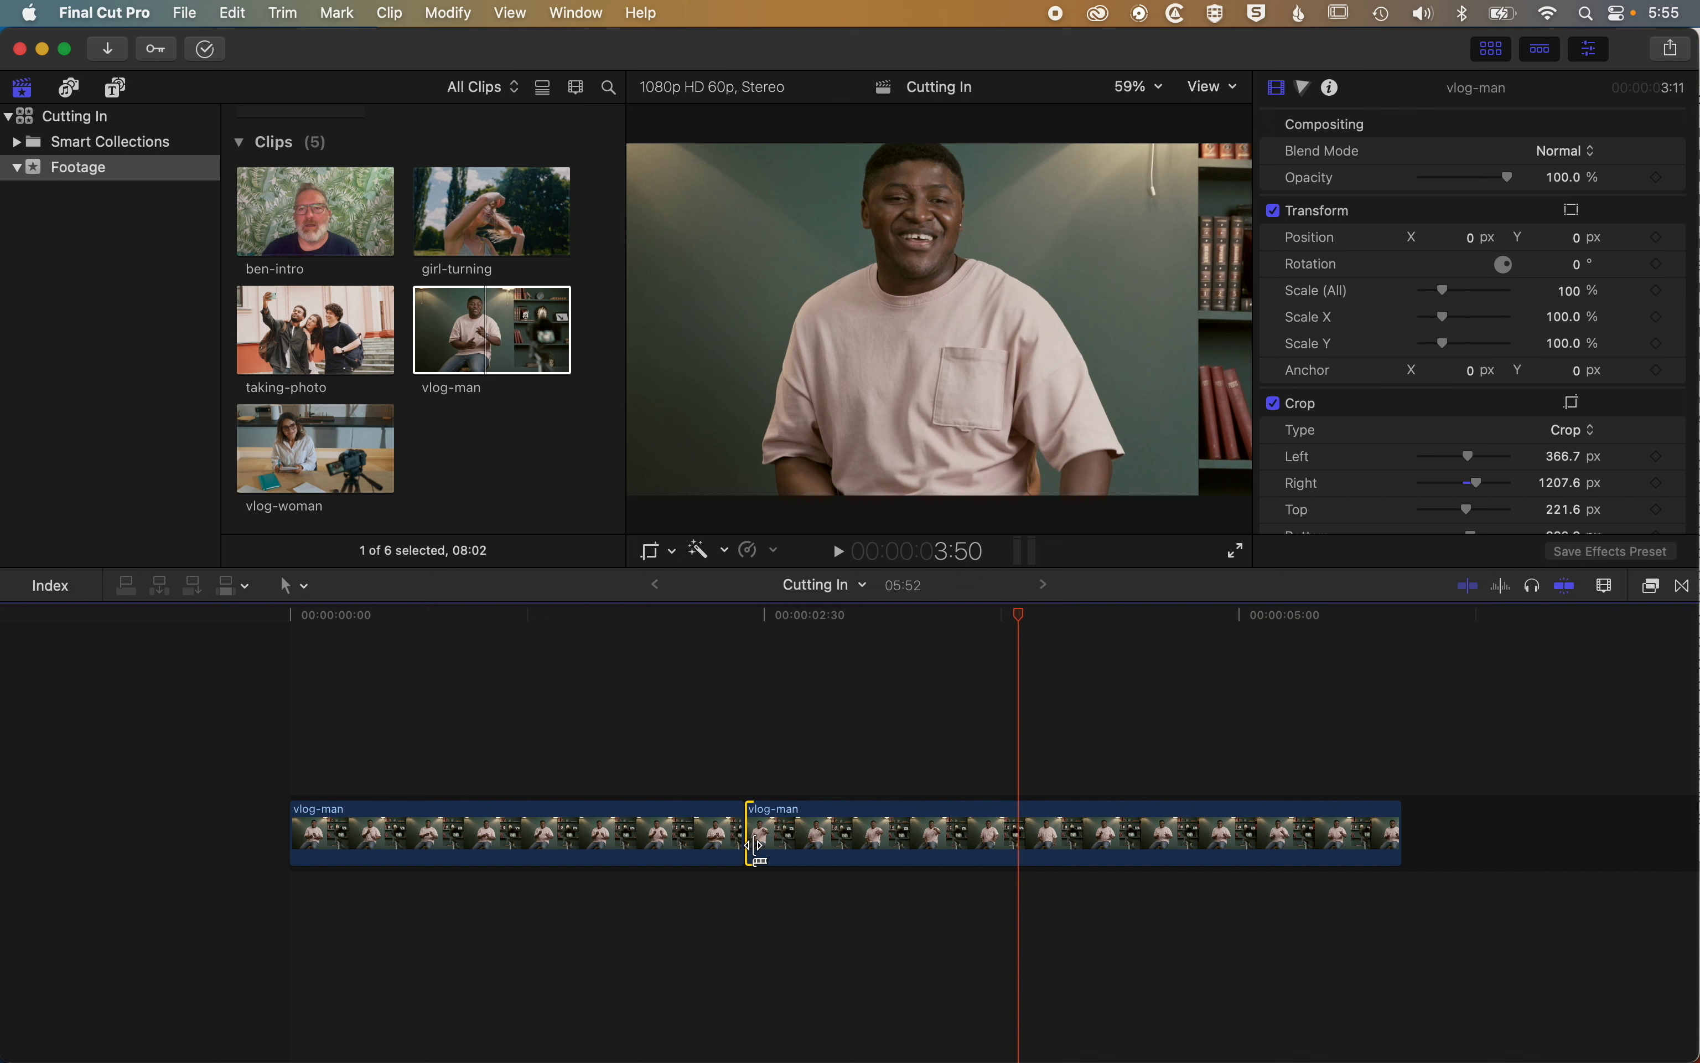
key(super+z)
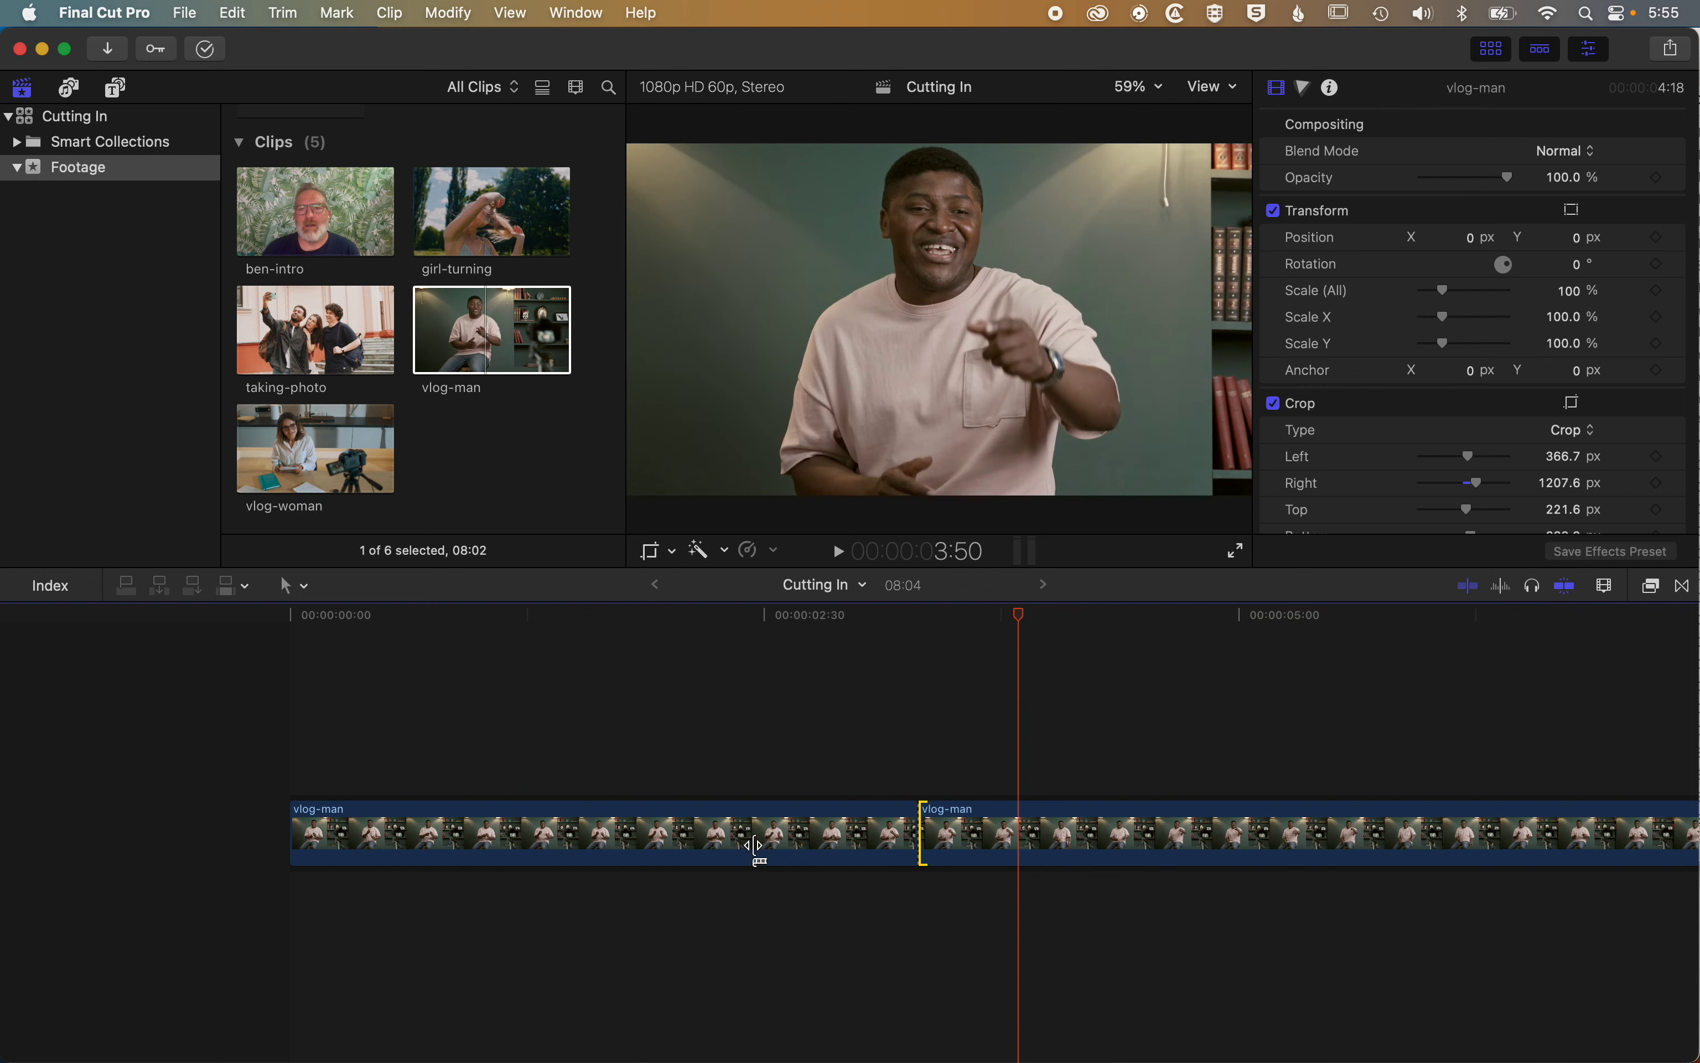
scroll(755, 851, right, 5)
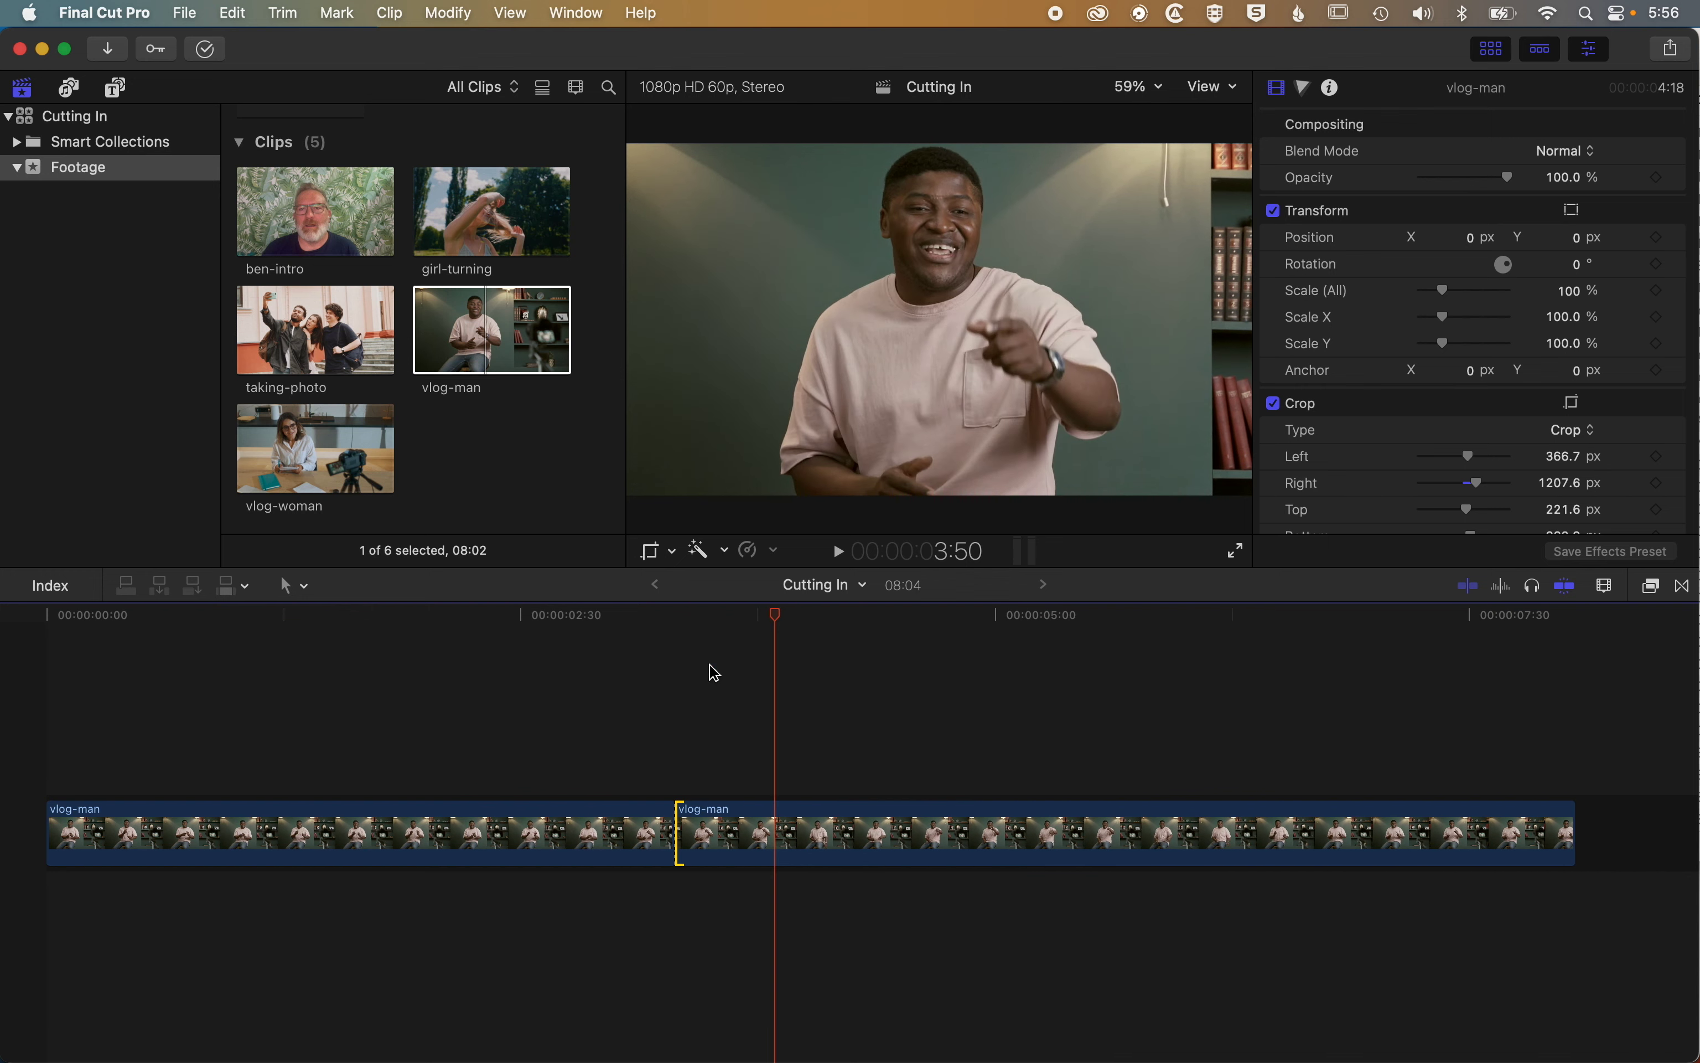
Roll the edit point between the two vlog-man segments slightly forward in time with the Trim tool
click(307, 589)
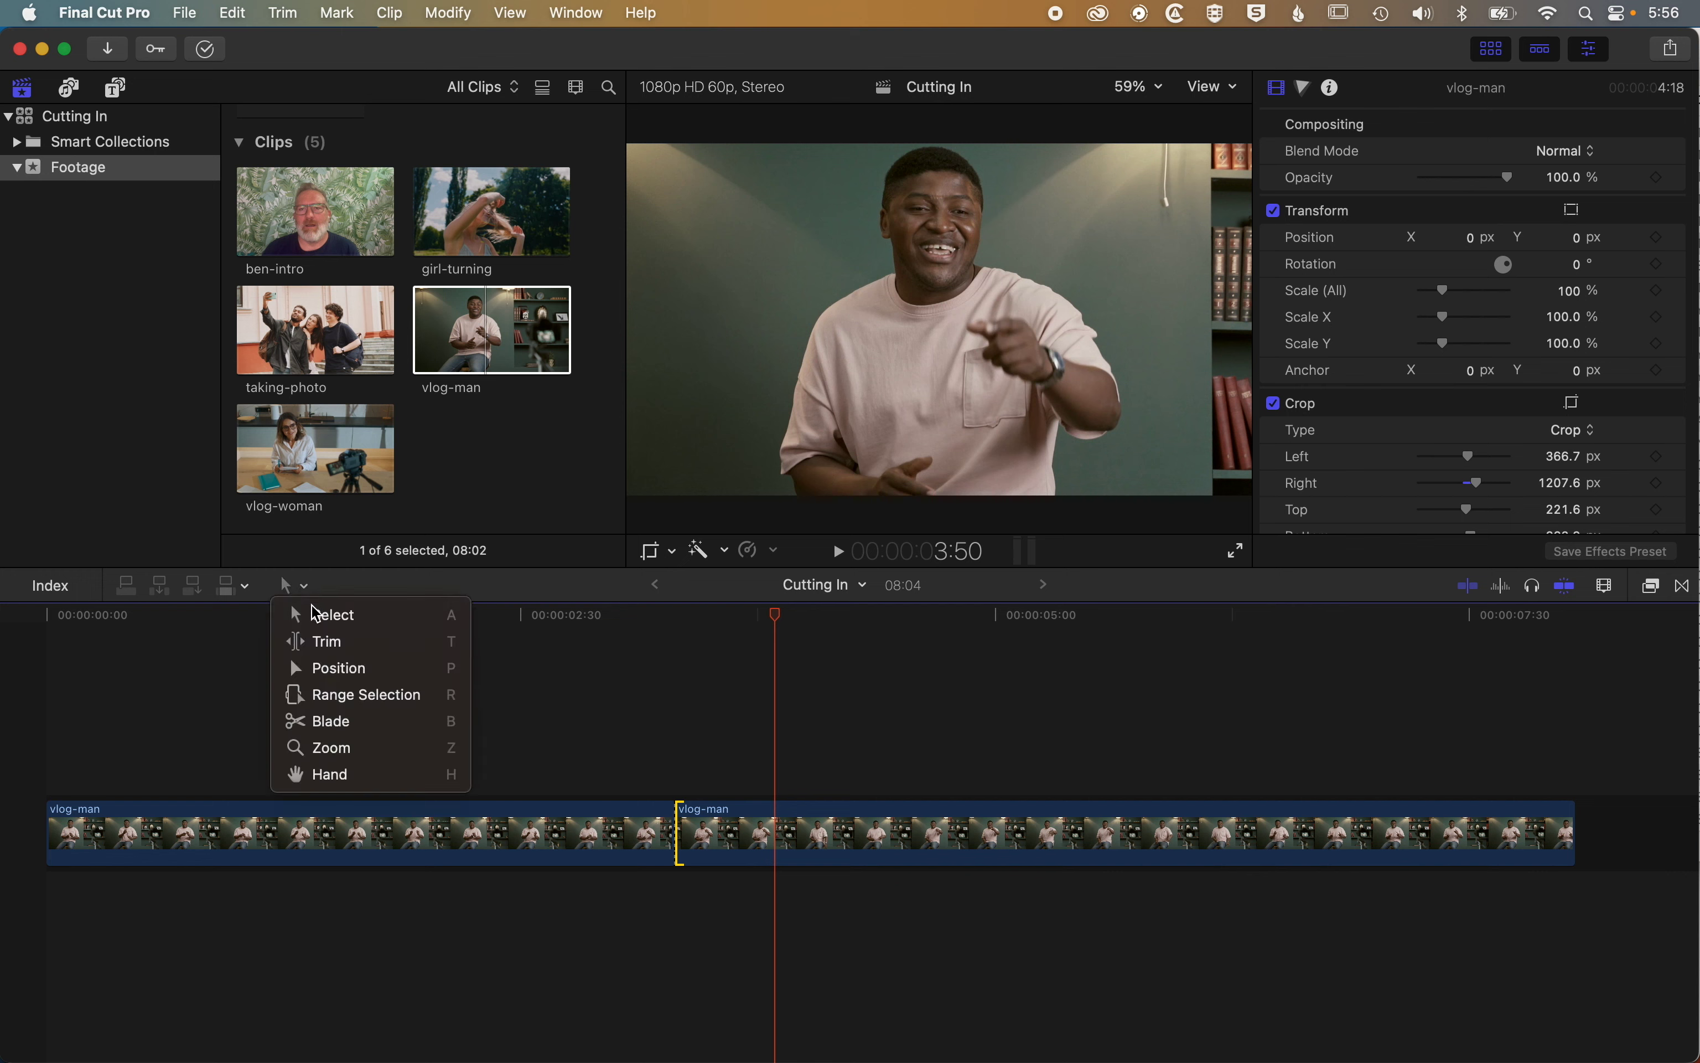
click(327, 642)
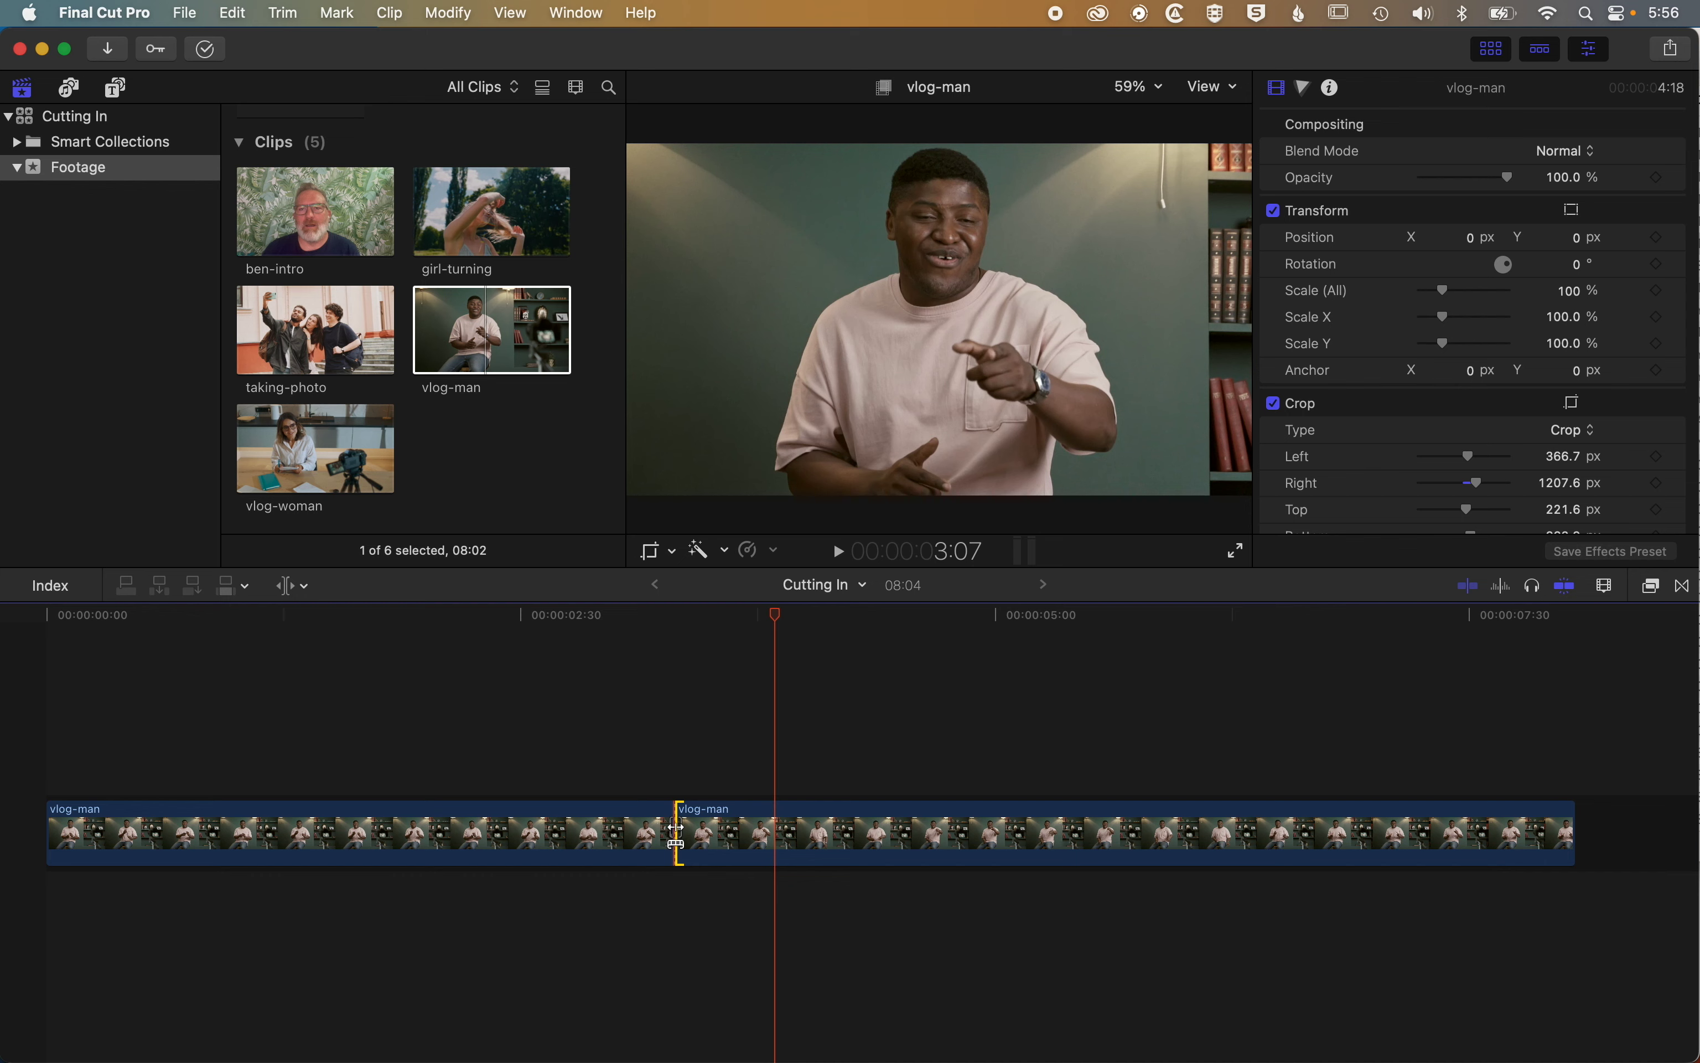
drag(676, 833, 725, 829)
Place the playhead at 00:00:04:42 and roll the edit point between the two segments to it with the Trim tool
click(829, 620)
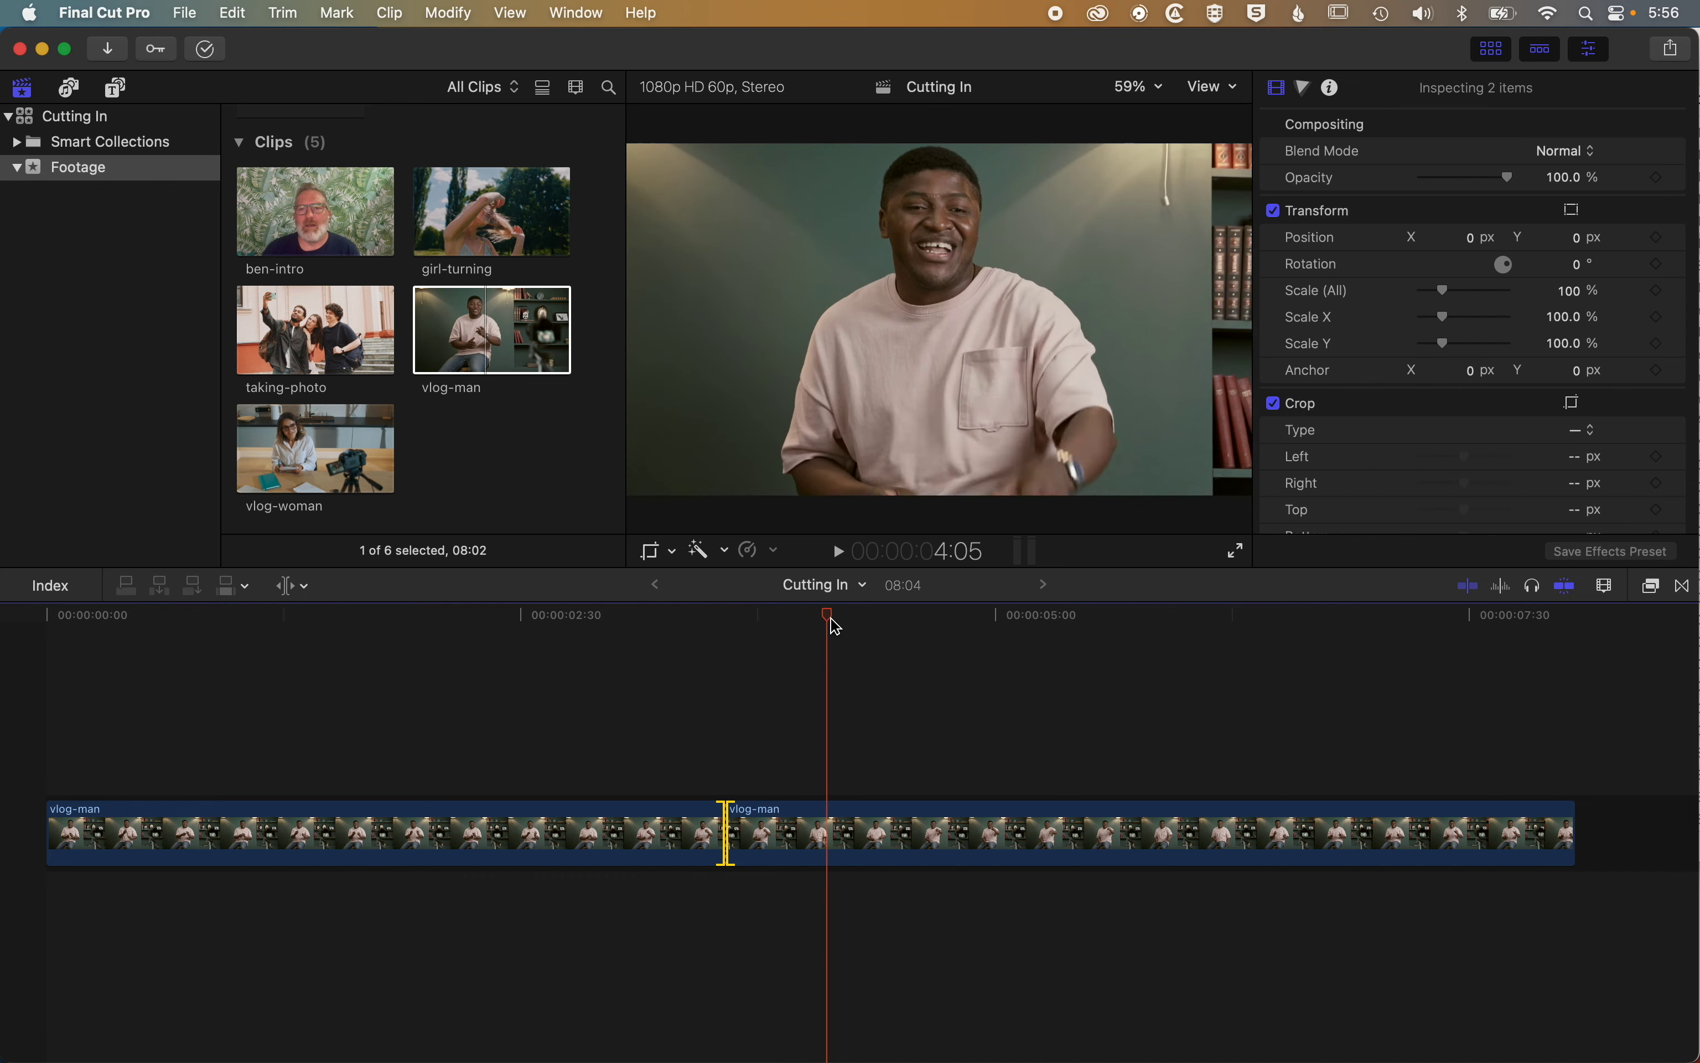
drag(835, 626, 947, 631)
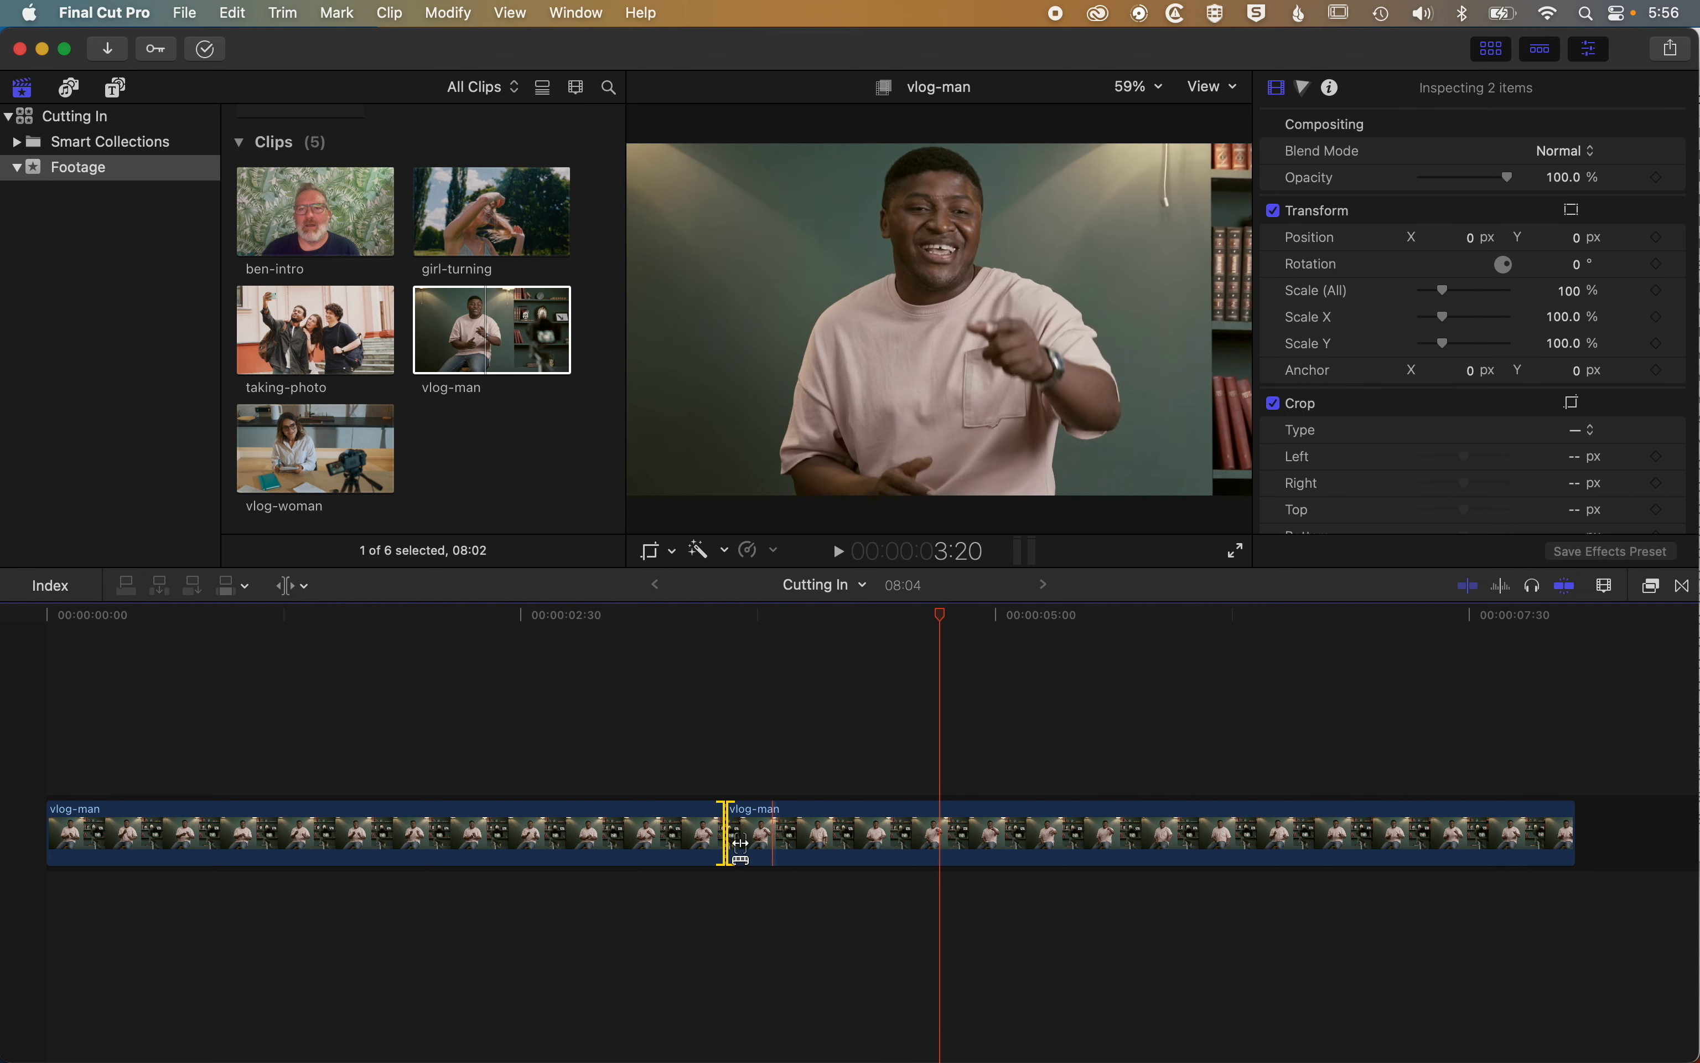
click(303, 588)
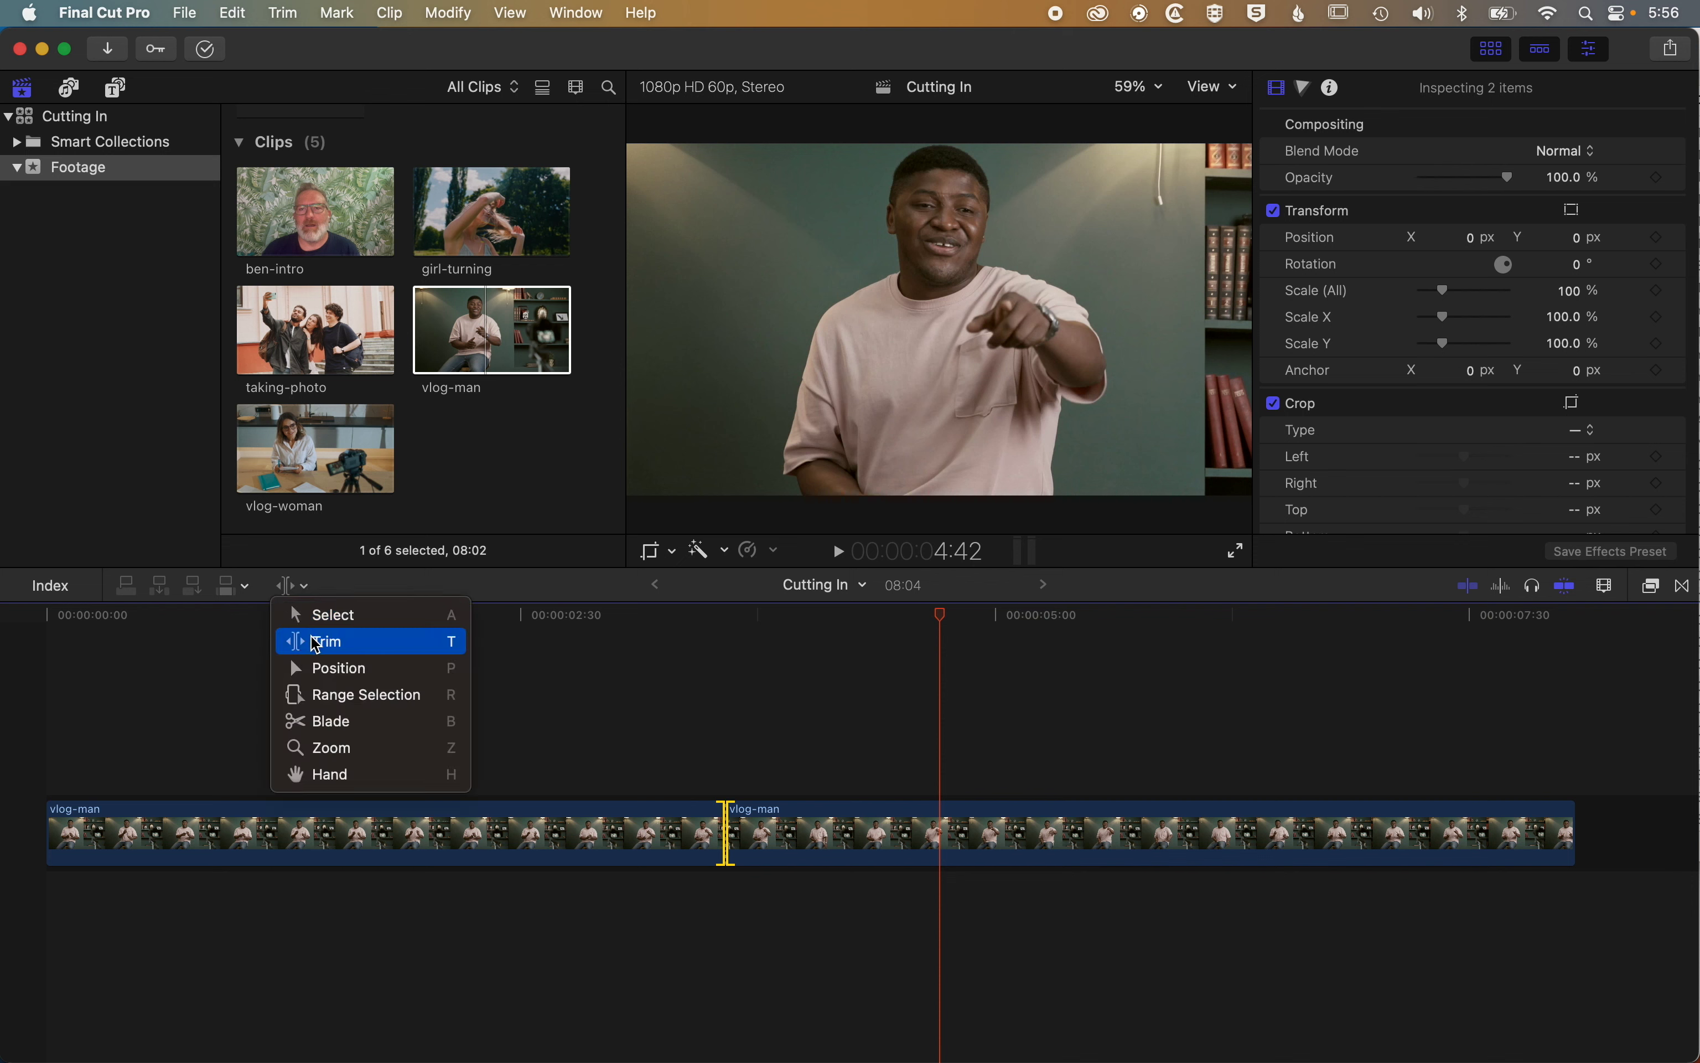
click(347, 587)
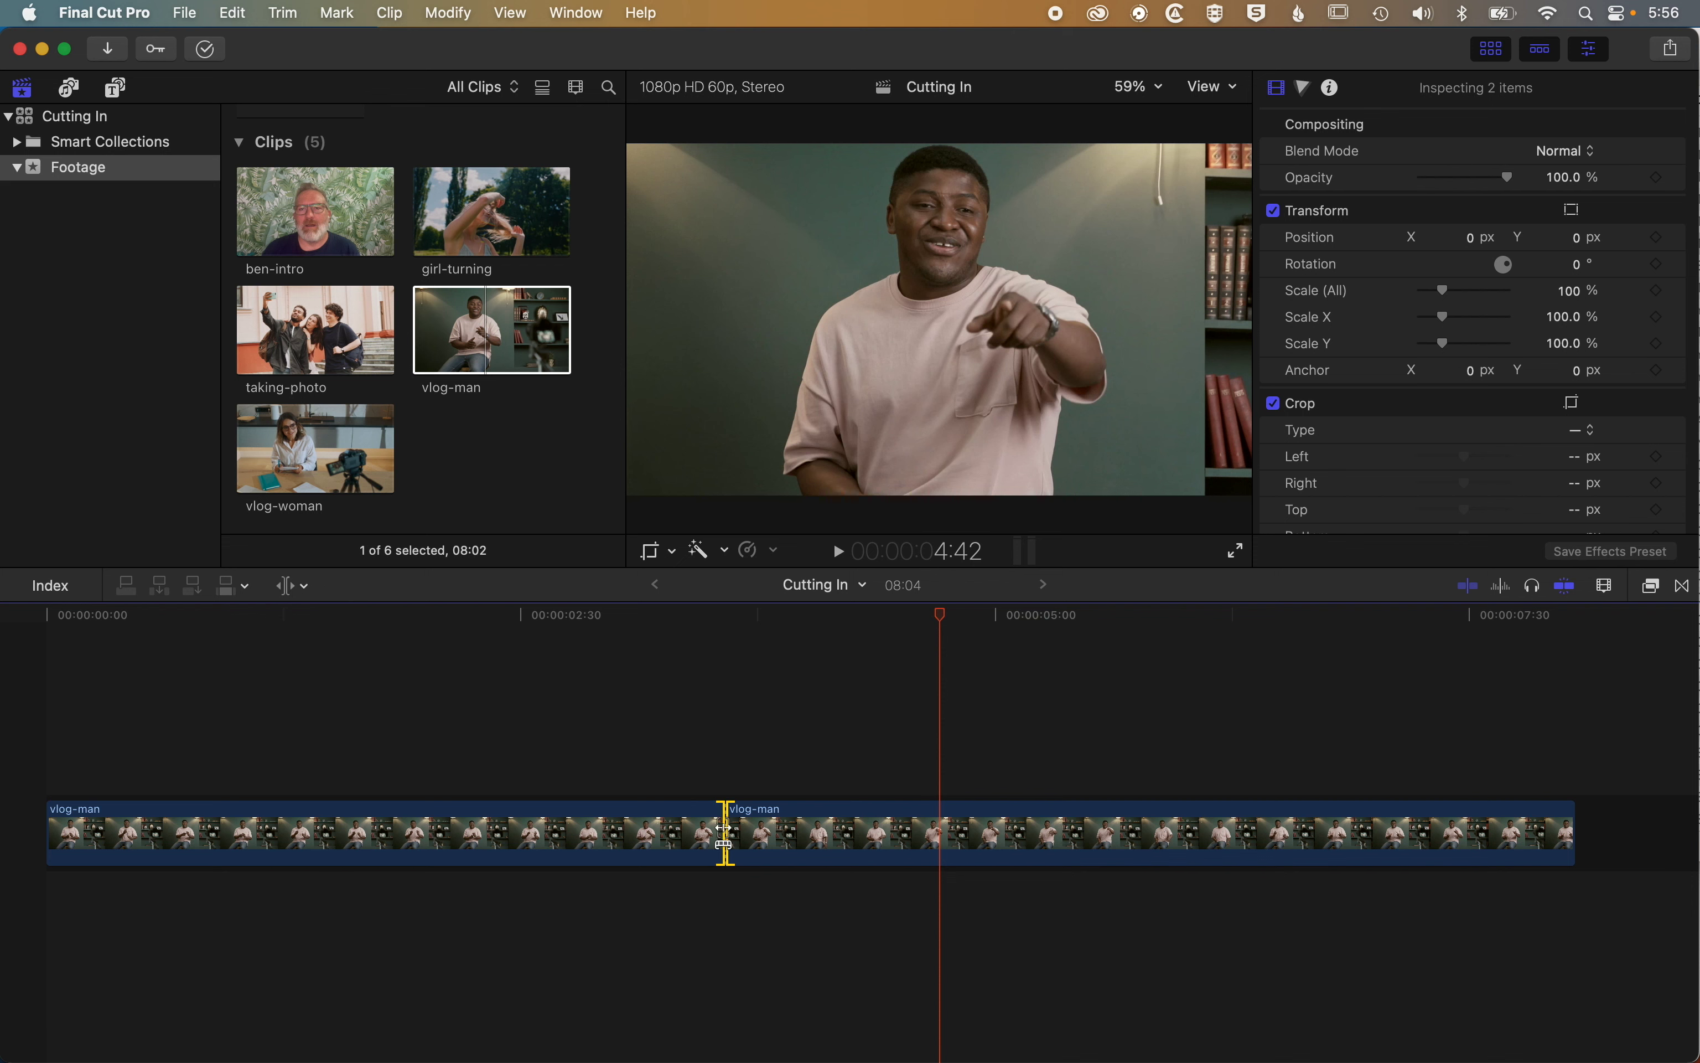
drag(723, 833, 939, 830)
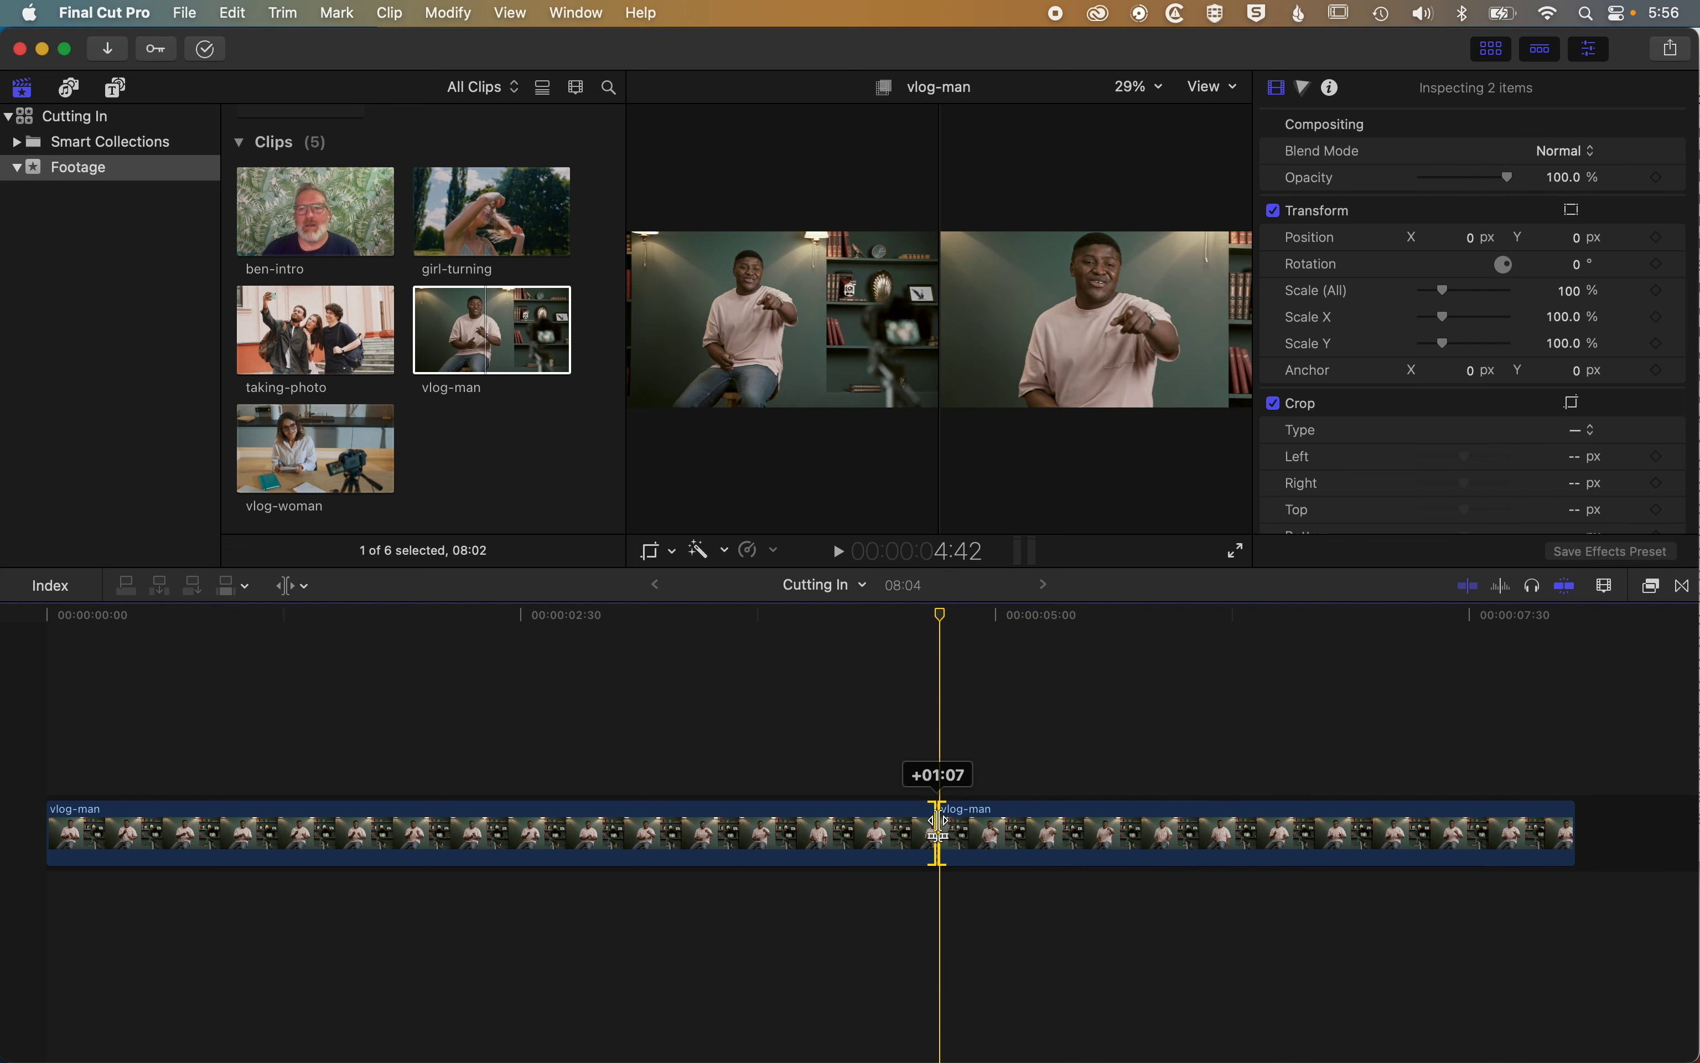
drag(939, 830, 939, 830)
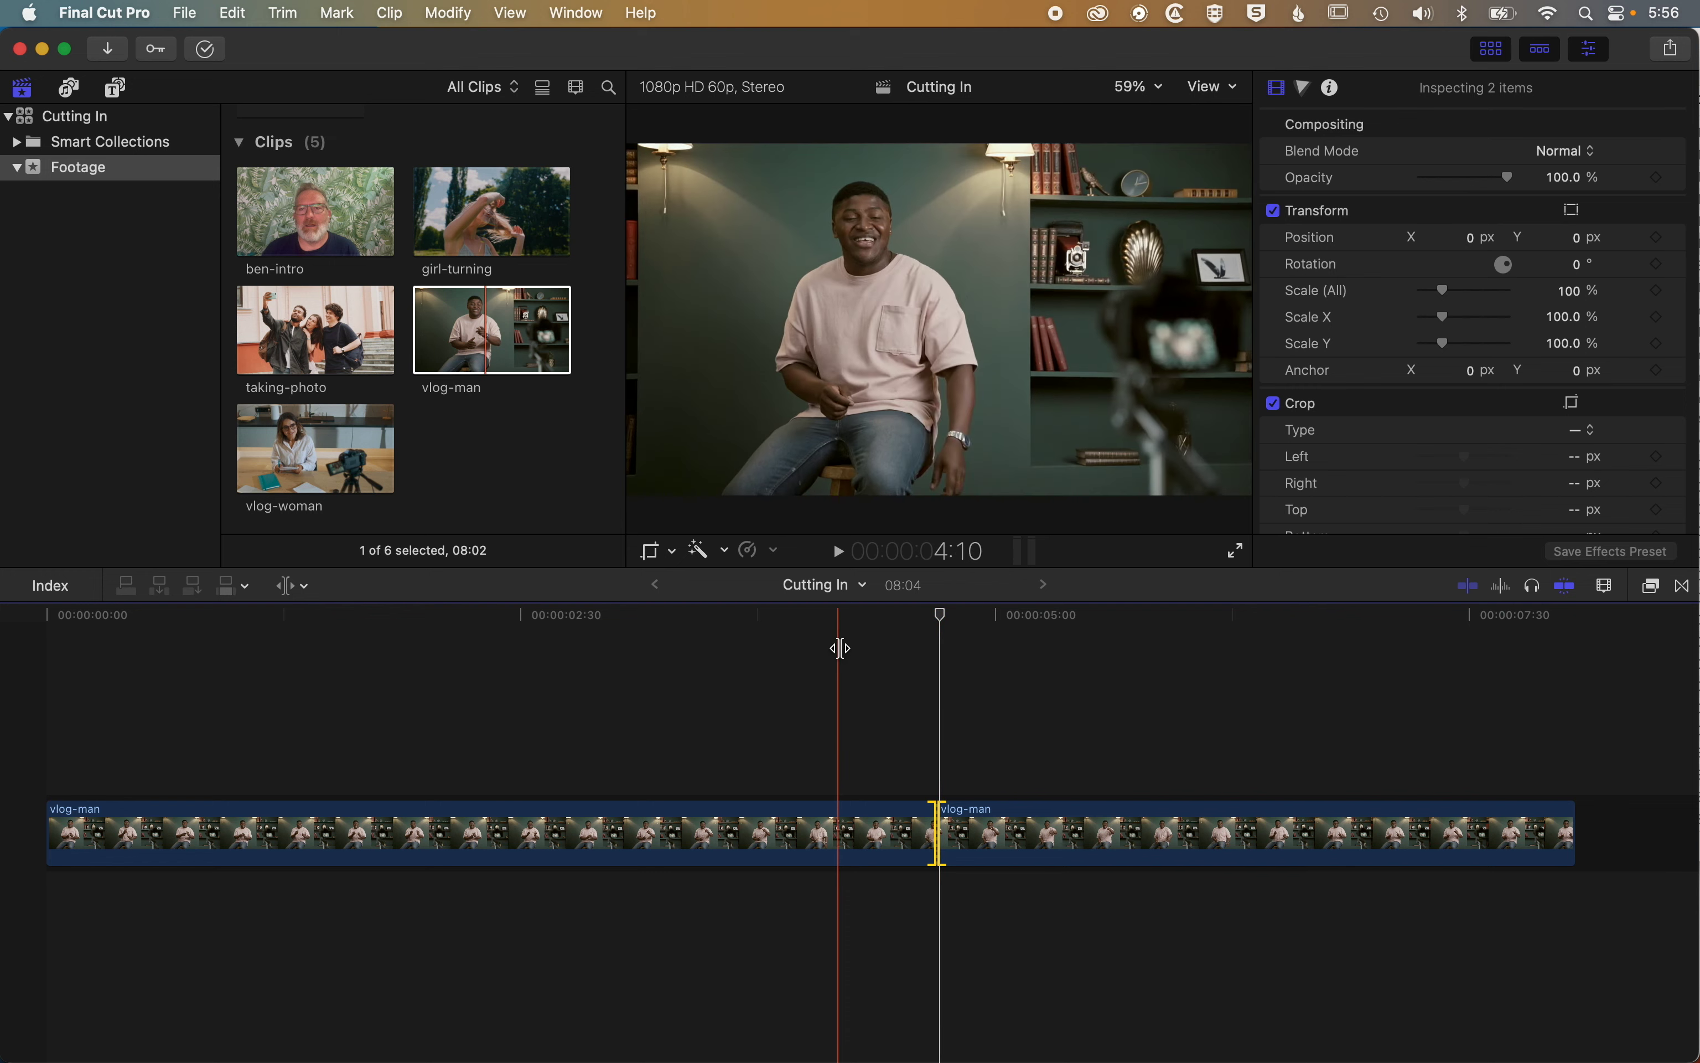
Play the sequence from 00:00:03:43 through the cut into the cropped vlog-man segment
click(754, 615)
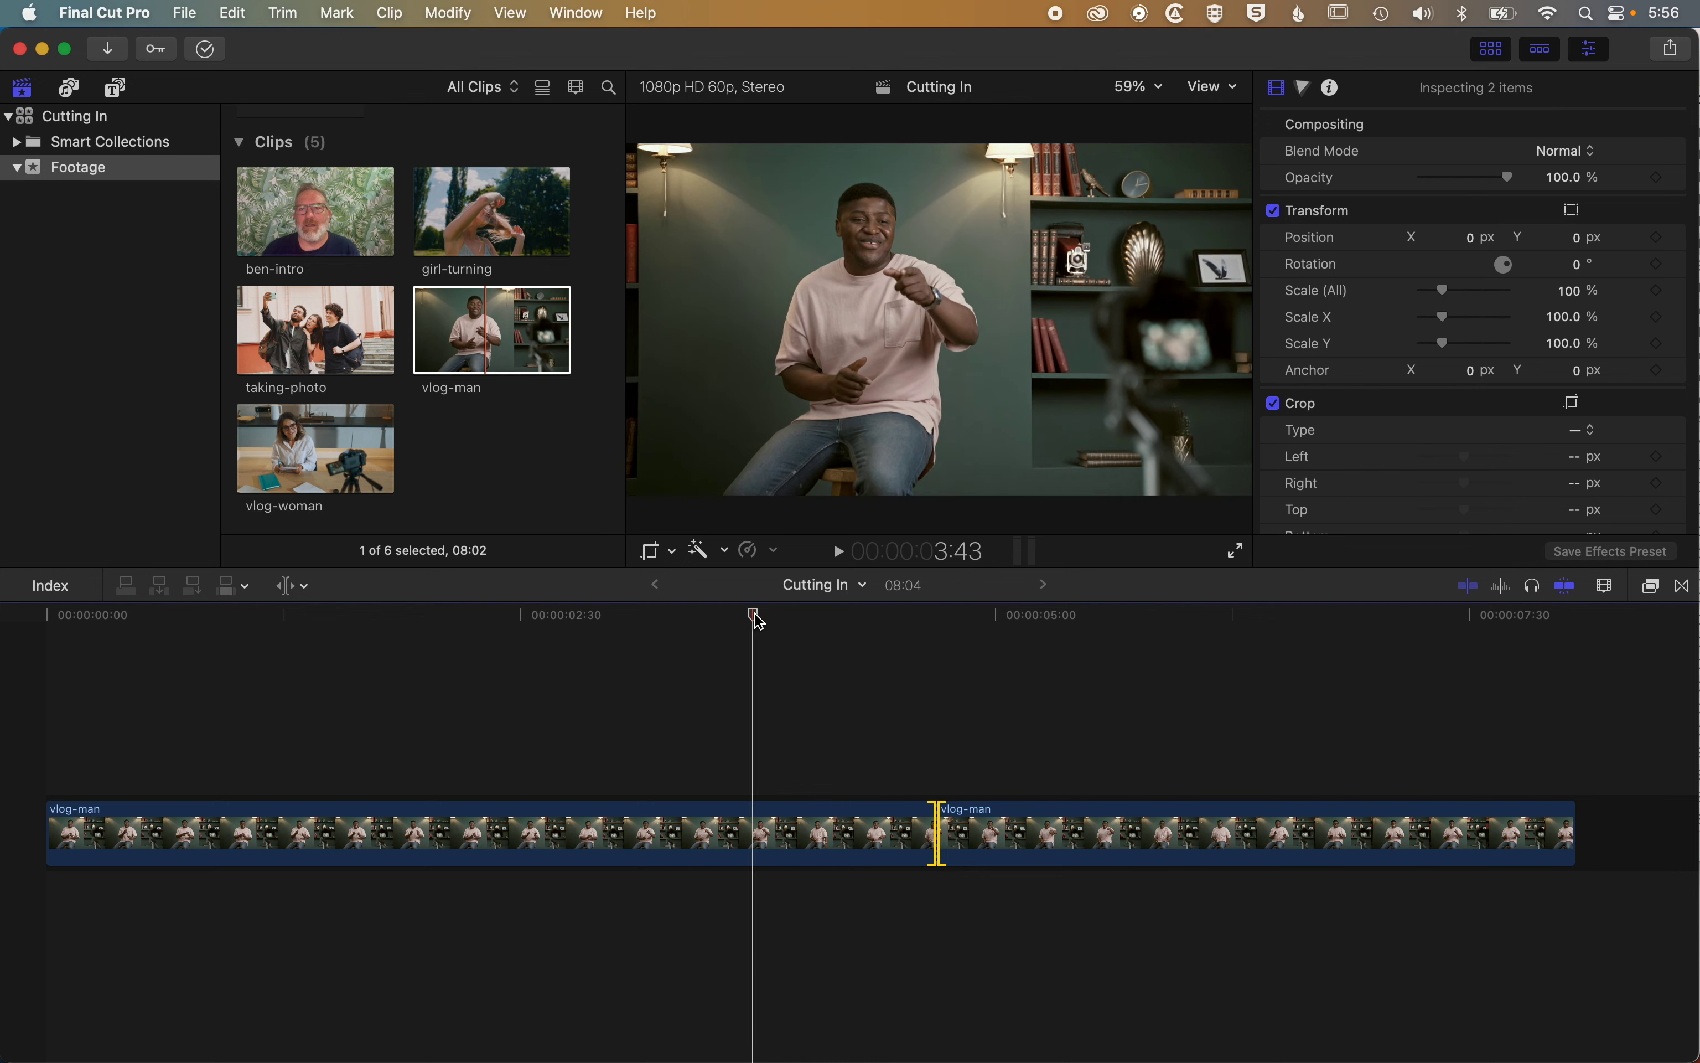
key(space)
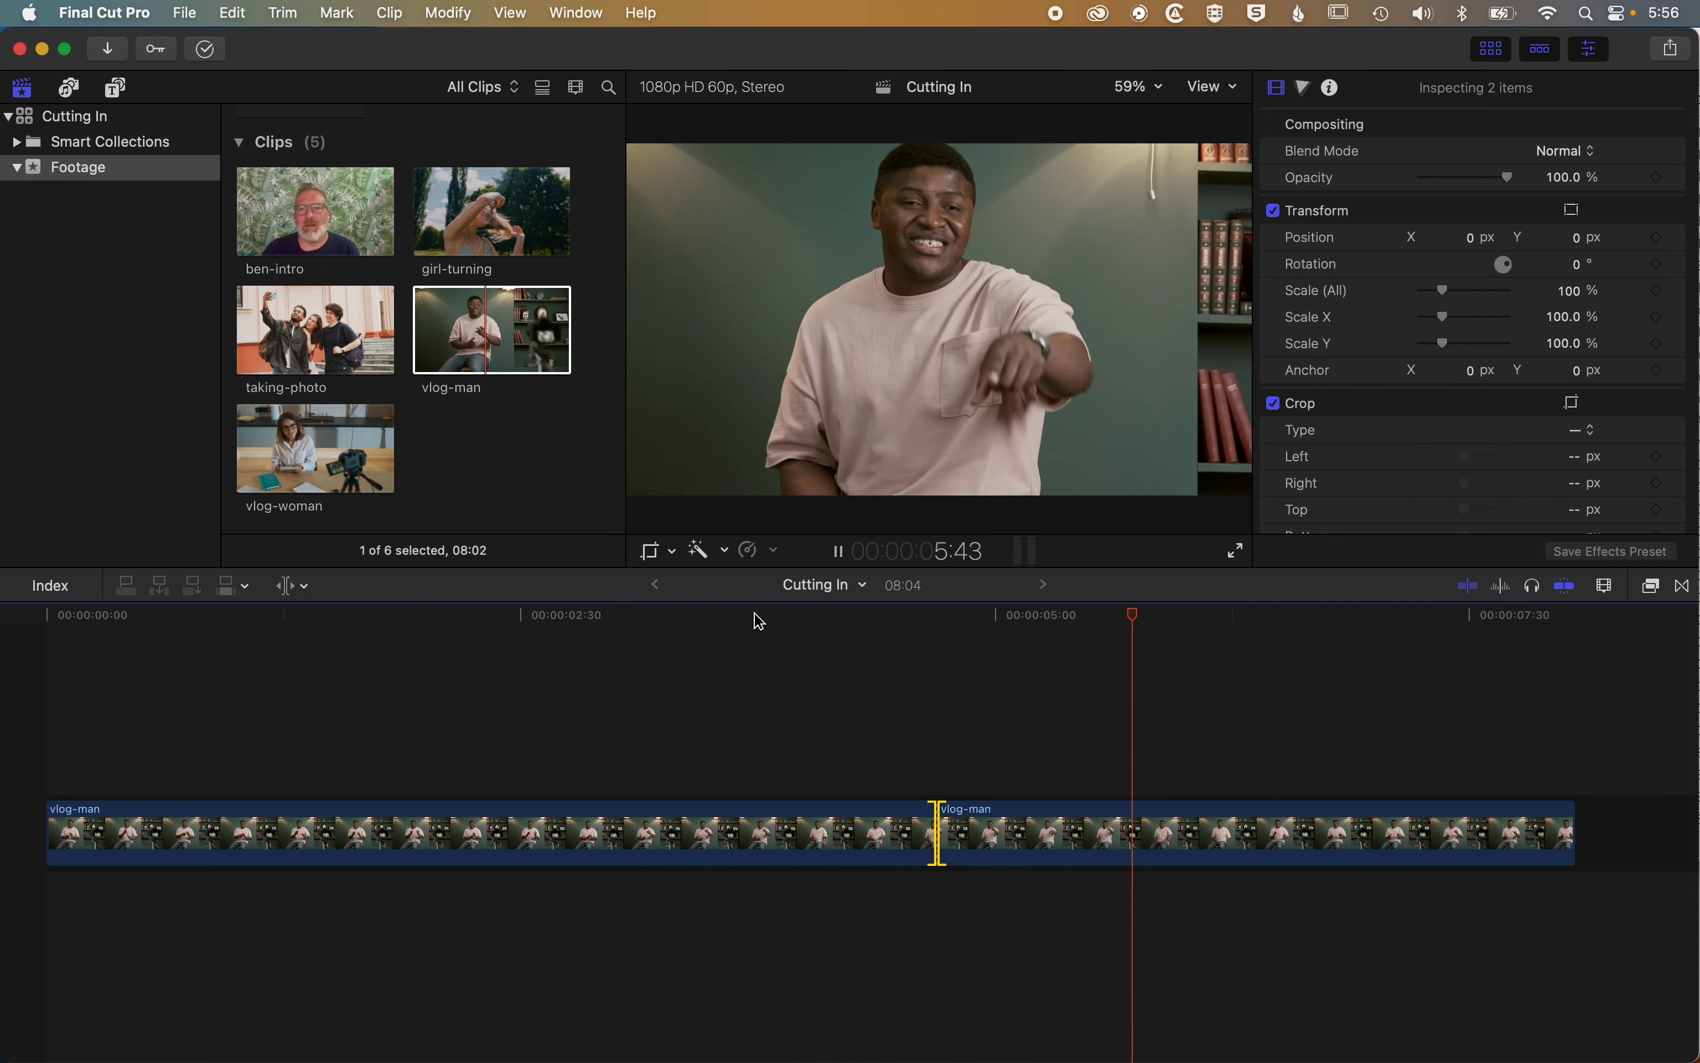
key(space)
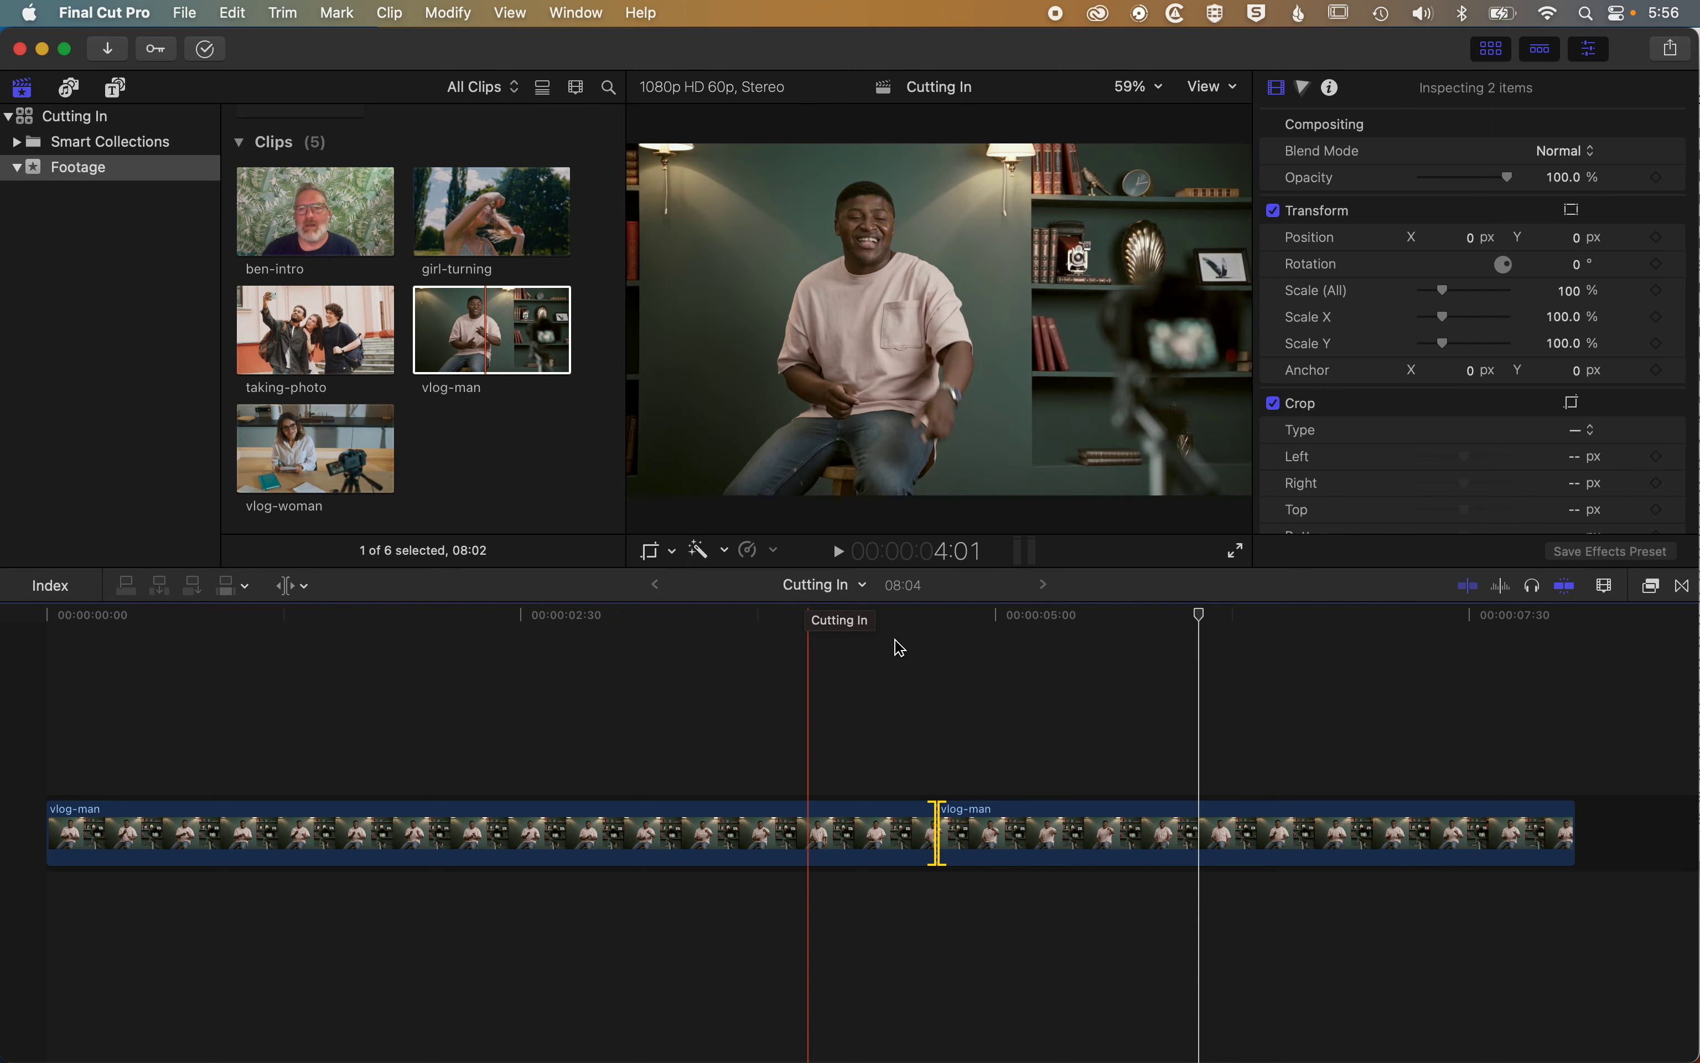
Split the cropped vlog-man segment at 00:00:06:50, with the Select tool active
drag(1206, 625, 1336, 627)
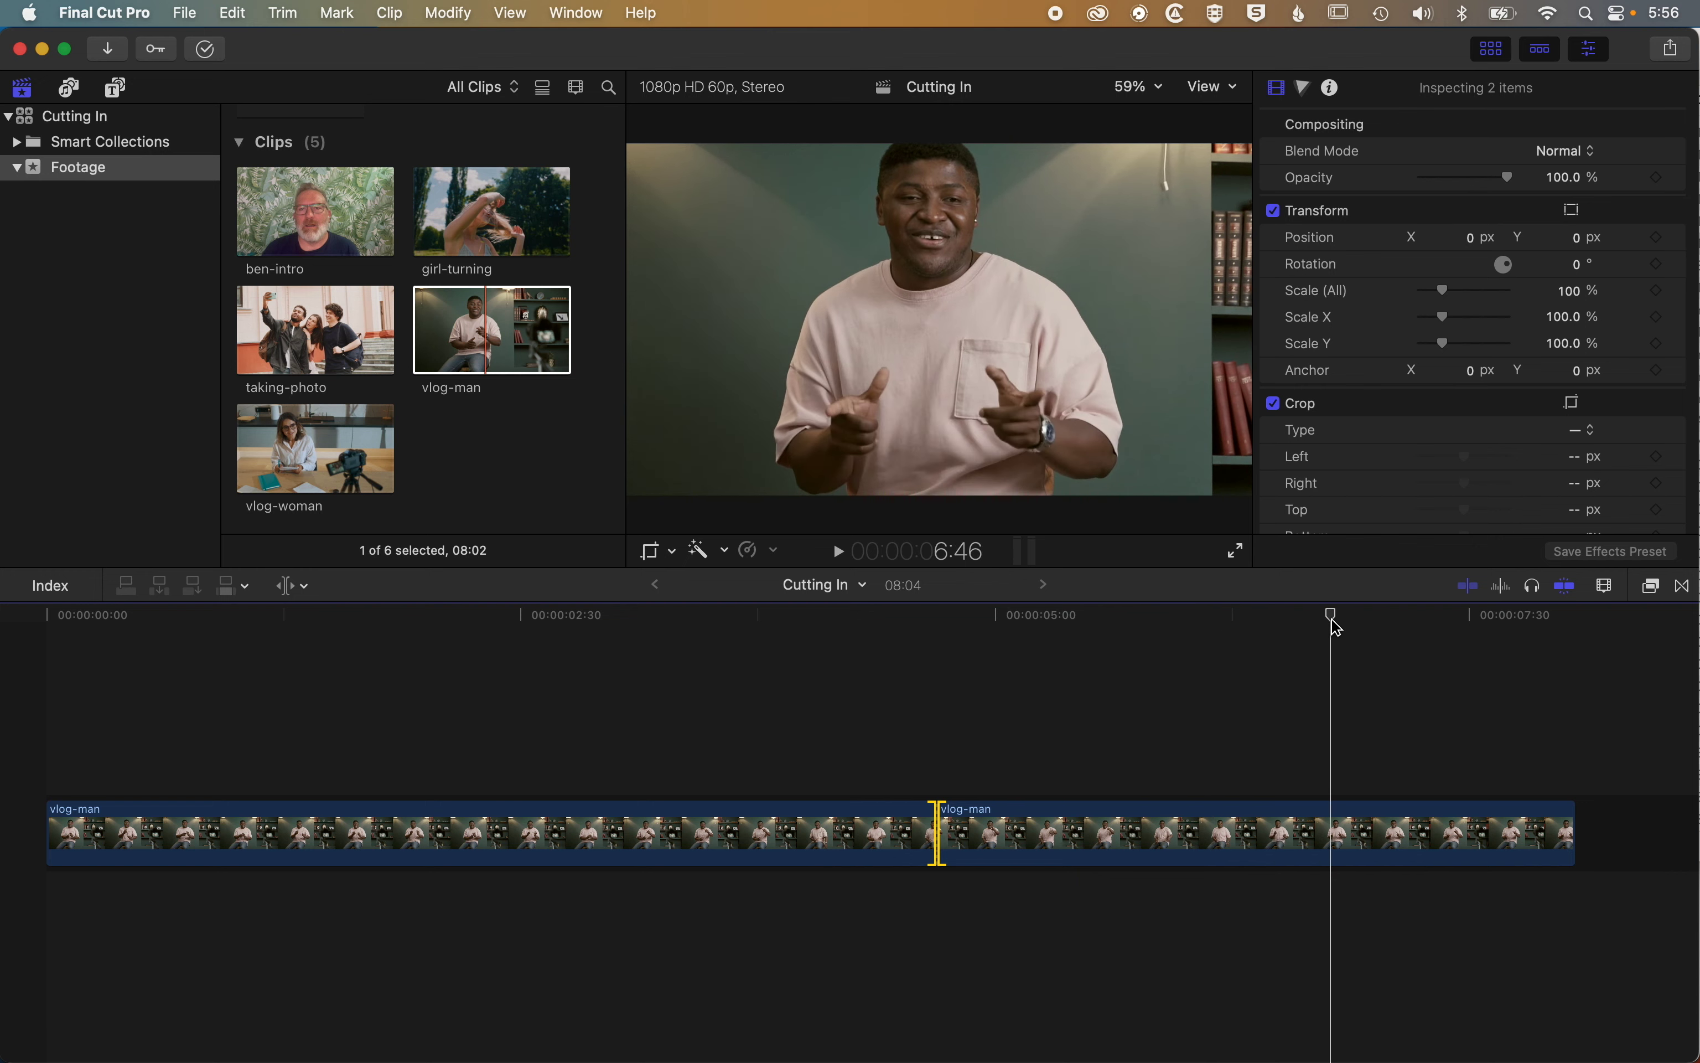
click(310, 594)
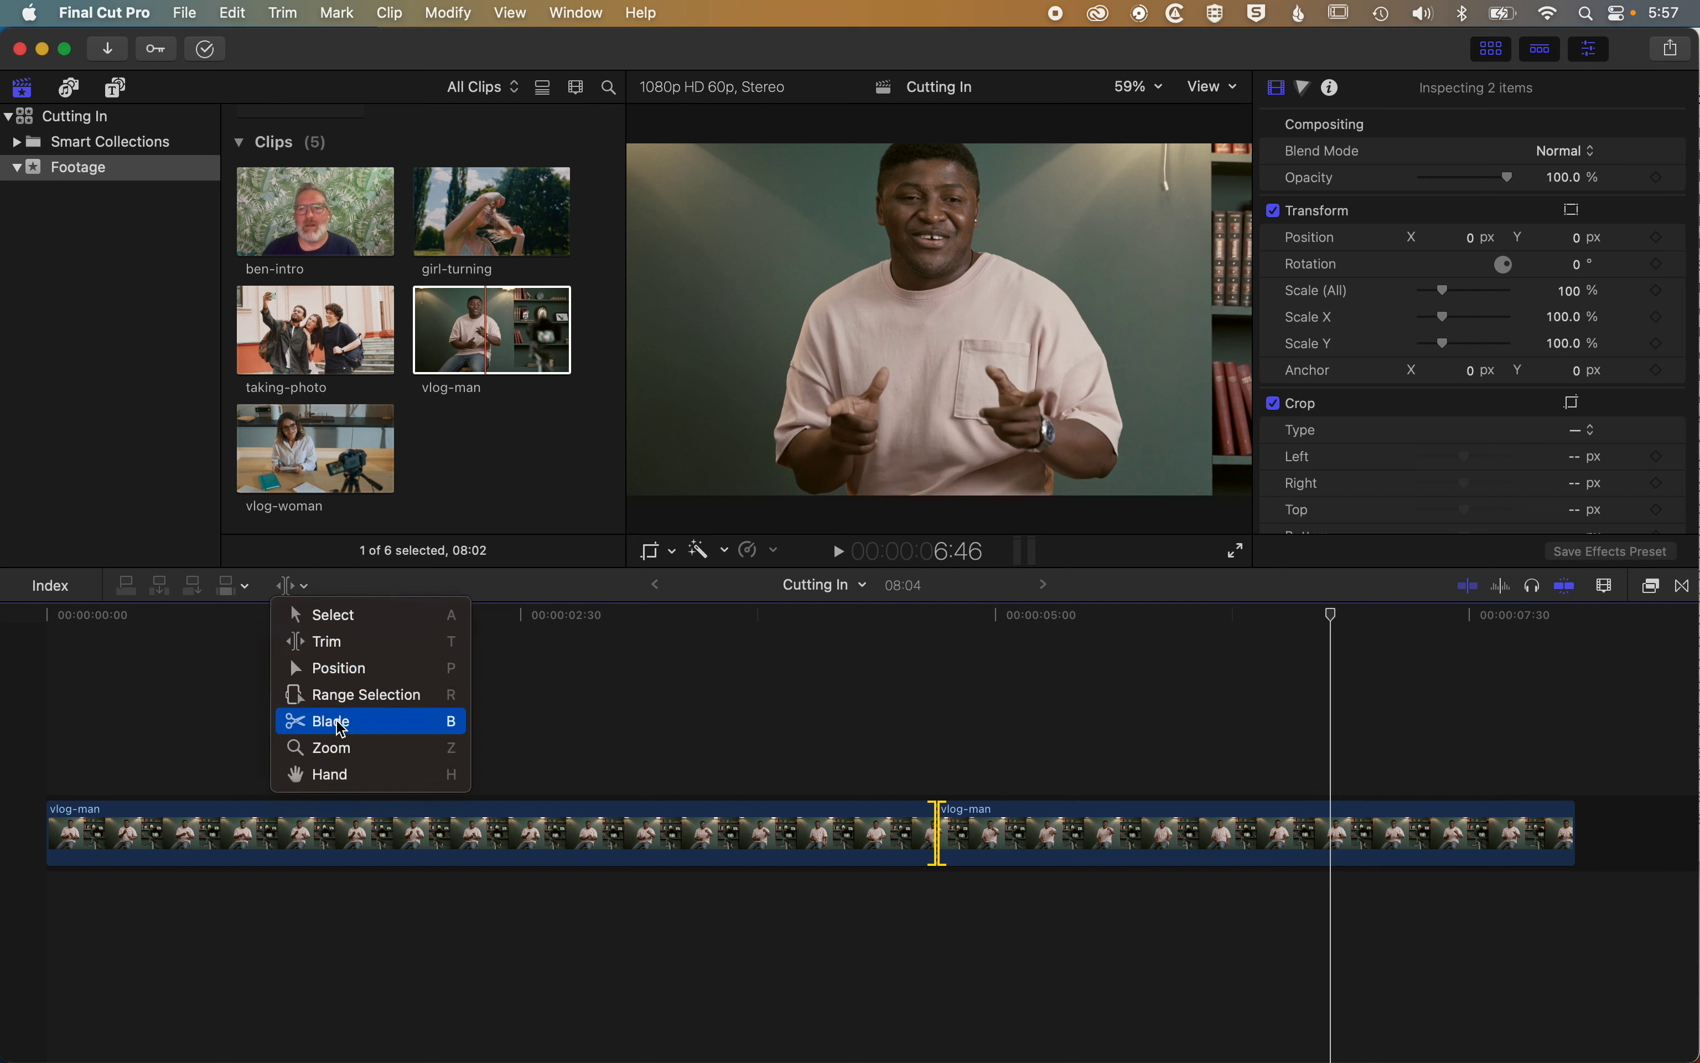
click(341, 615)
click(1327, 617)
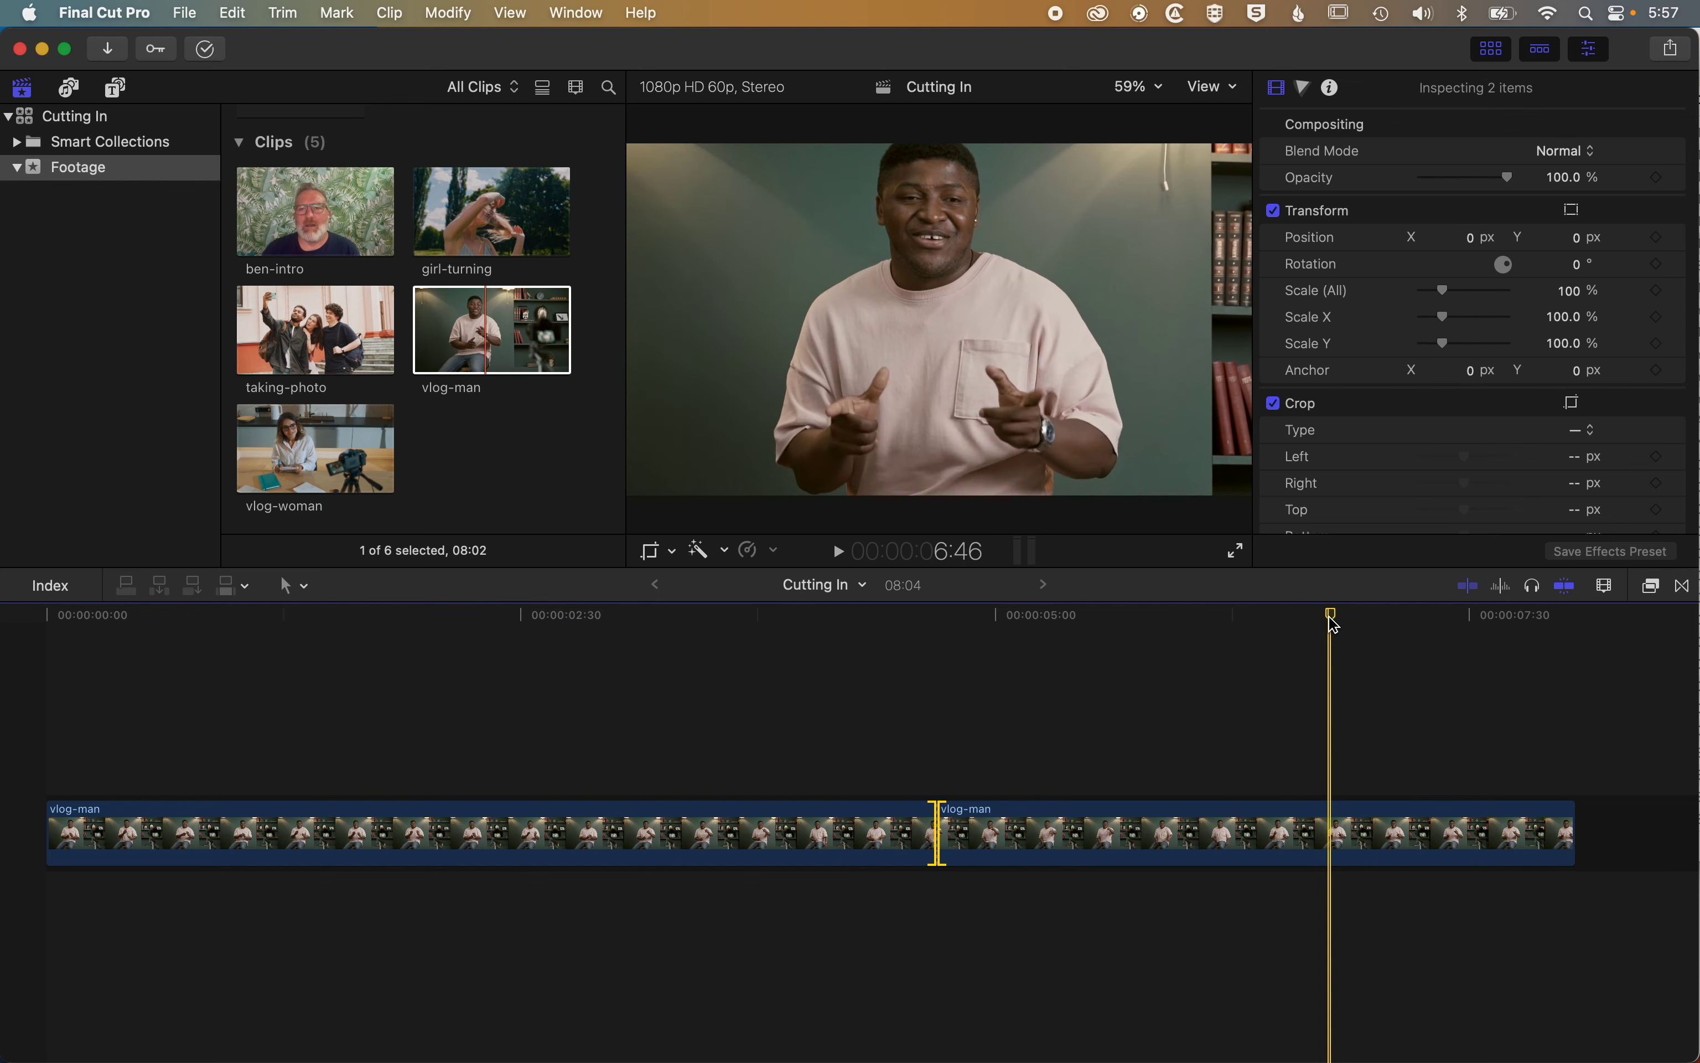
drag(1330, 620, 1344, 619)
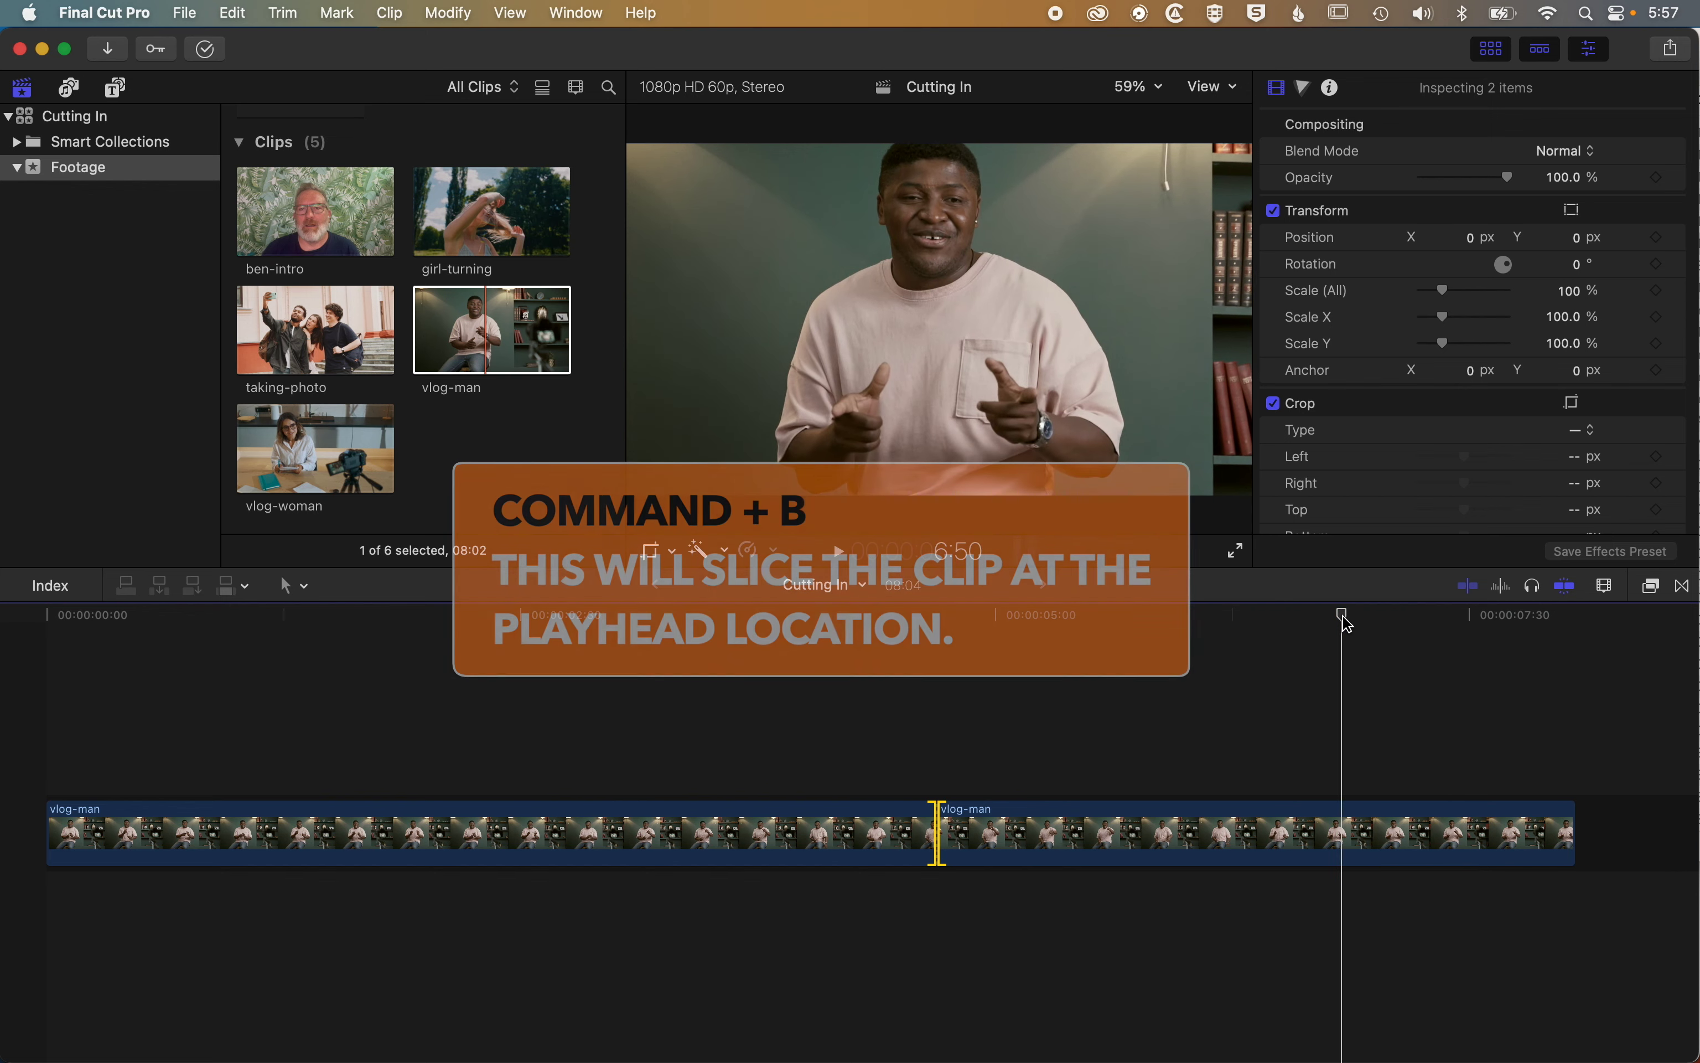
key(super+b)
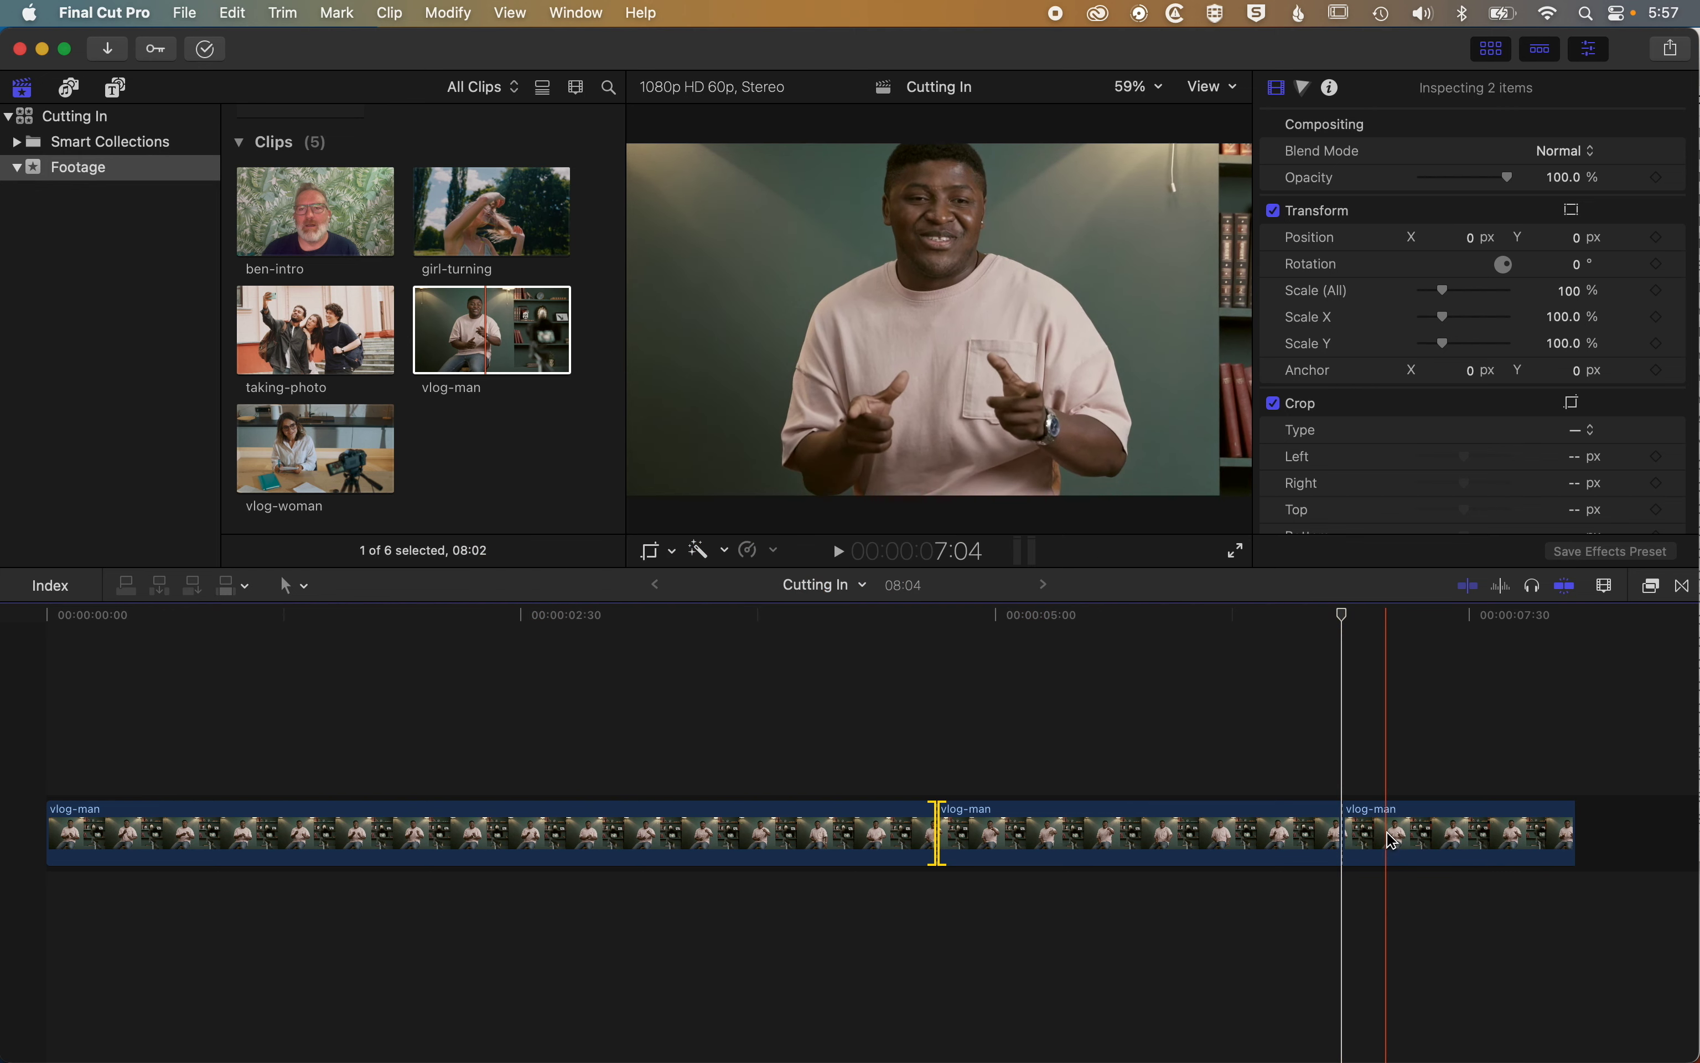
Reset the Crop parameter on the last vlog-man segment and play the sequence from about 00:00:03:34 to the end
click(1399, 831)
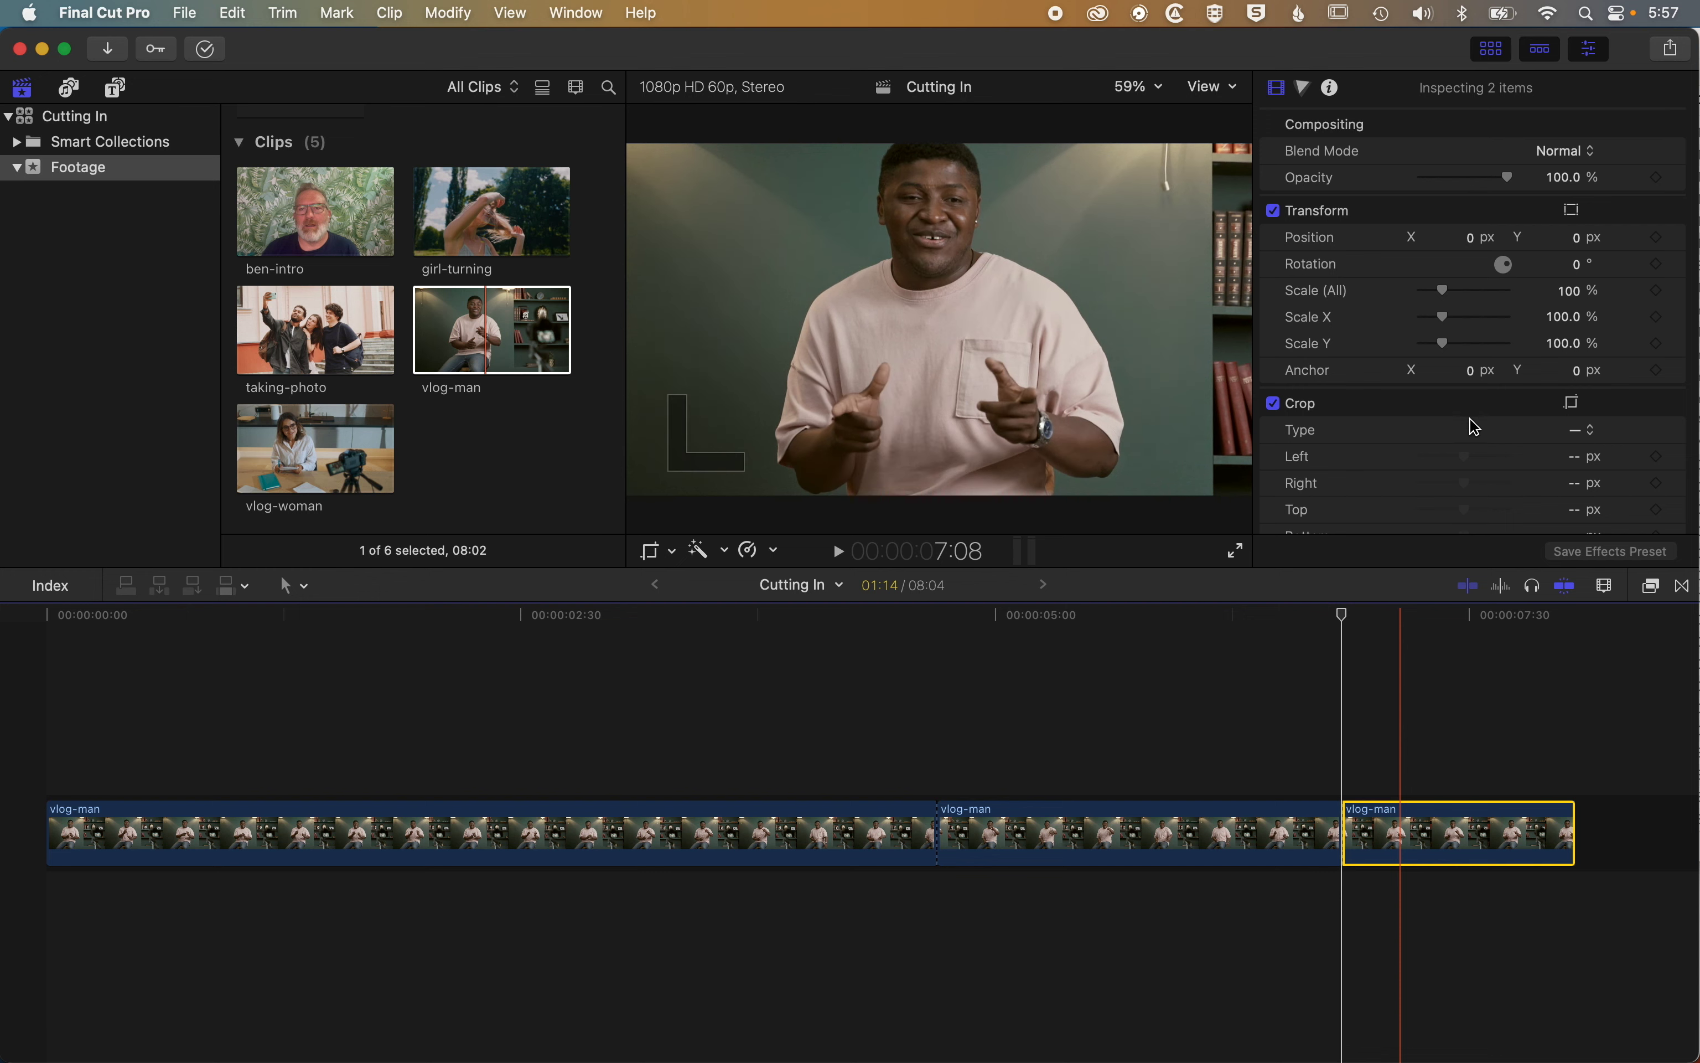
scroll(1536, 484, down, 4)
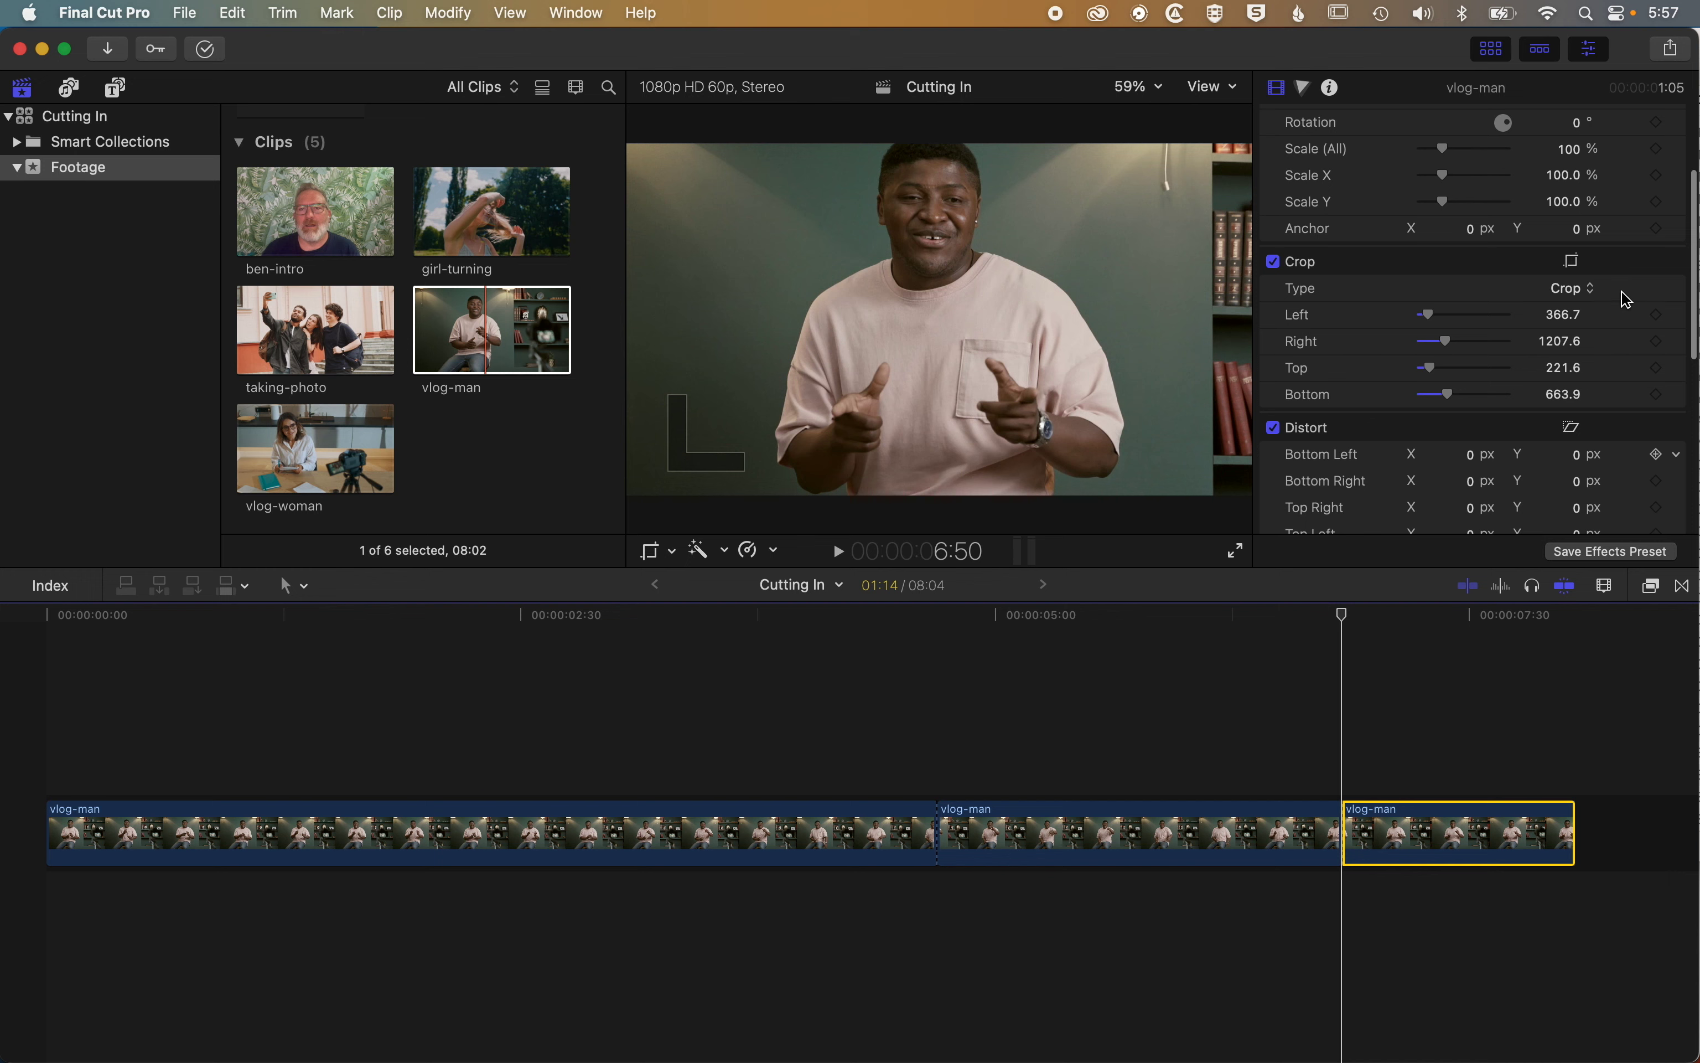
click(1679, 266)
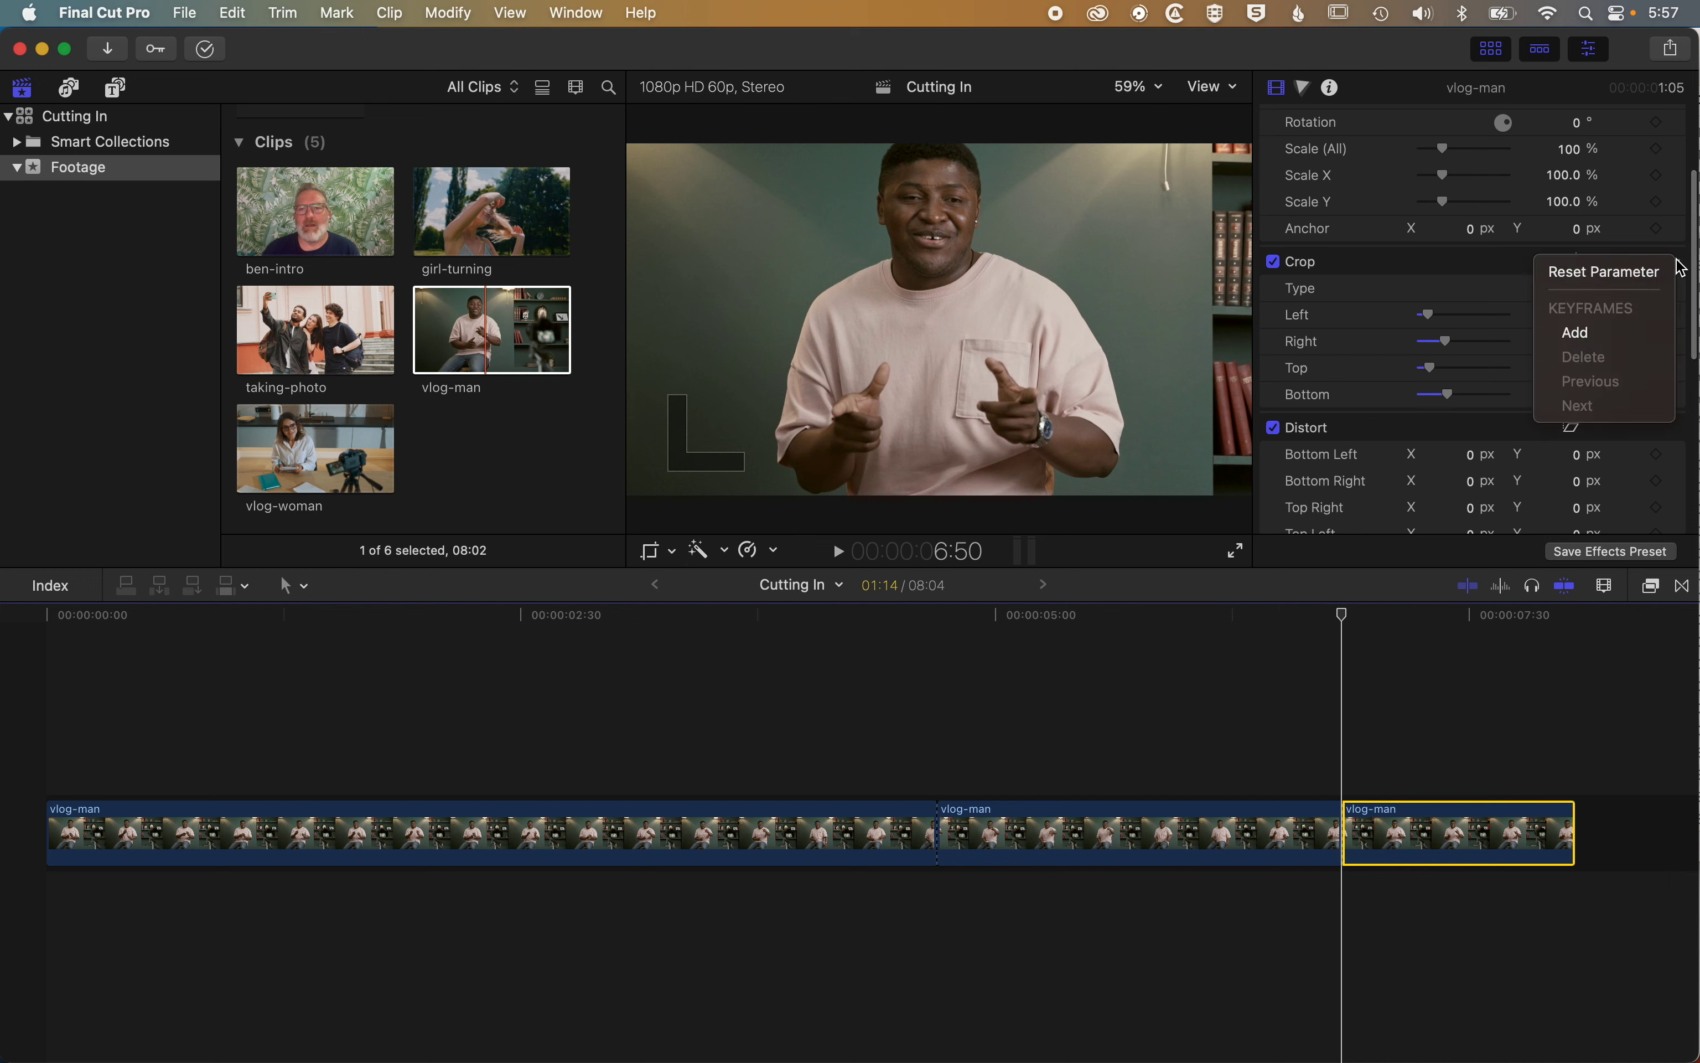
click(1650, 279)
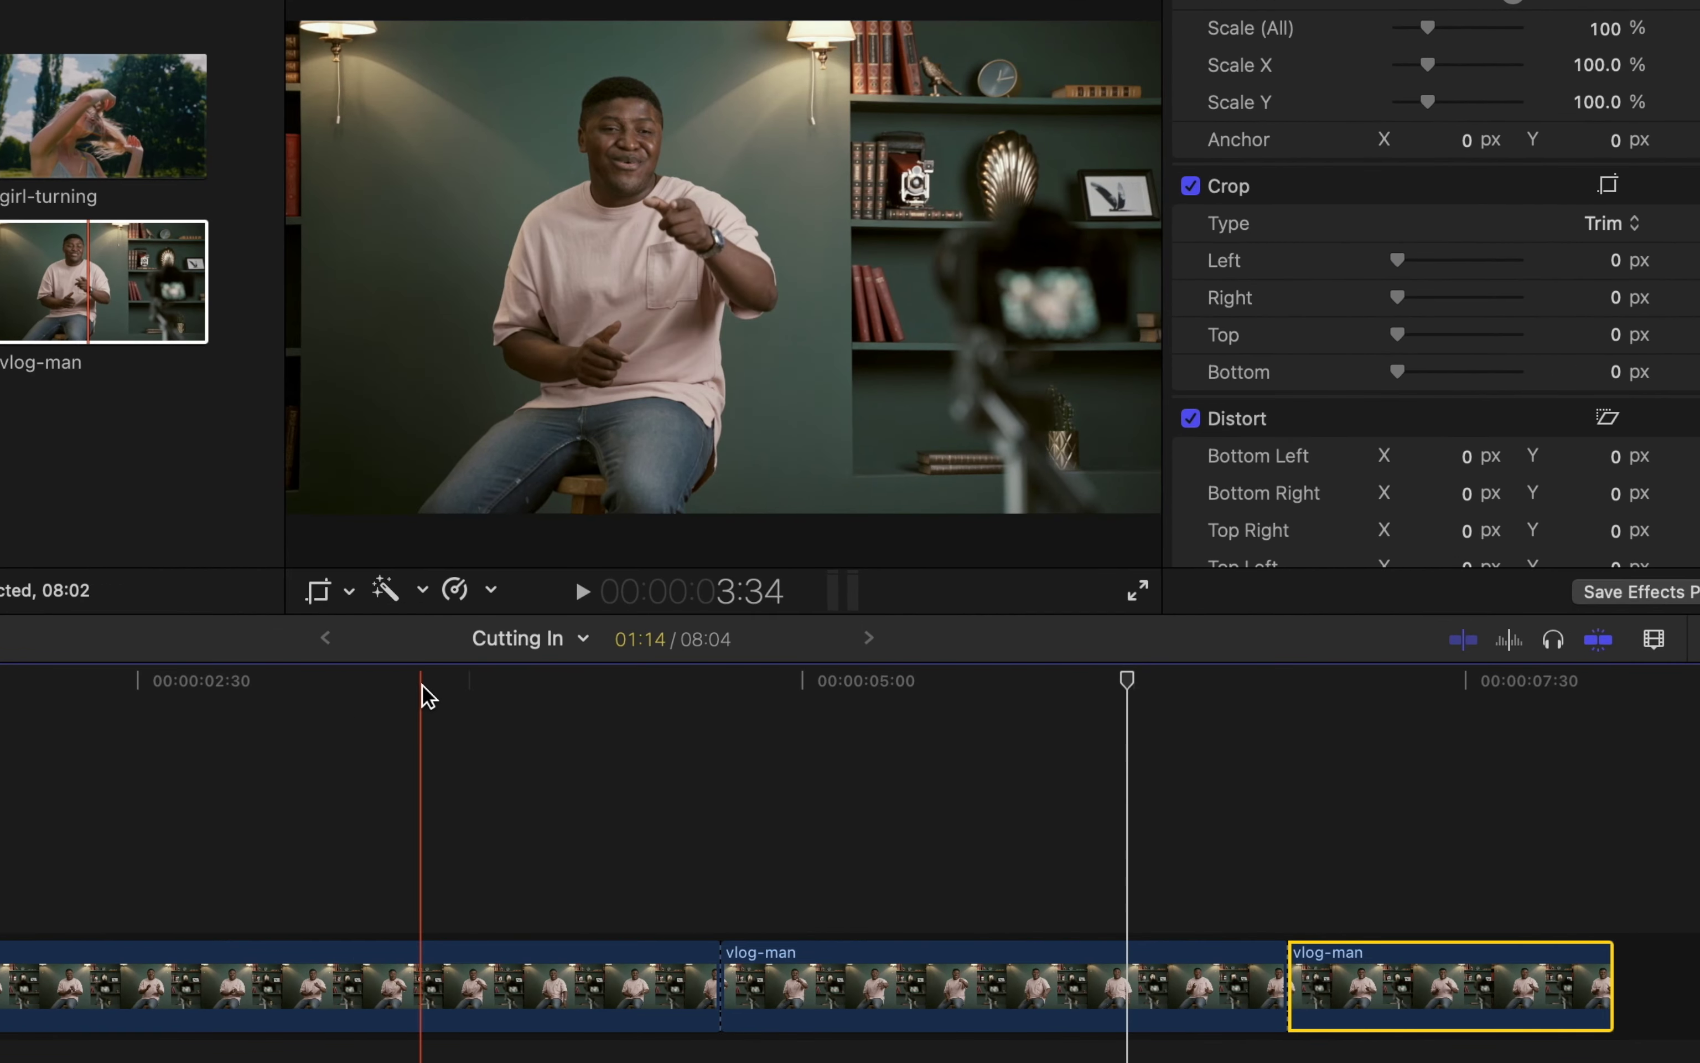
click(724, 617)
key(space)
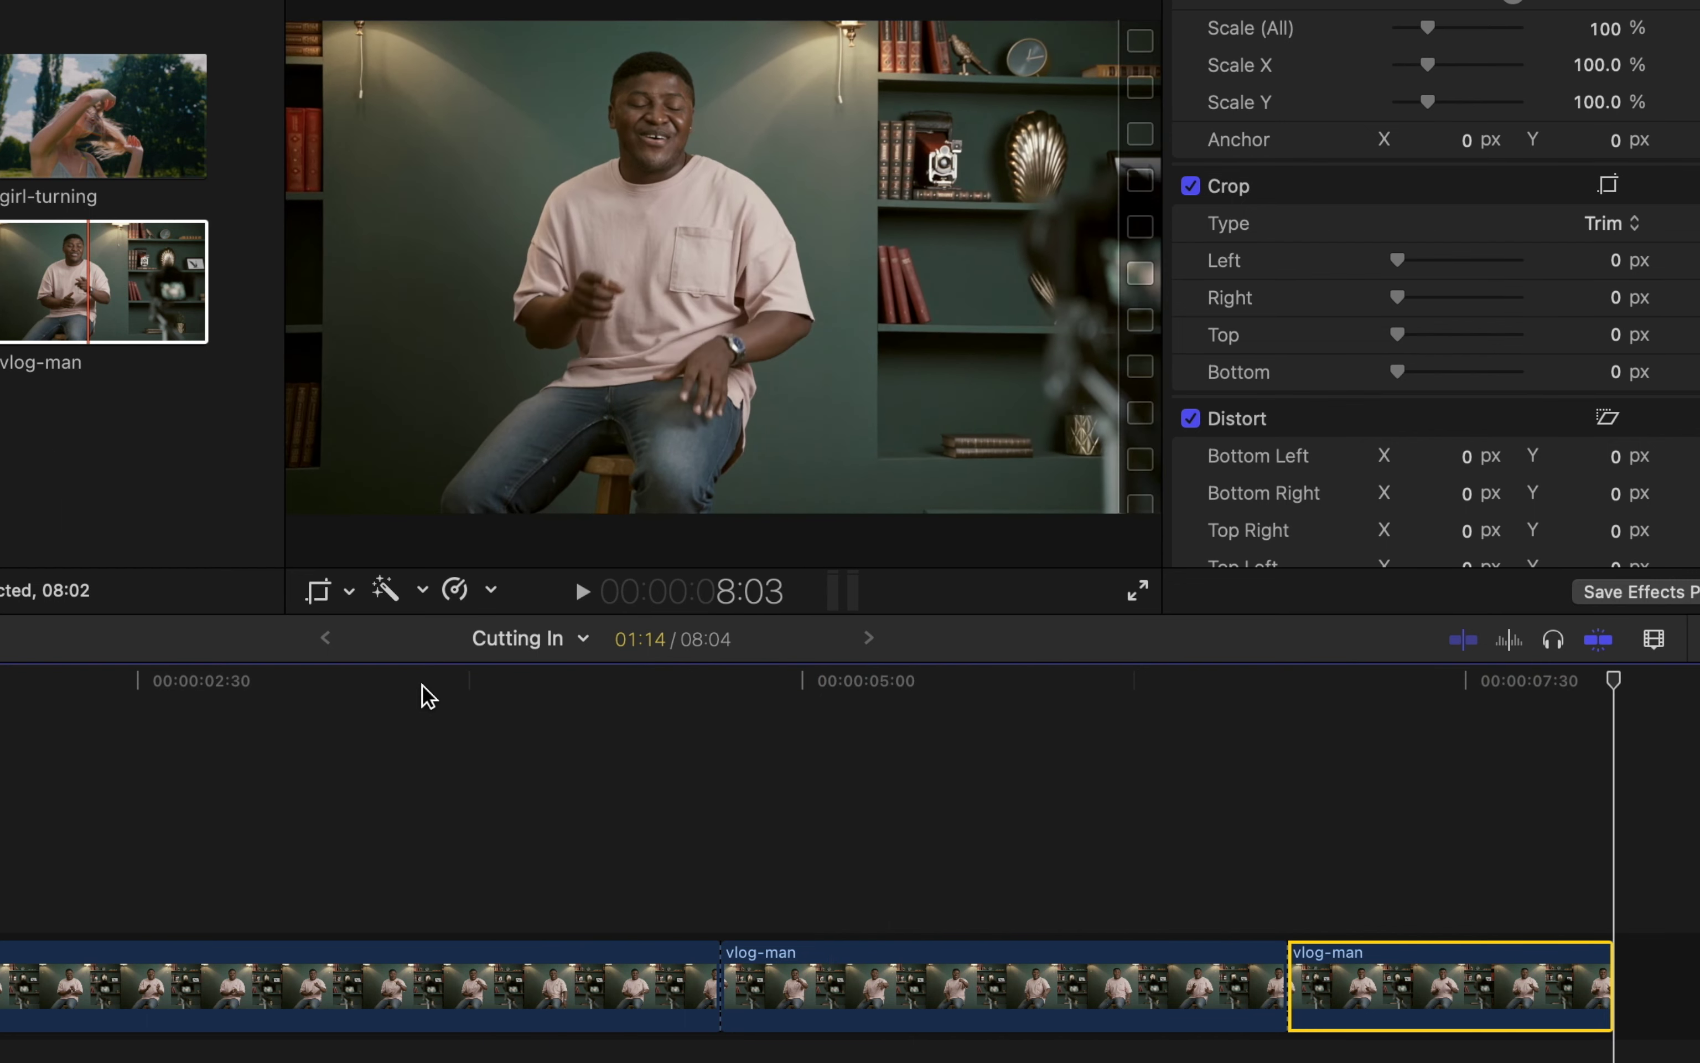
Replace the vlog-man segments in the timeline with the ben-intro clip and fit the whole sequence in the timeline view
drag(636, 840, 1345, 1061)
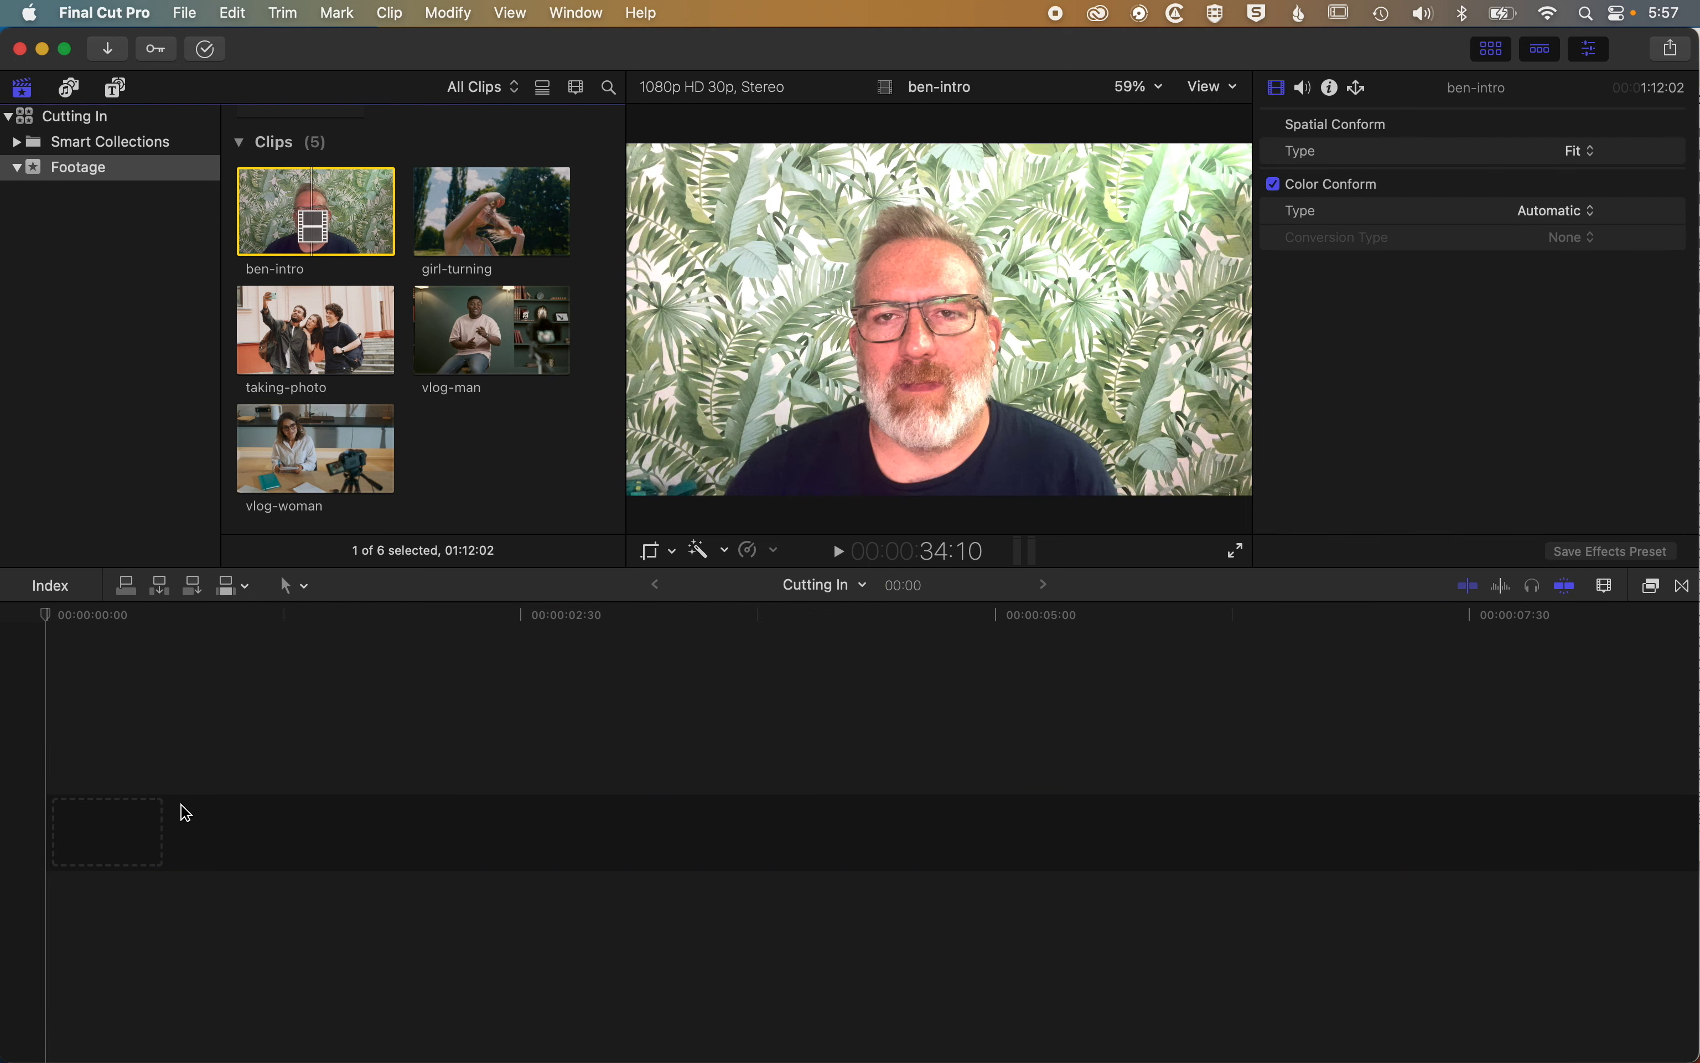
drag(156, 846, 151, 843)
click(95, 843)
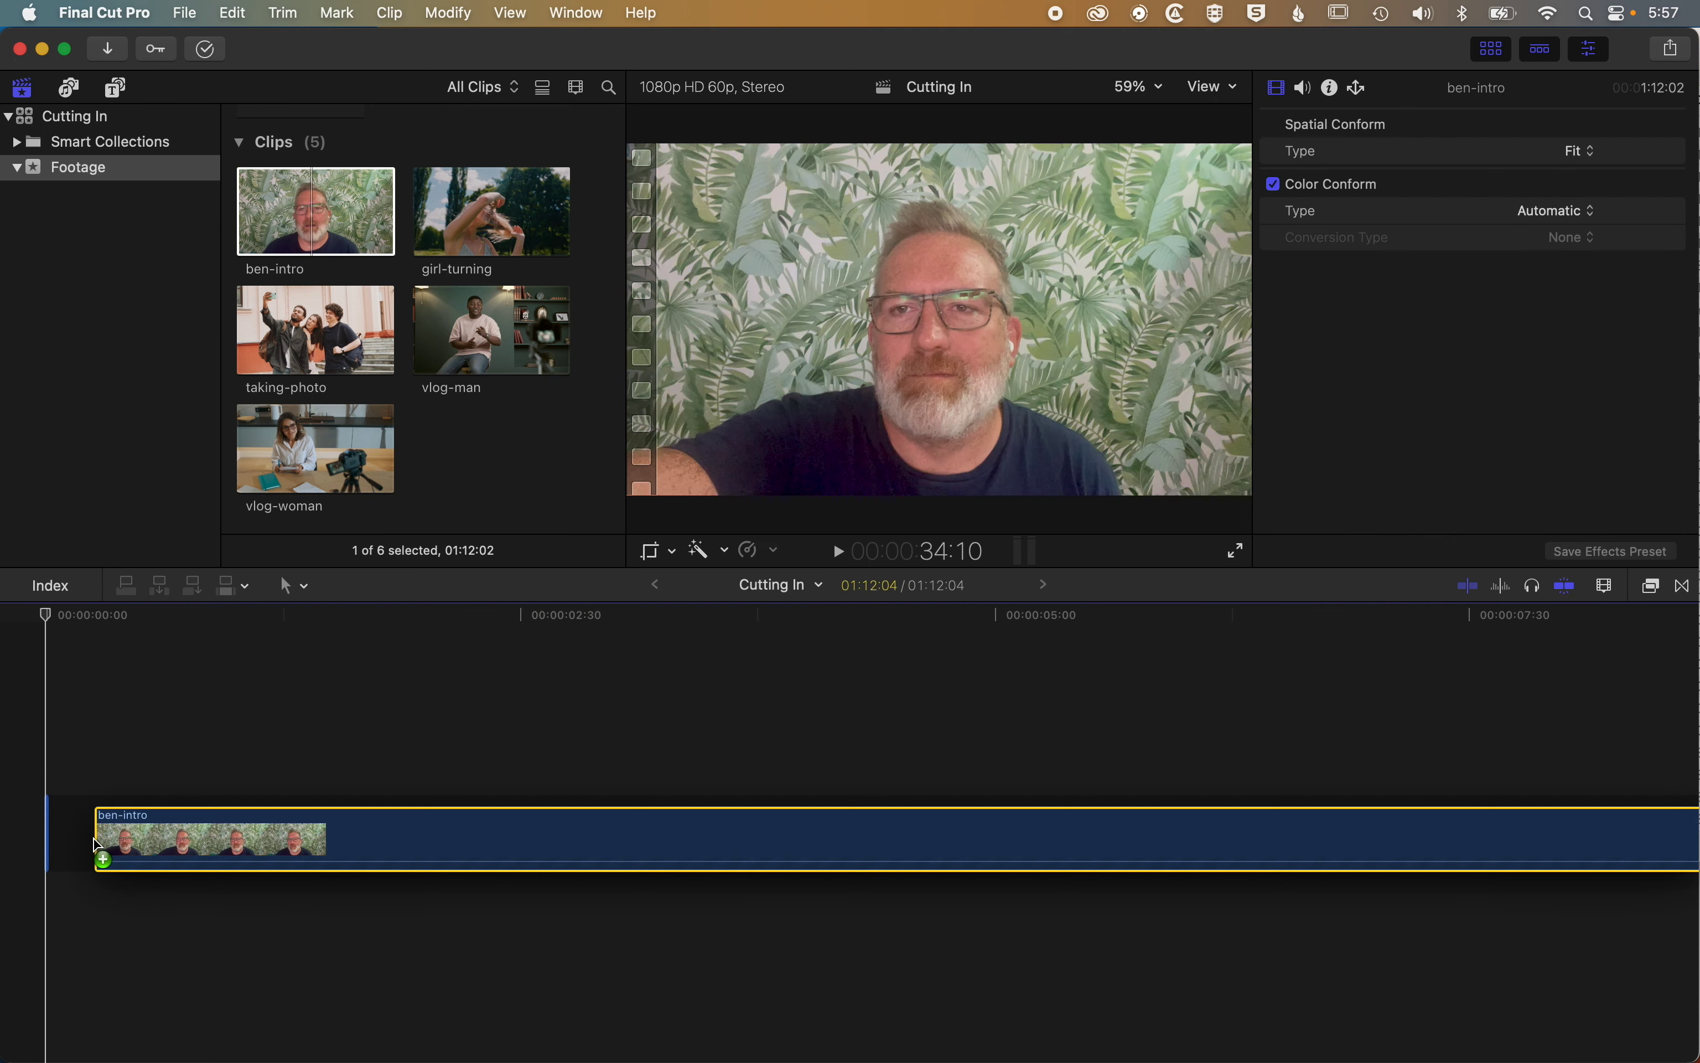
click(240, 781)
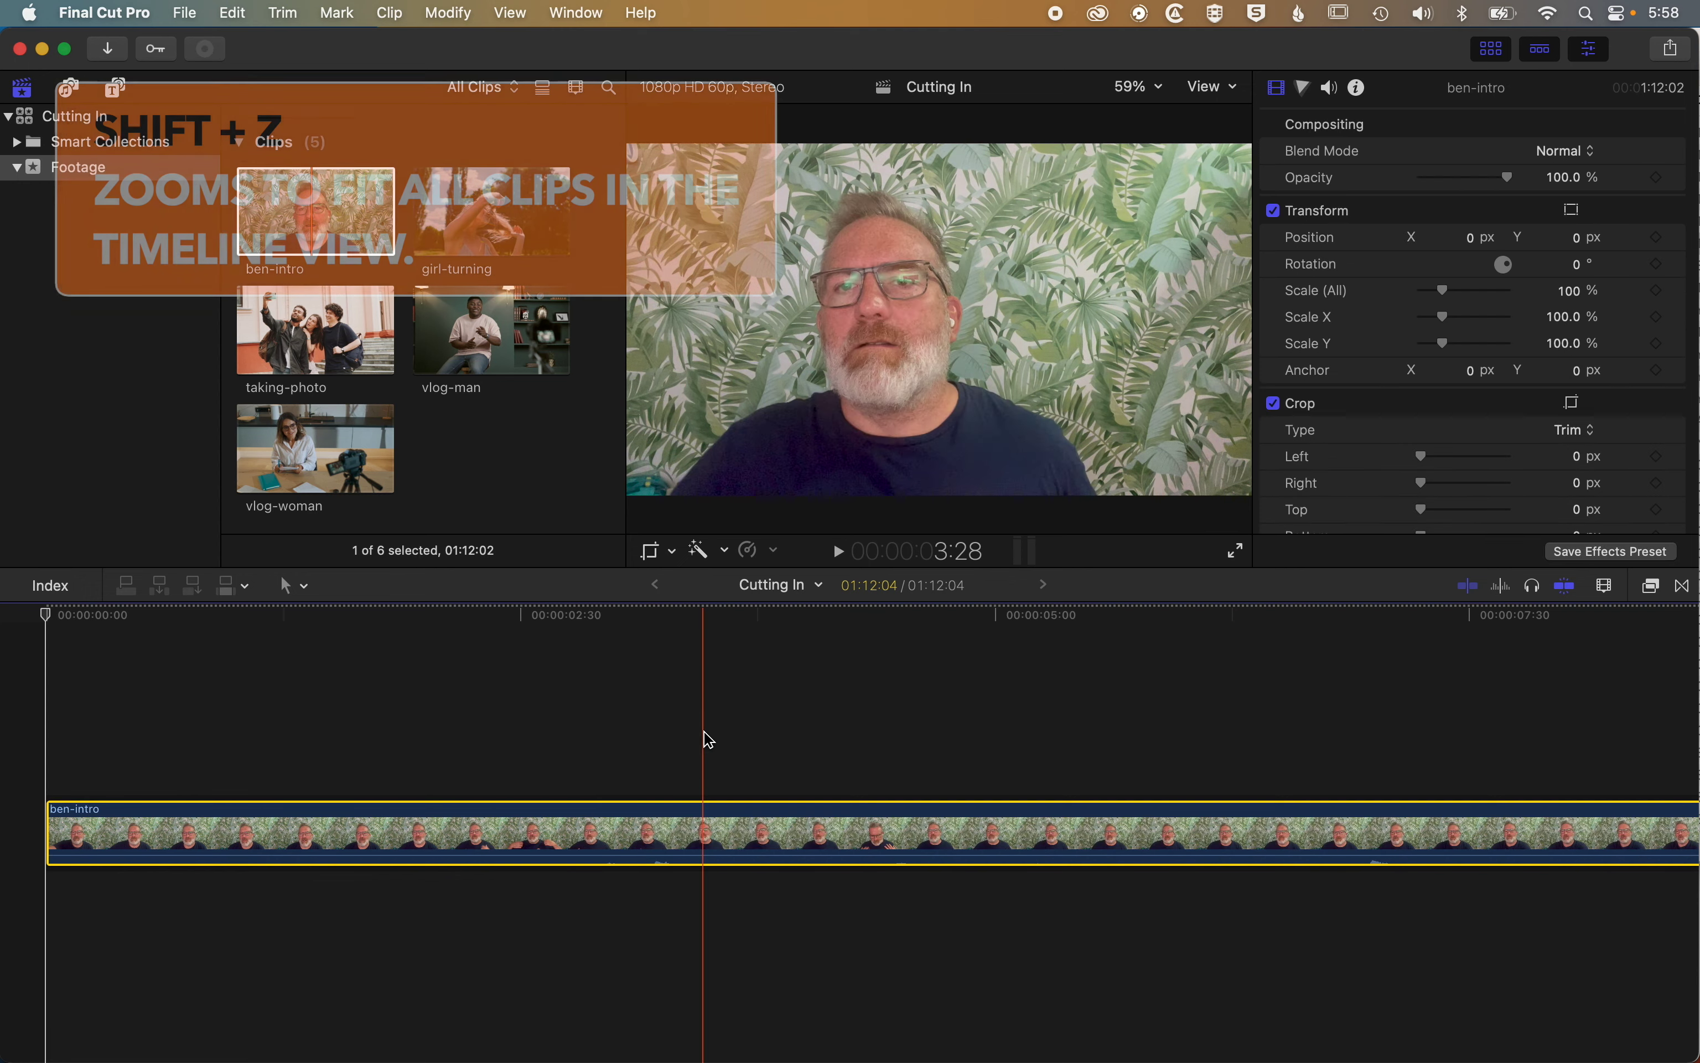
key(shift+z)
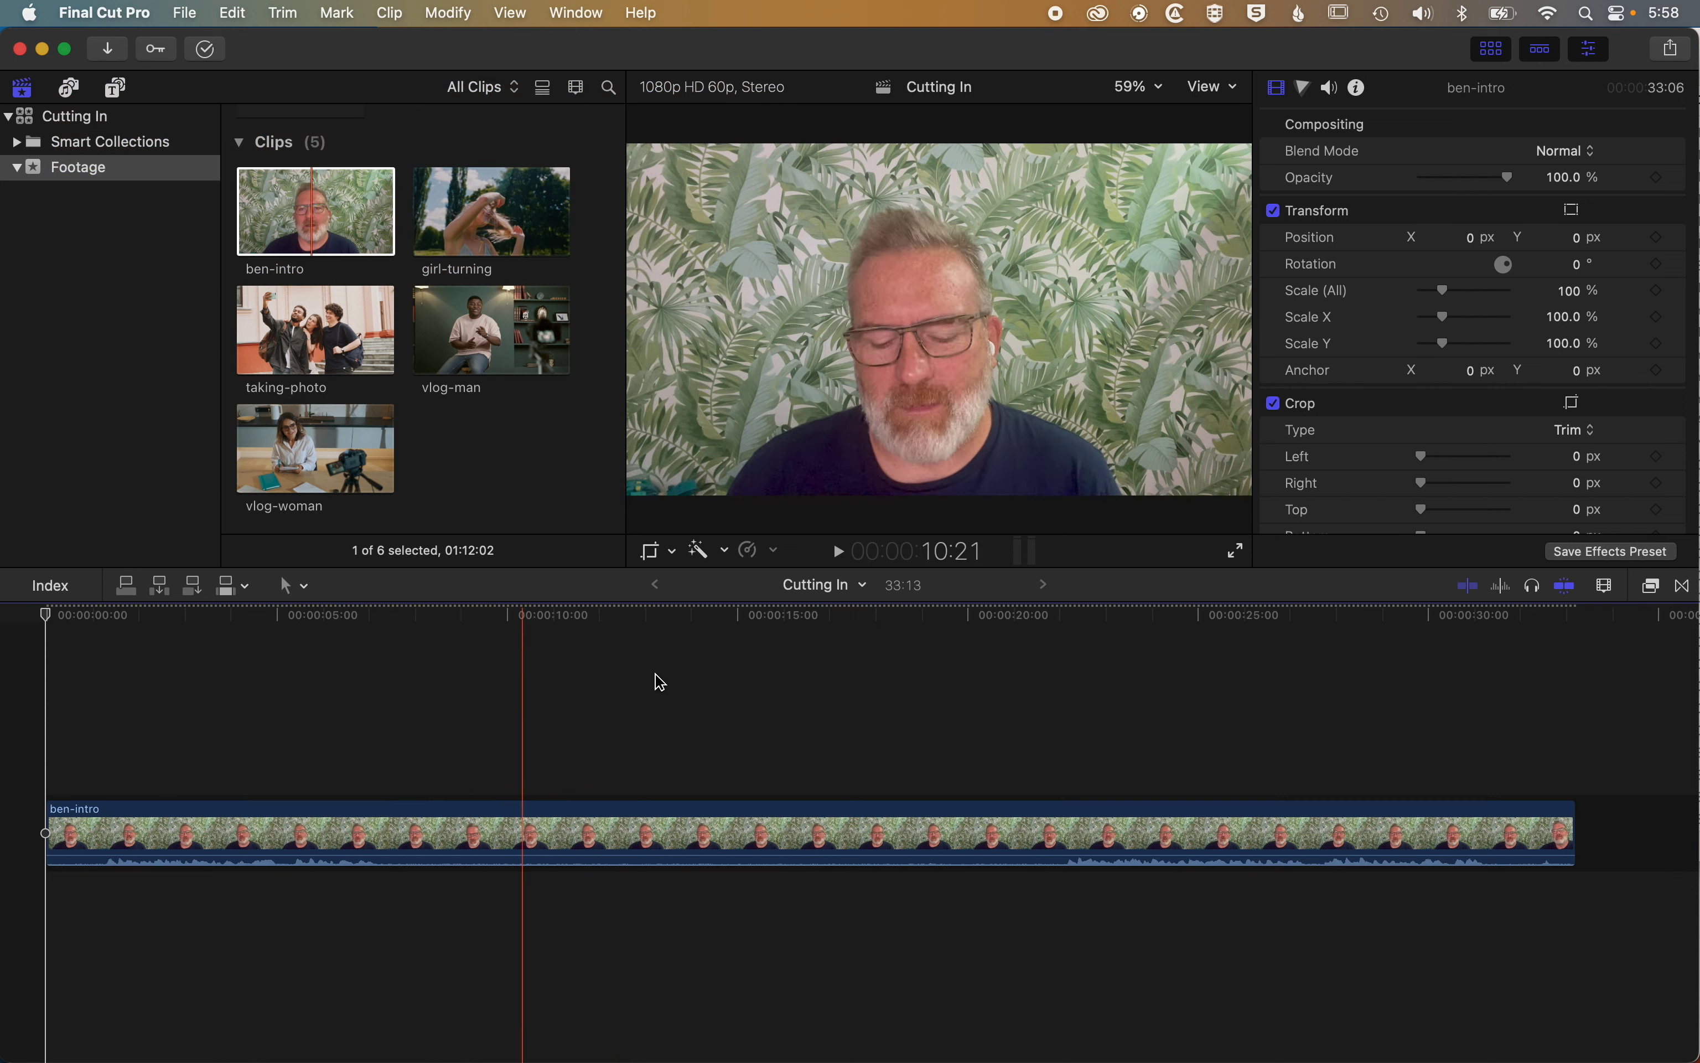
Place the playhead at 00:00:01:13 near the start of the ben-intro clip and increase the timeline's track height
drag(660, 682, 286, 701)
drag(156, 617, 105, 624)
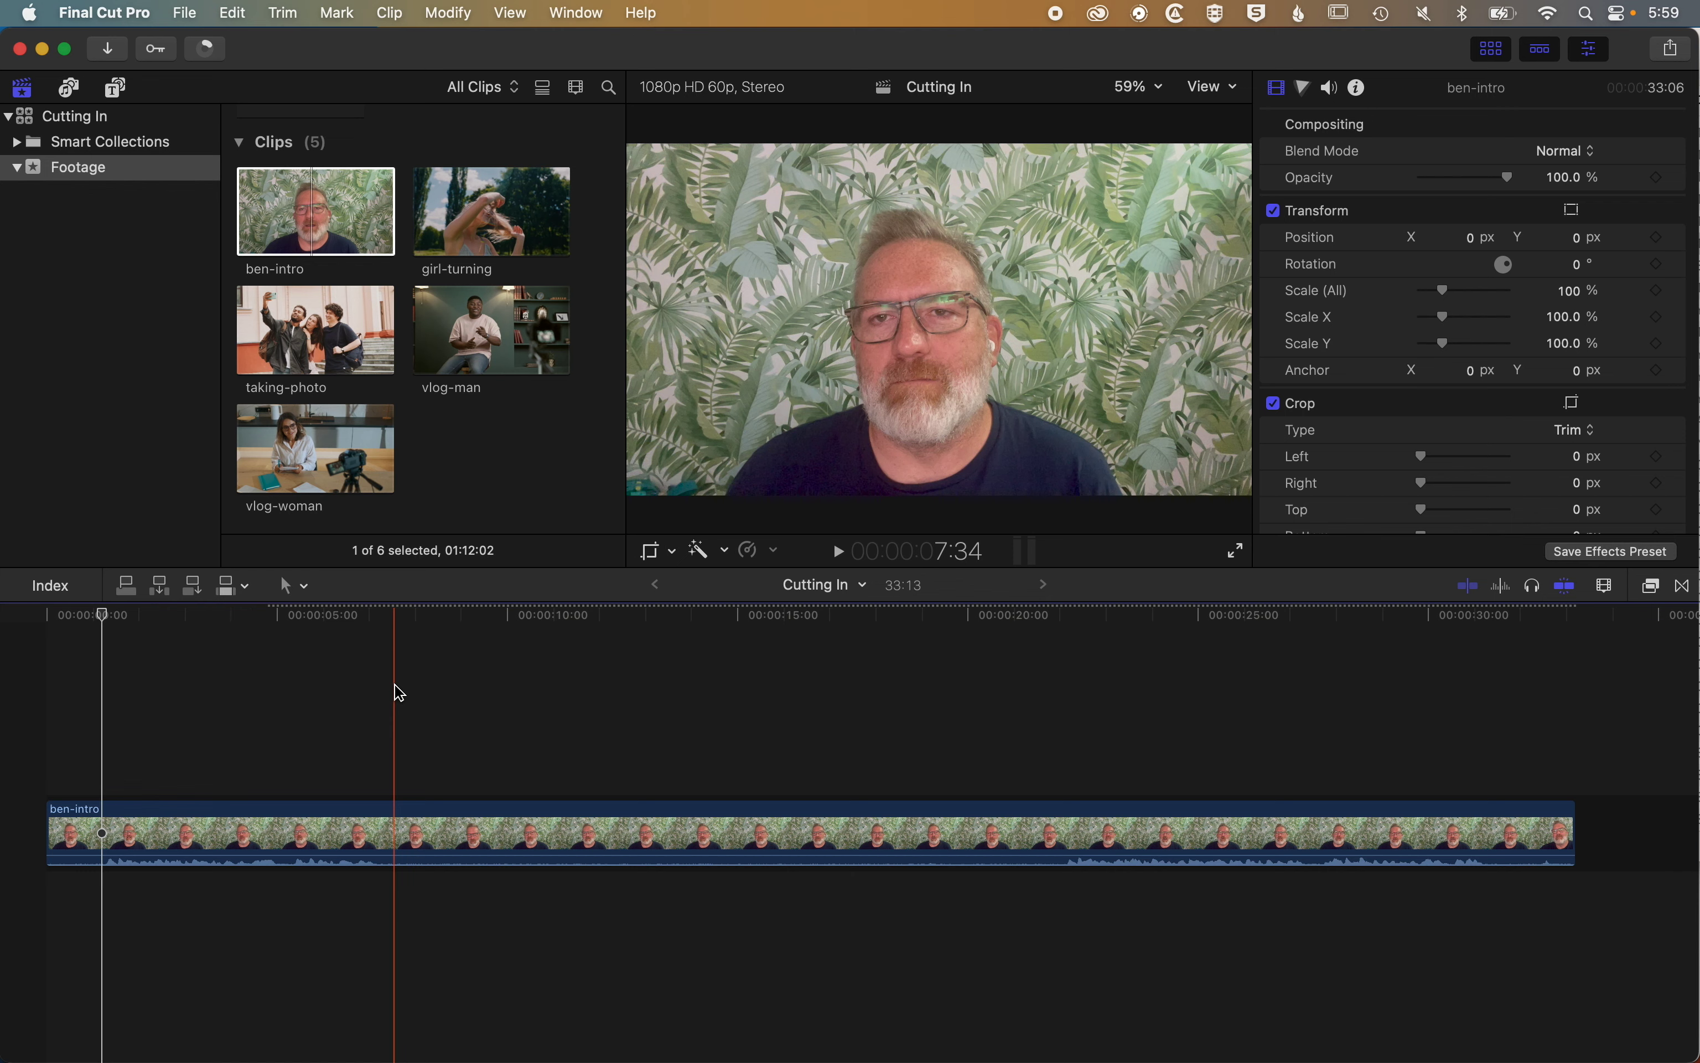
key(super+shift+equal)
key(super+shift+equal)
key(super+shift+equal)
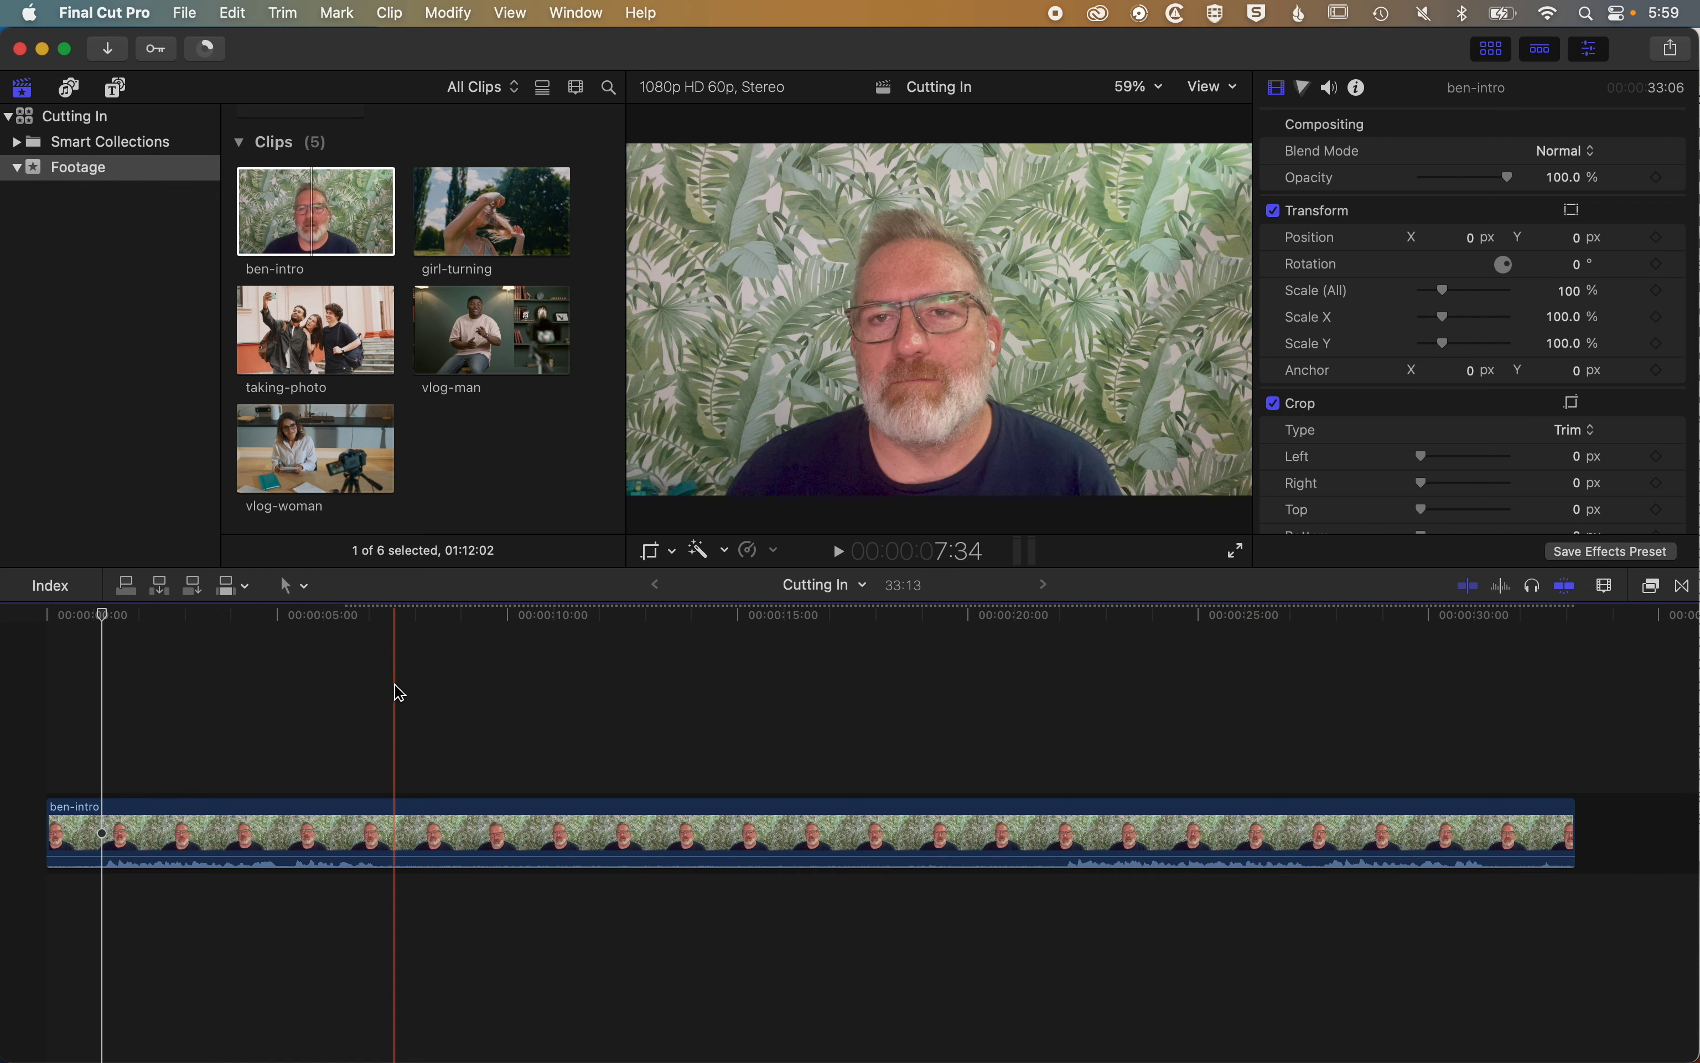
key(super+shift+equal)
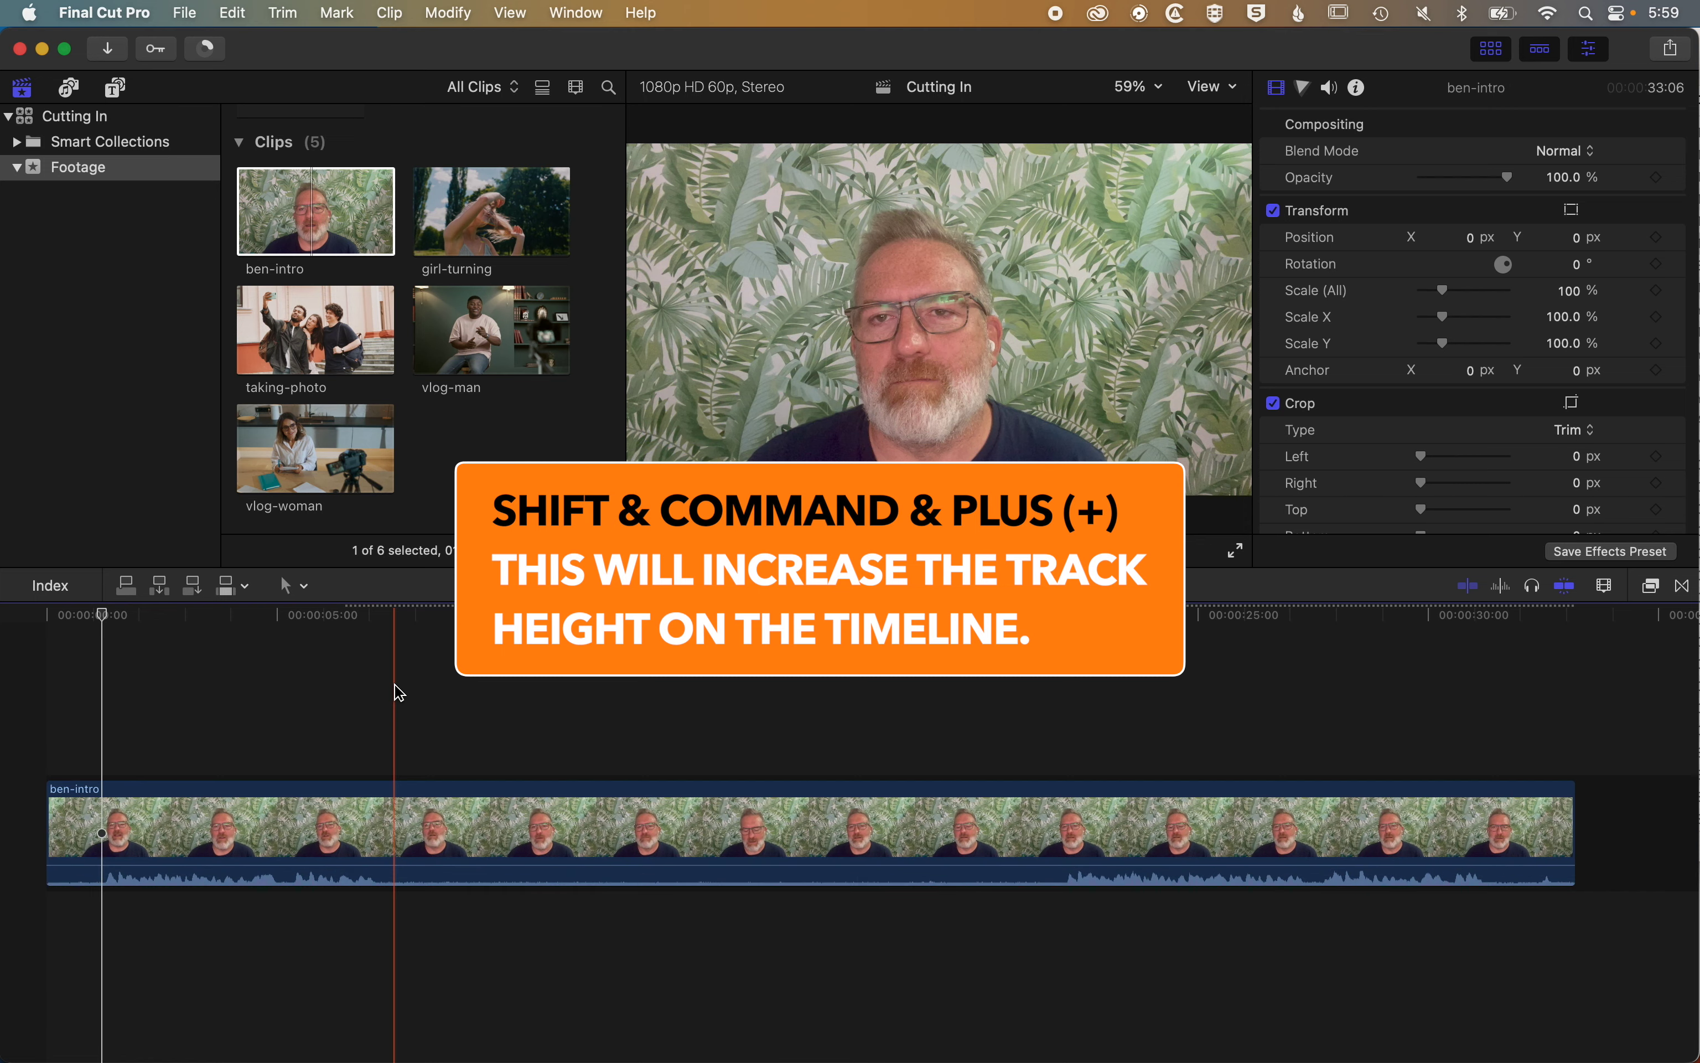
Enable the Noise Removal and Loudness audio enhancements for the ben-intro clip
click(431, 803)
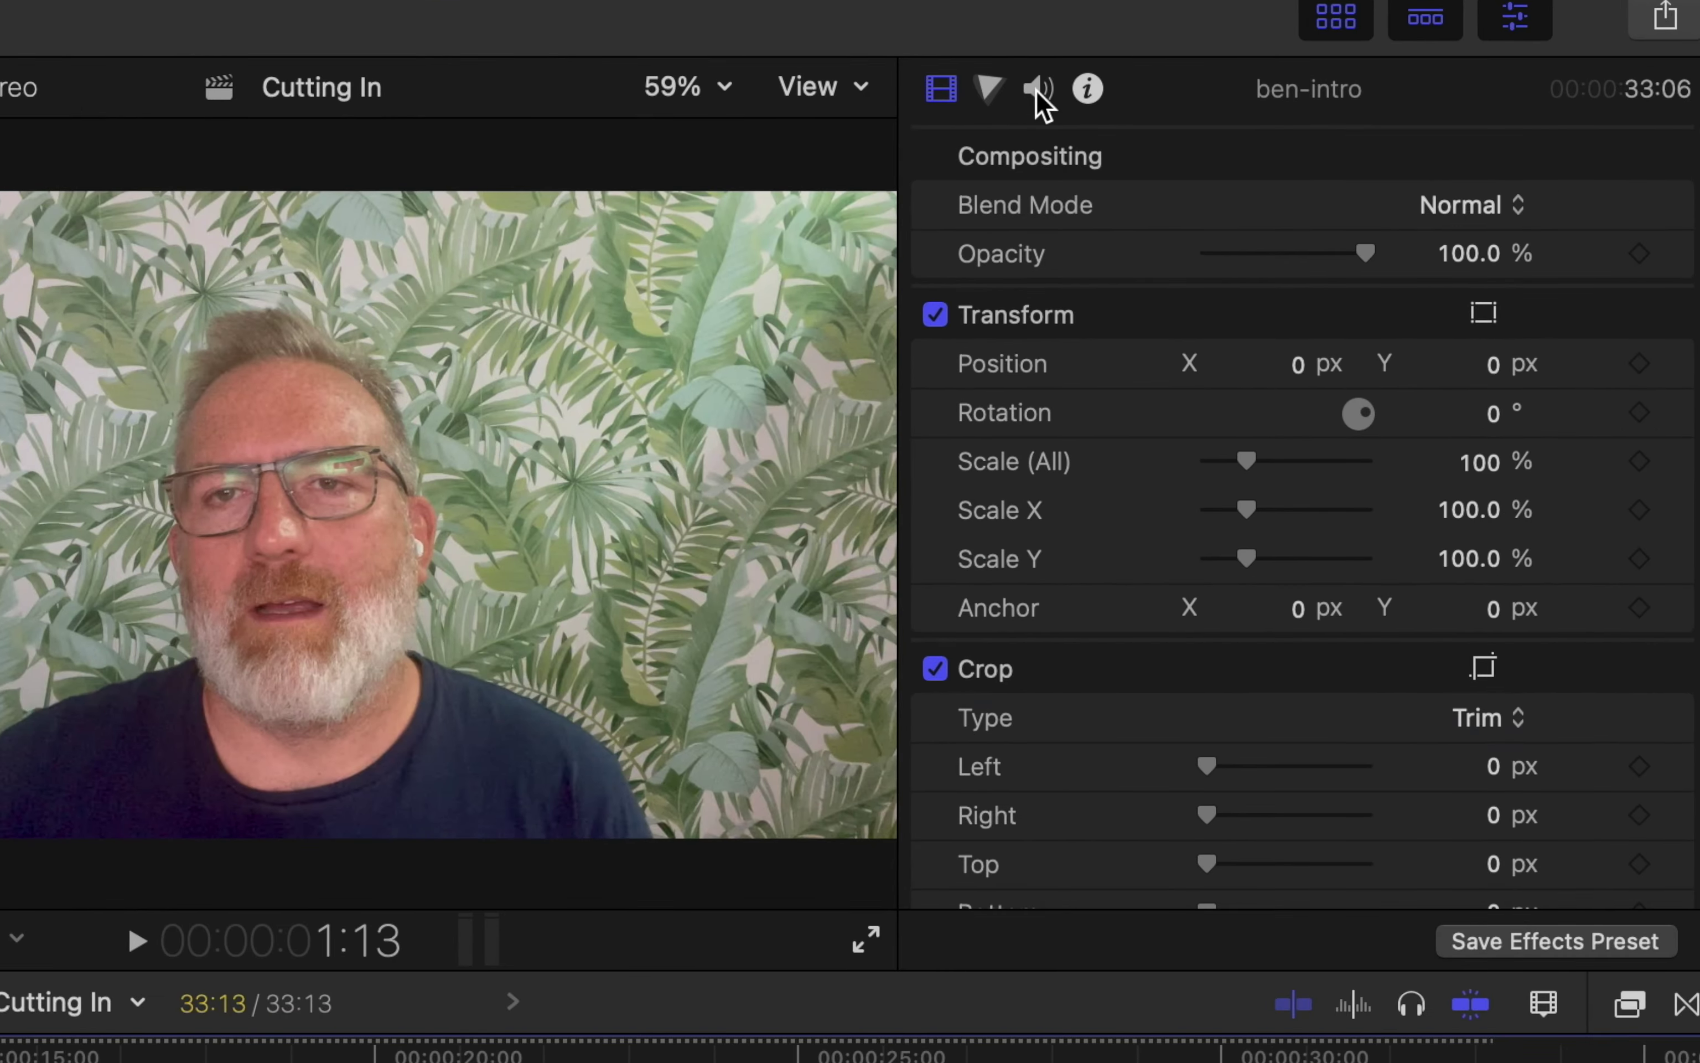
click(1330, 90)
scroll(1380, 206, down, 3)
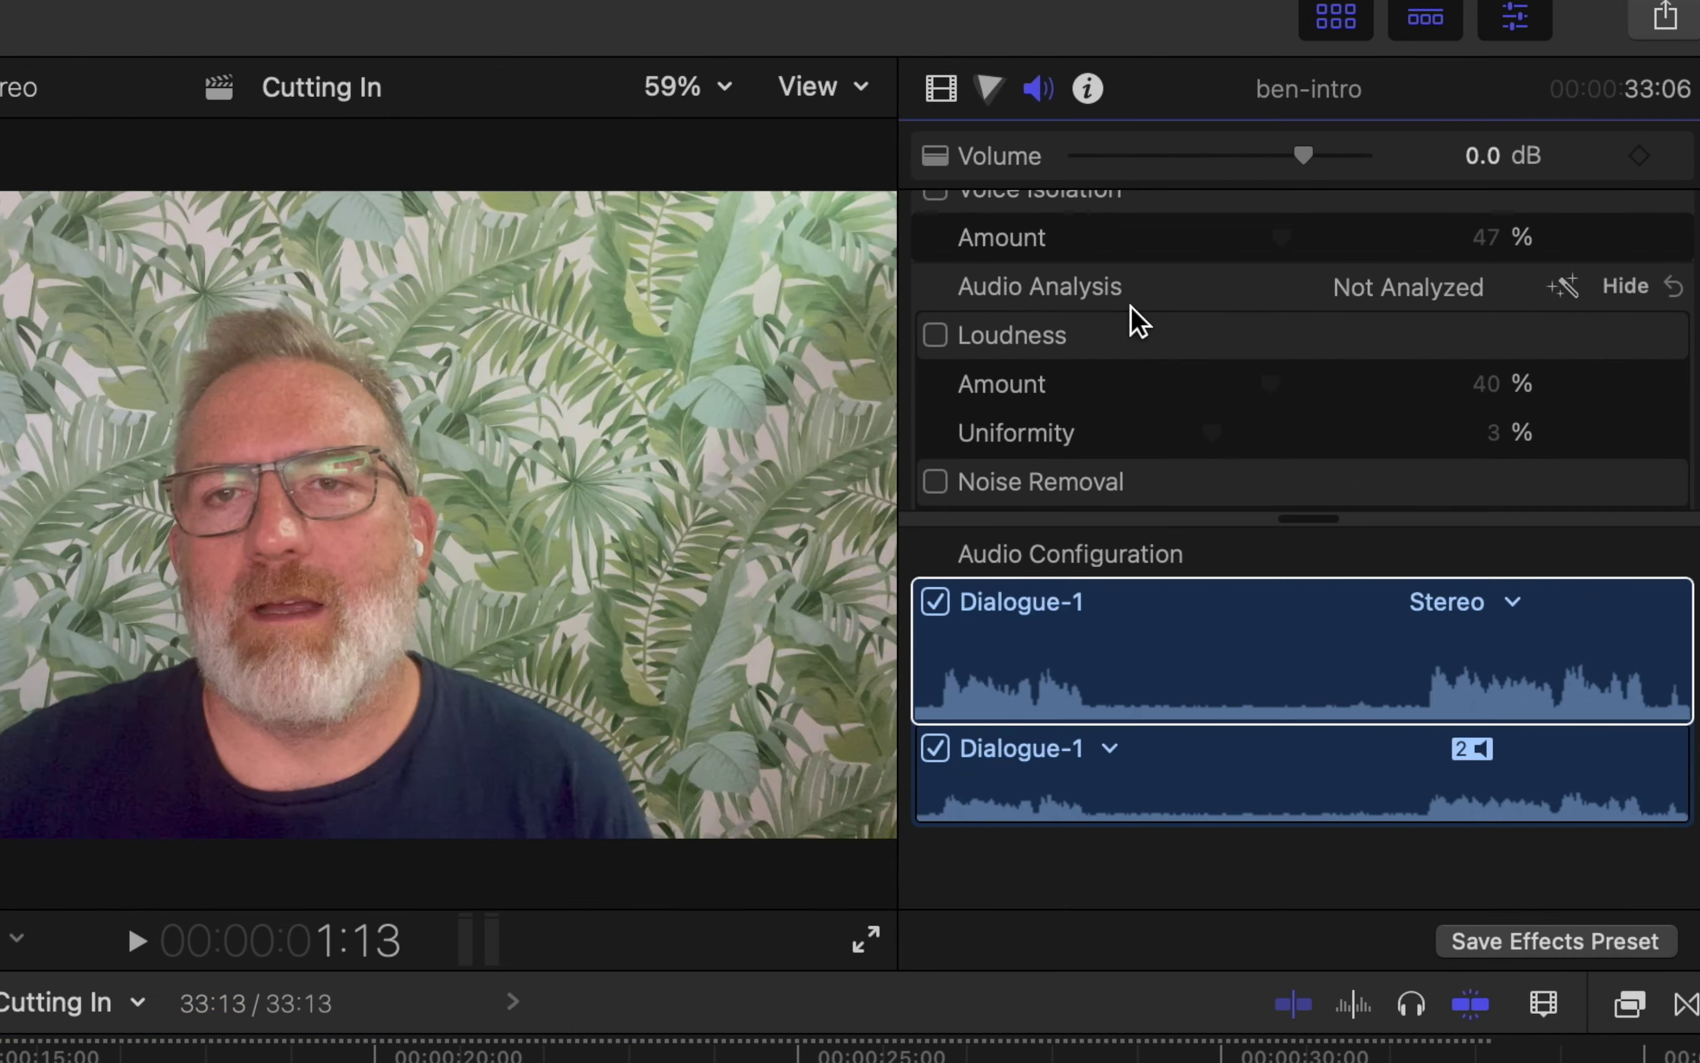
scroll(1132, 308, down, 1)
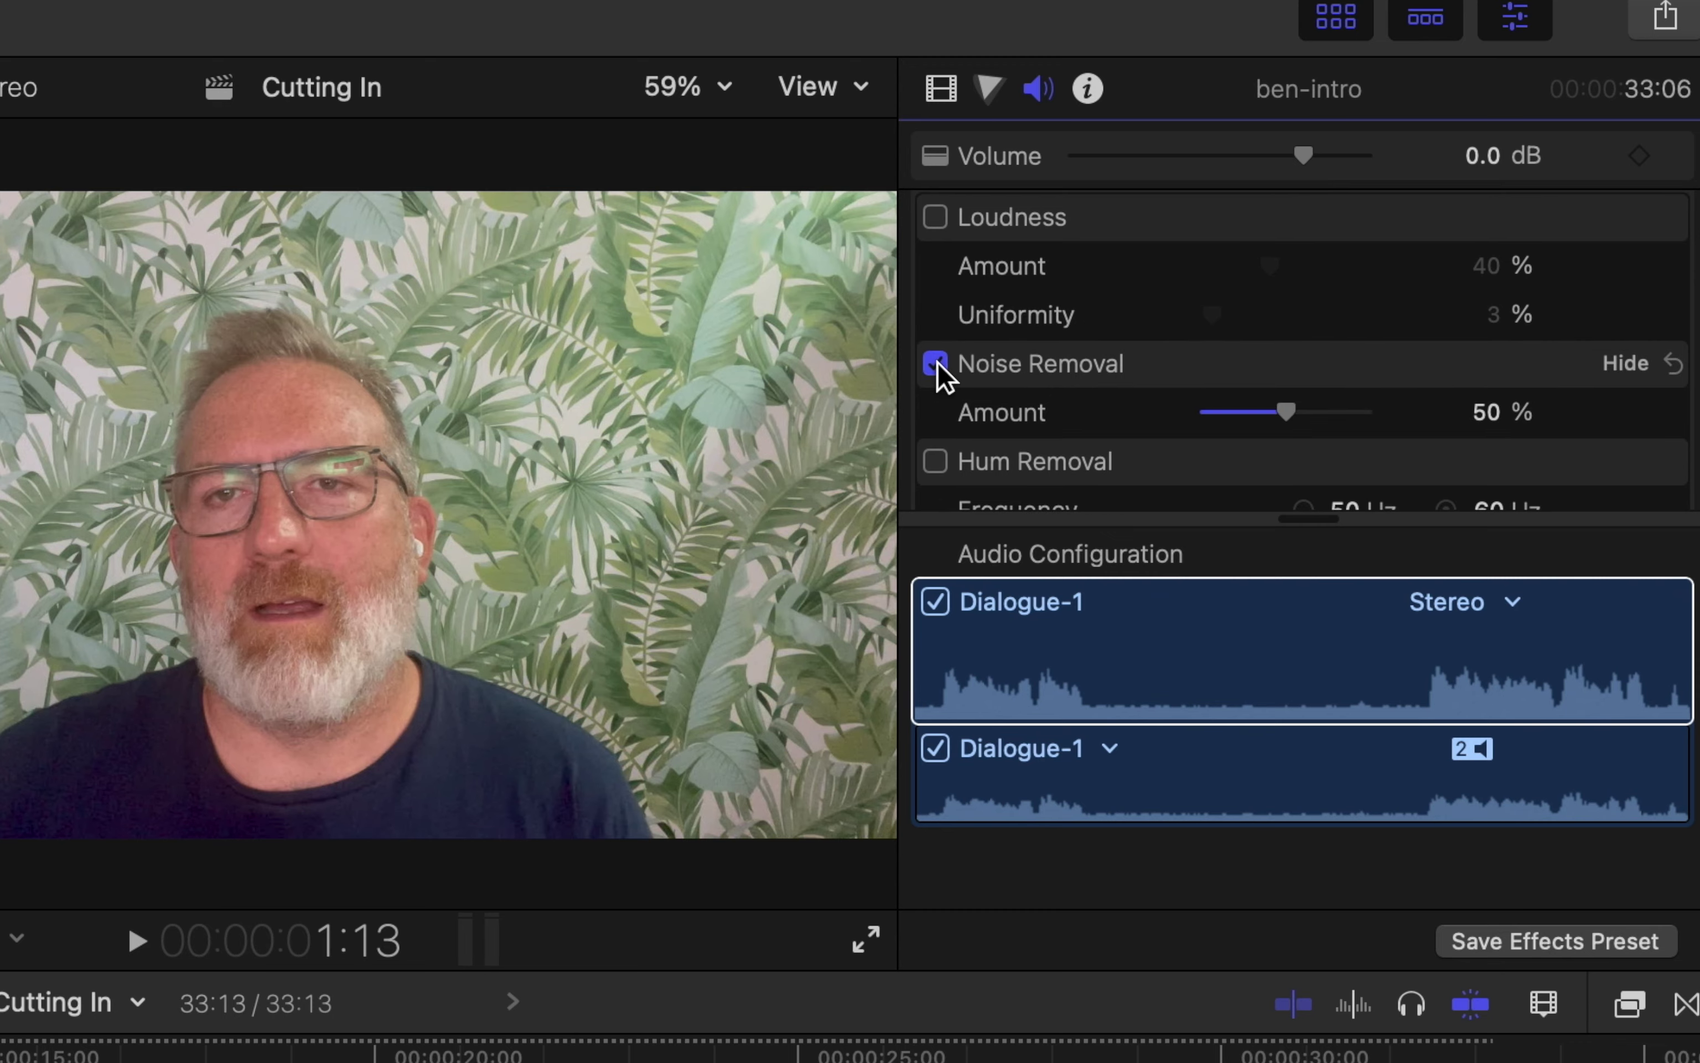
click(935, 217)
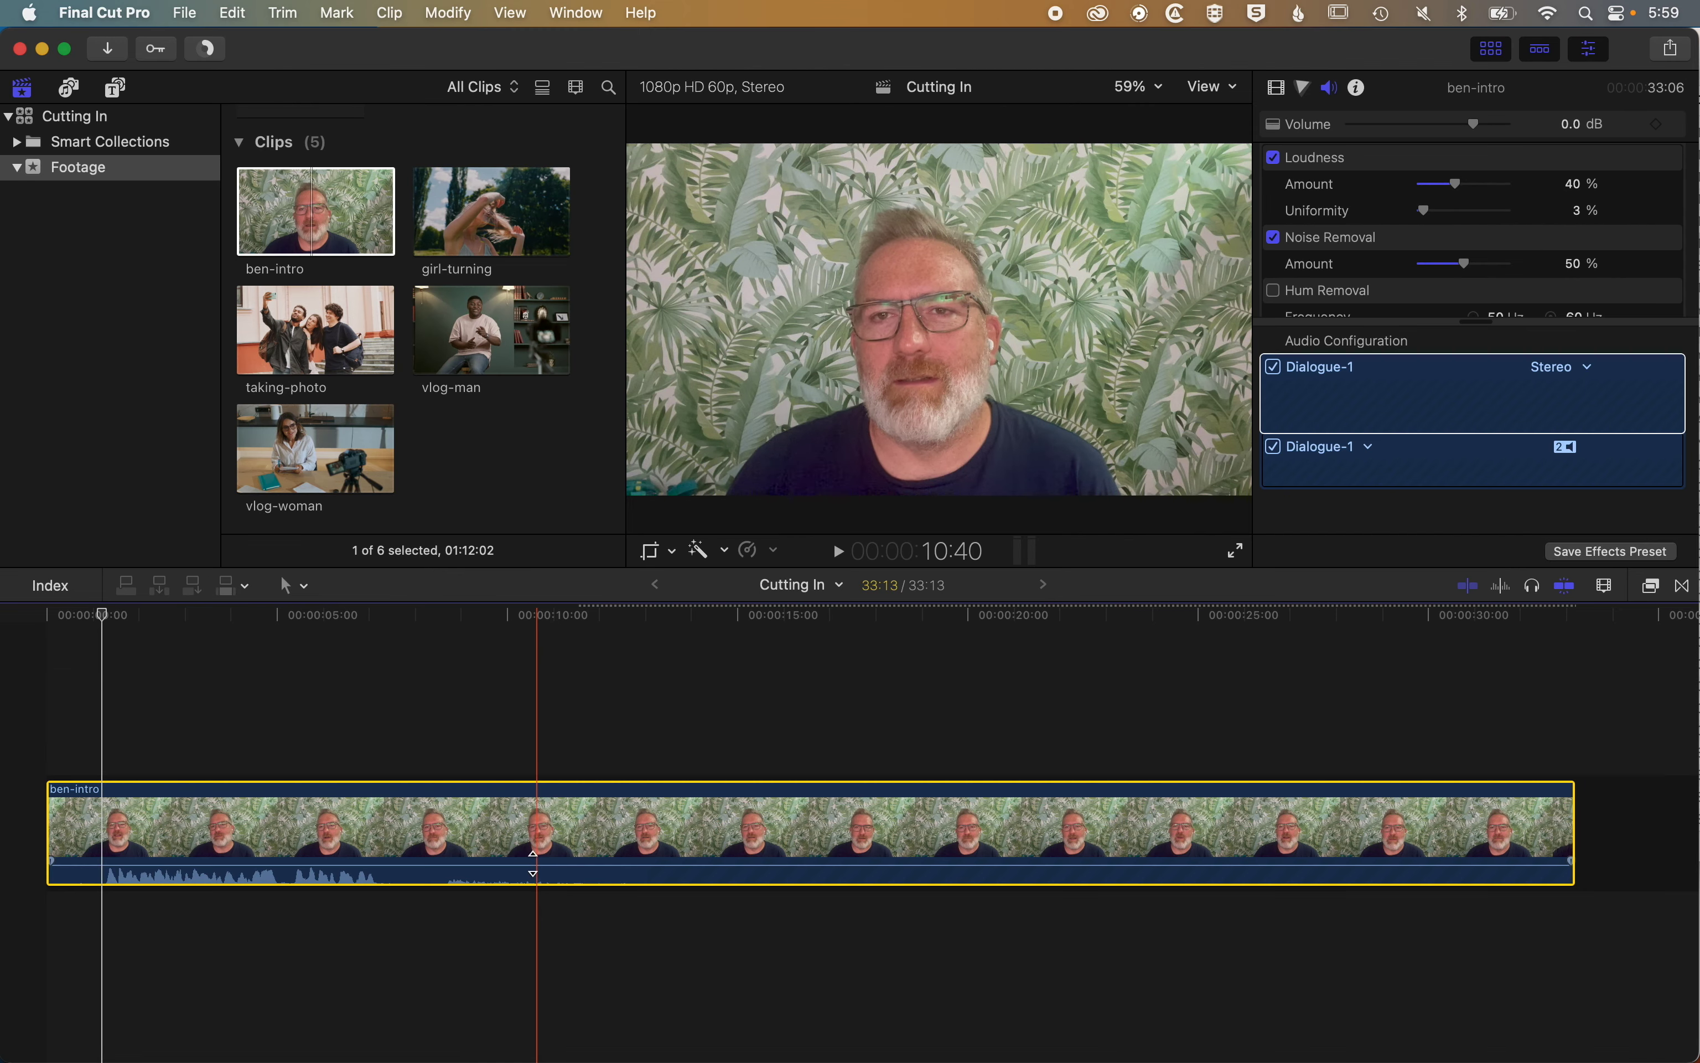
Mark a range on the ben-intro clip from about 00:00:05:05 through the quiet middle stretch and delete it
click(451, 740)
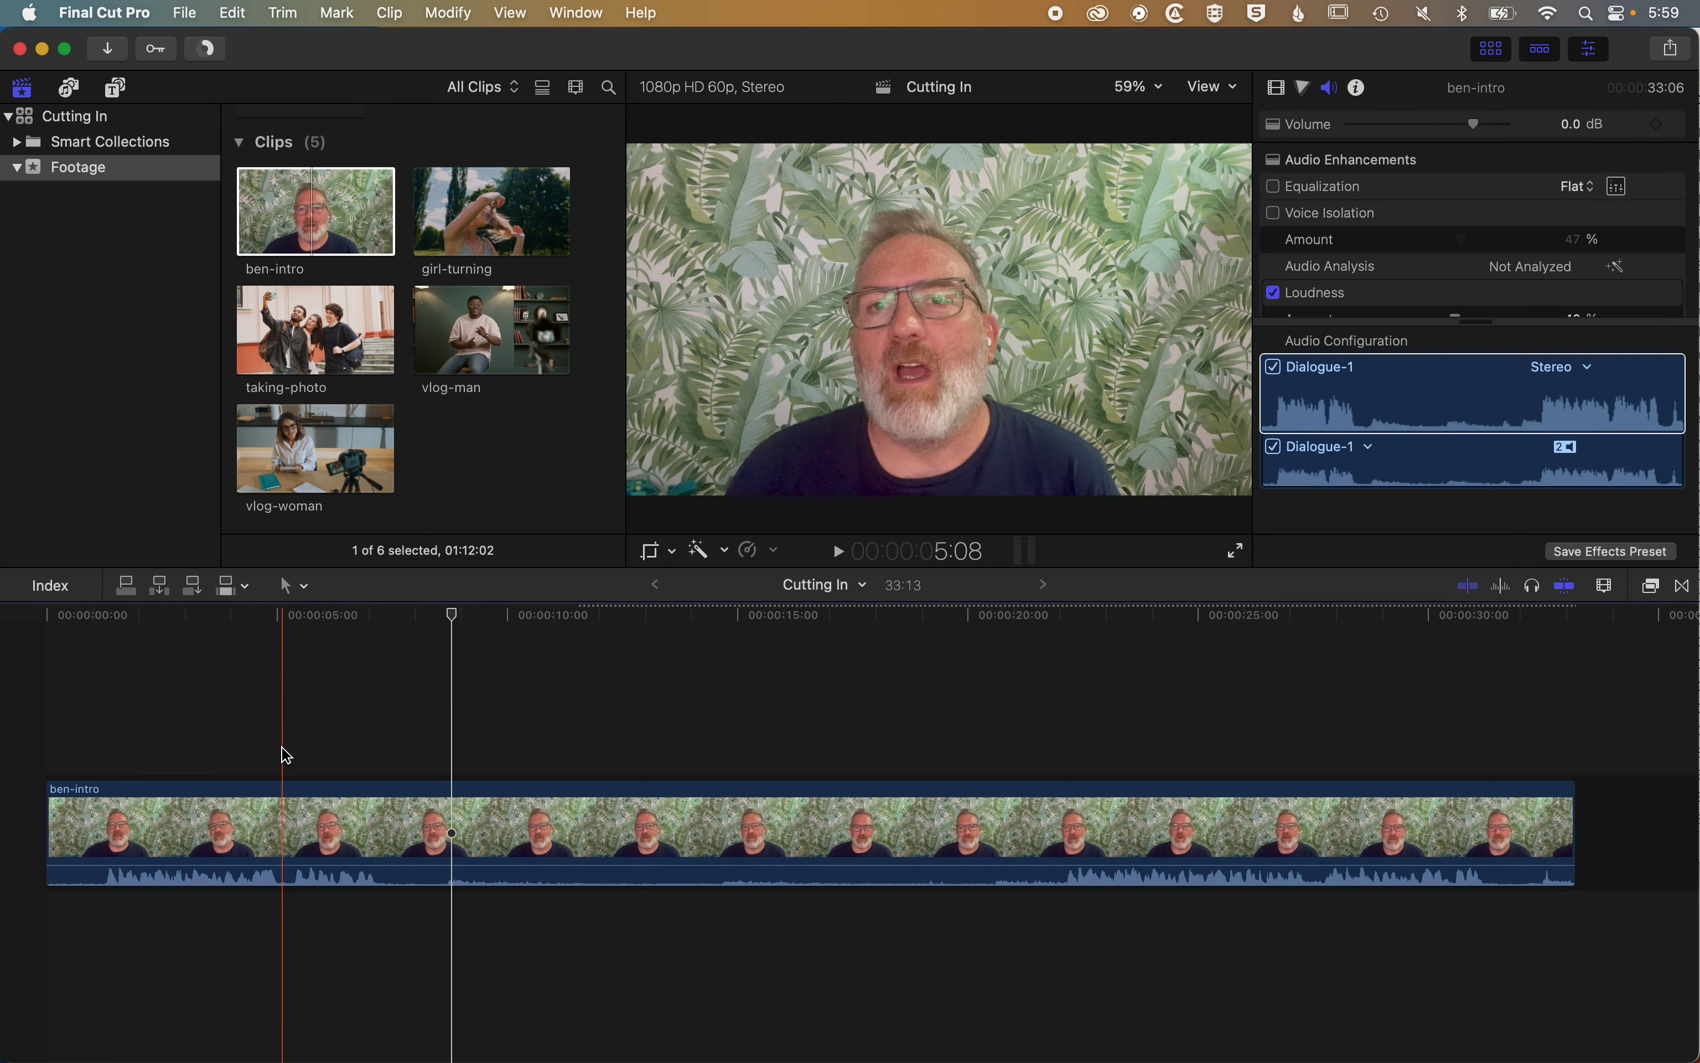
key(i)
click(711, 636)
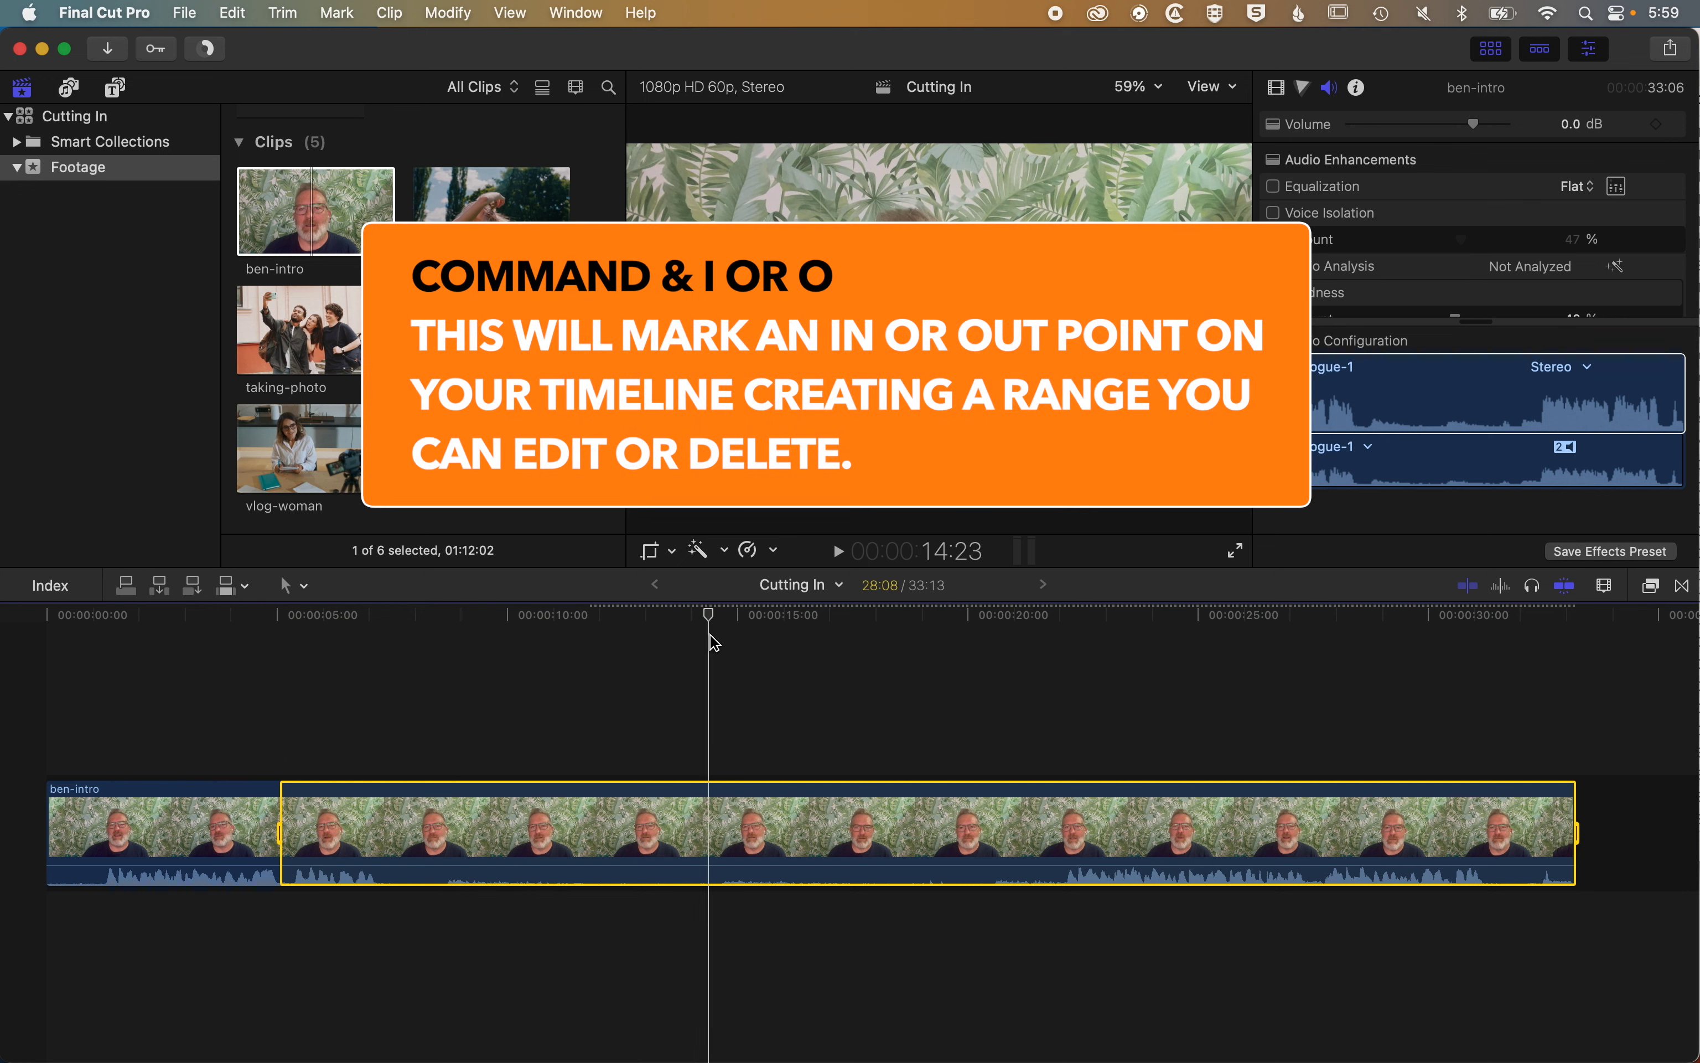
key(o)
key(Delete)
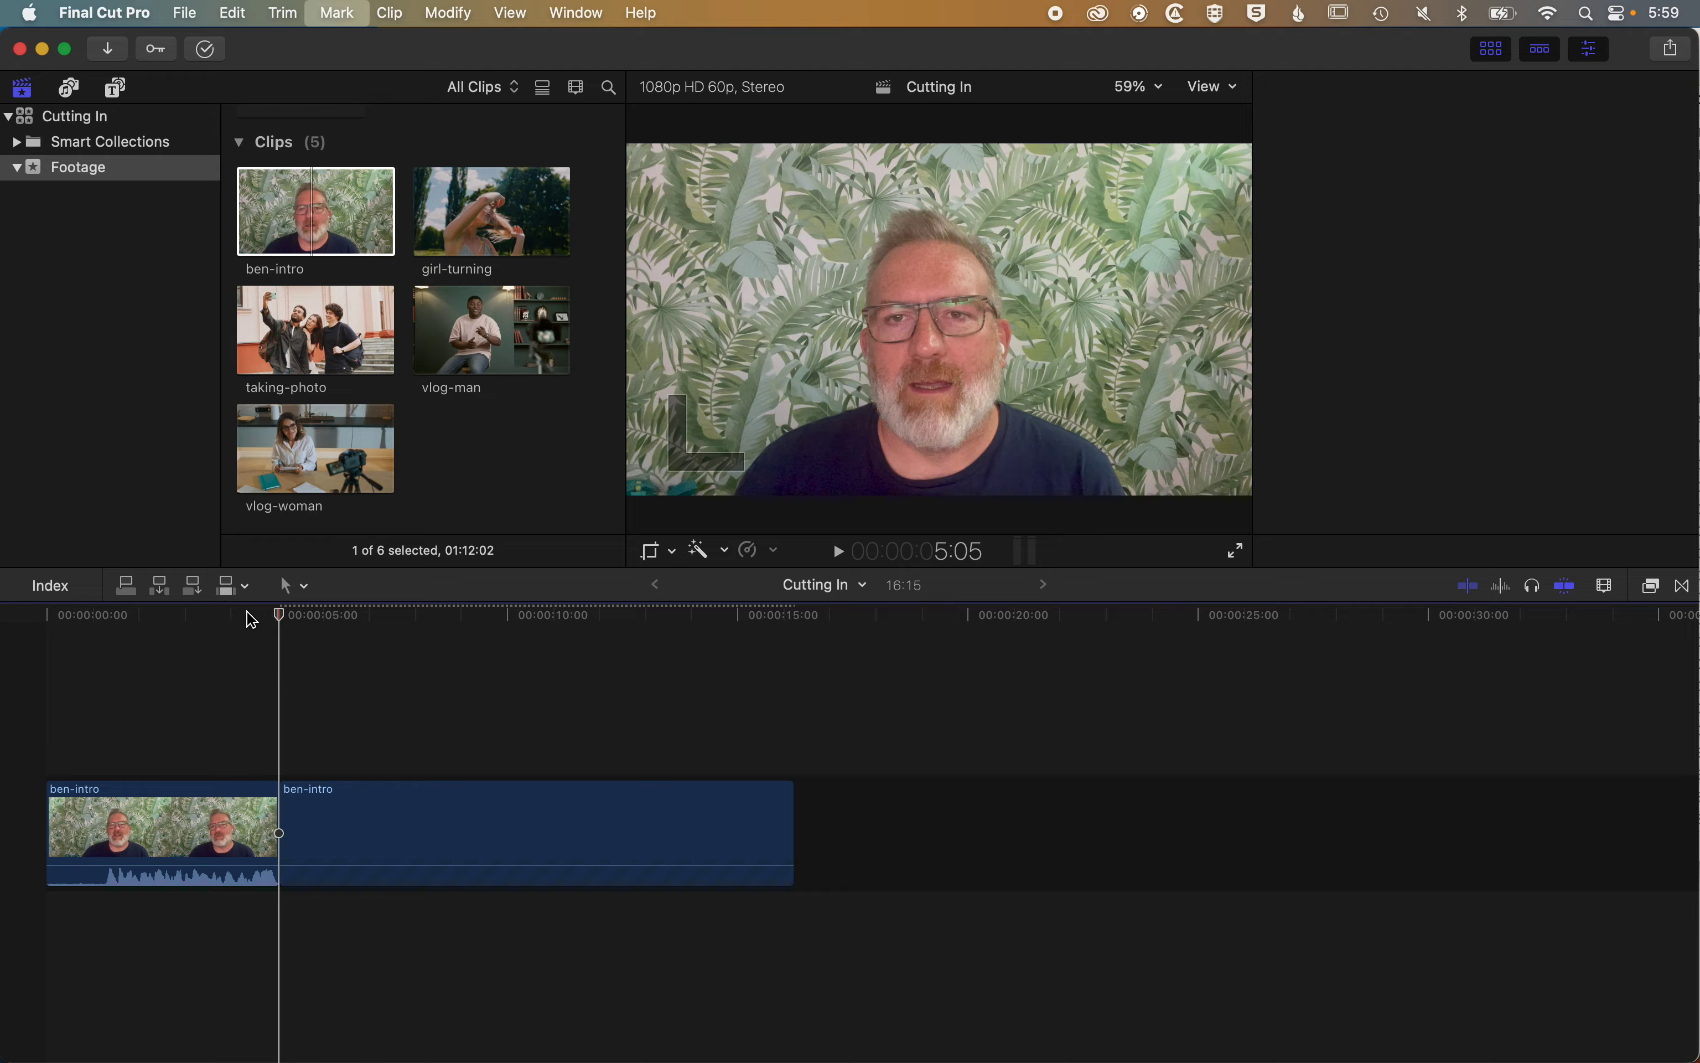
Play the sequence through the cut between the two ben-intro segments, restarting from 00:00:03:06
key(super+4)
key(space)
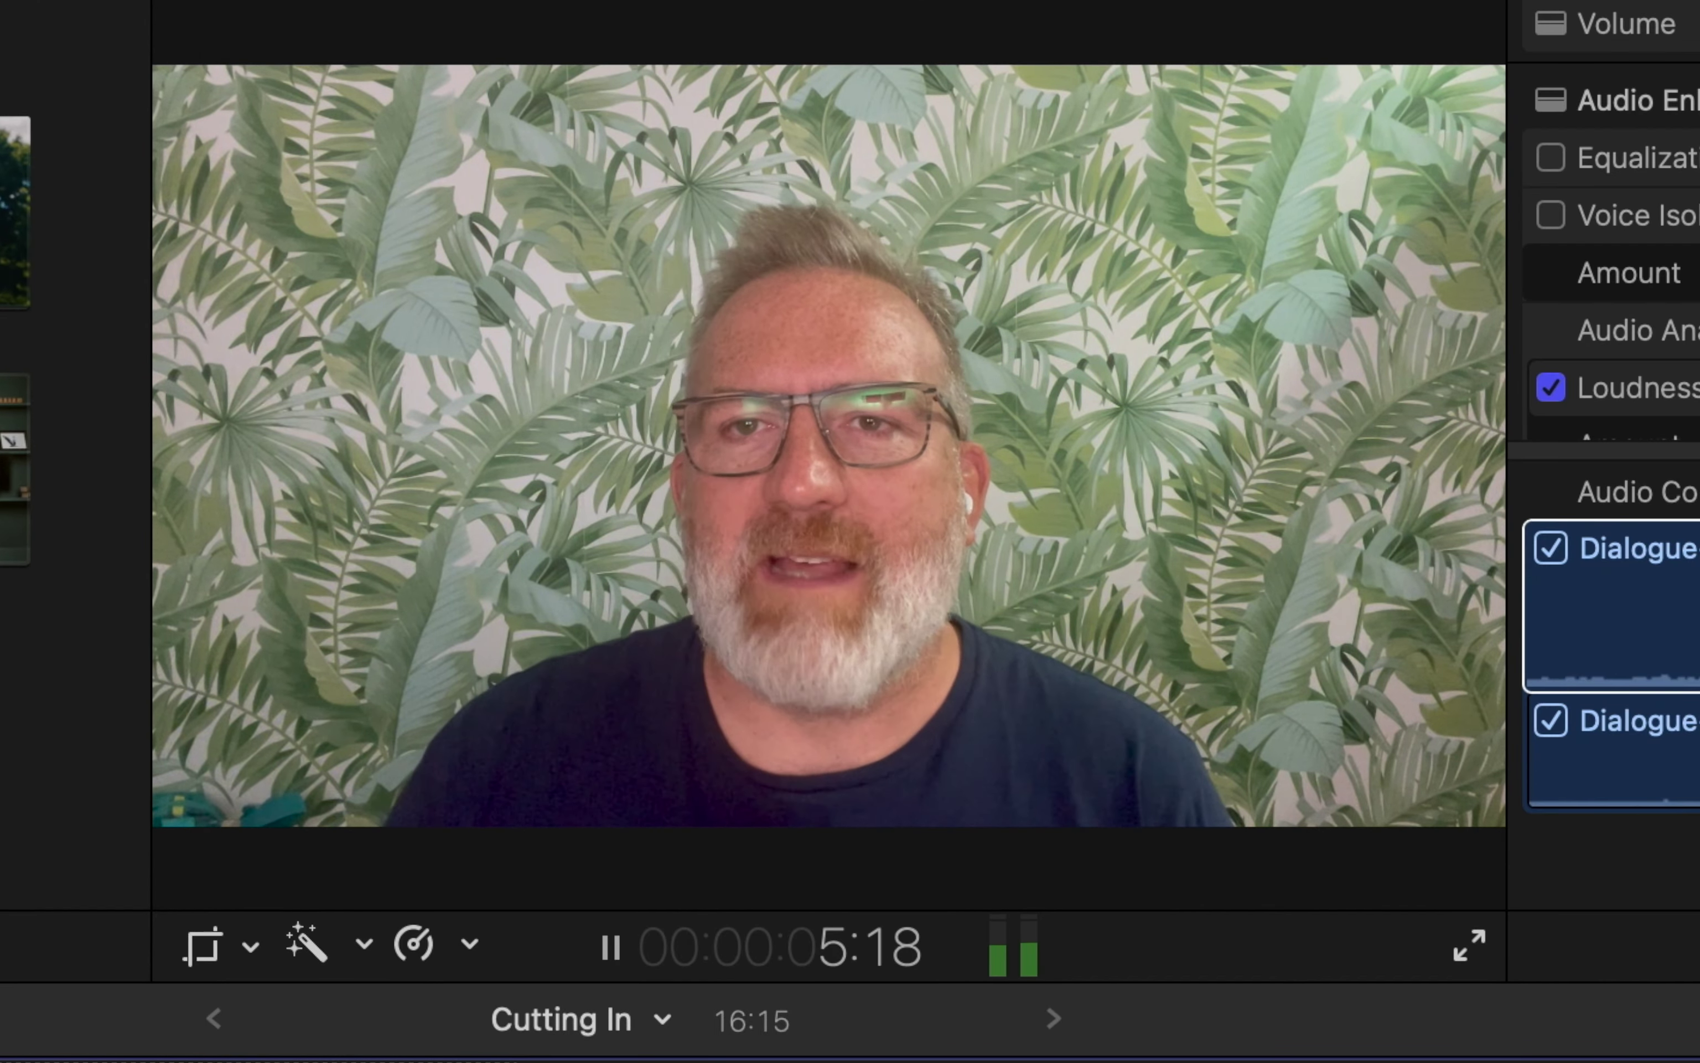
key(space)
click(190, 615)
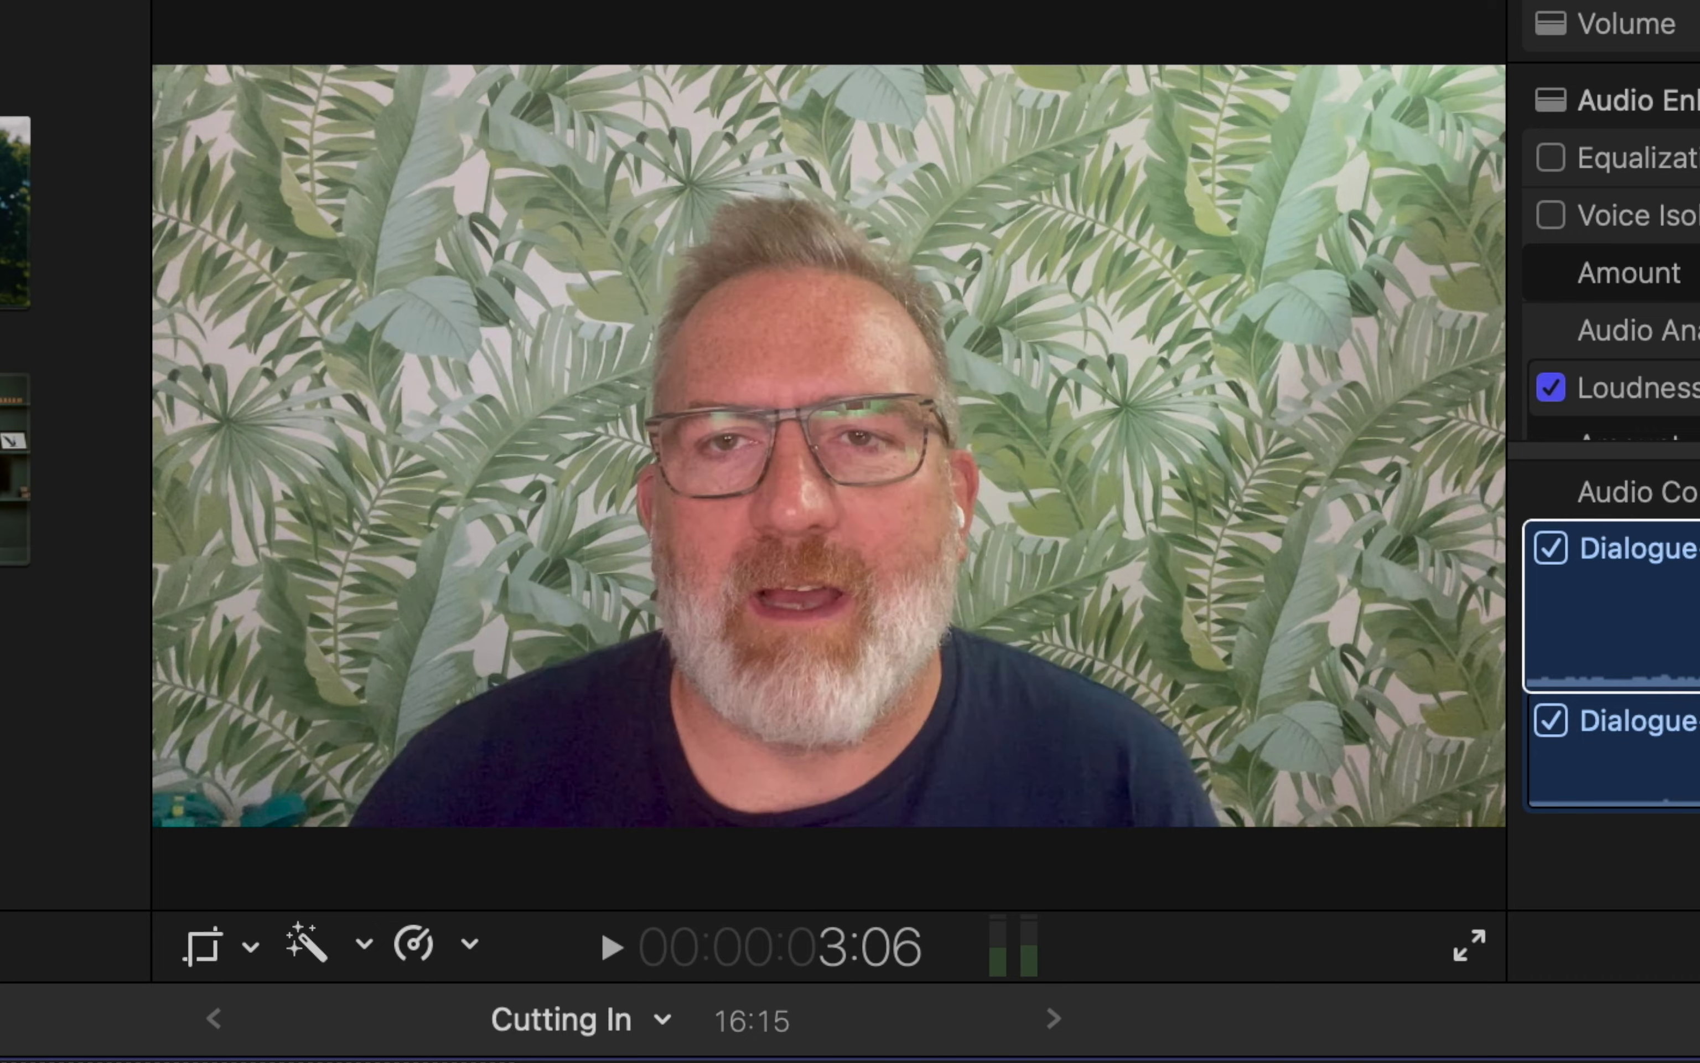
key(space)
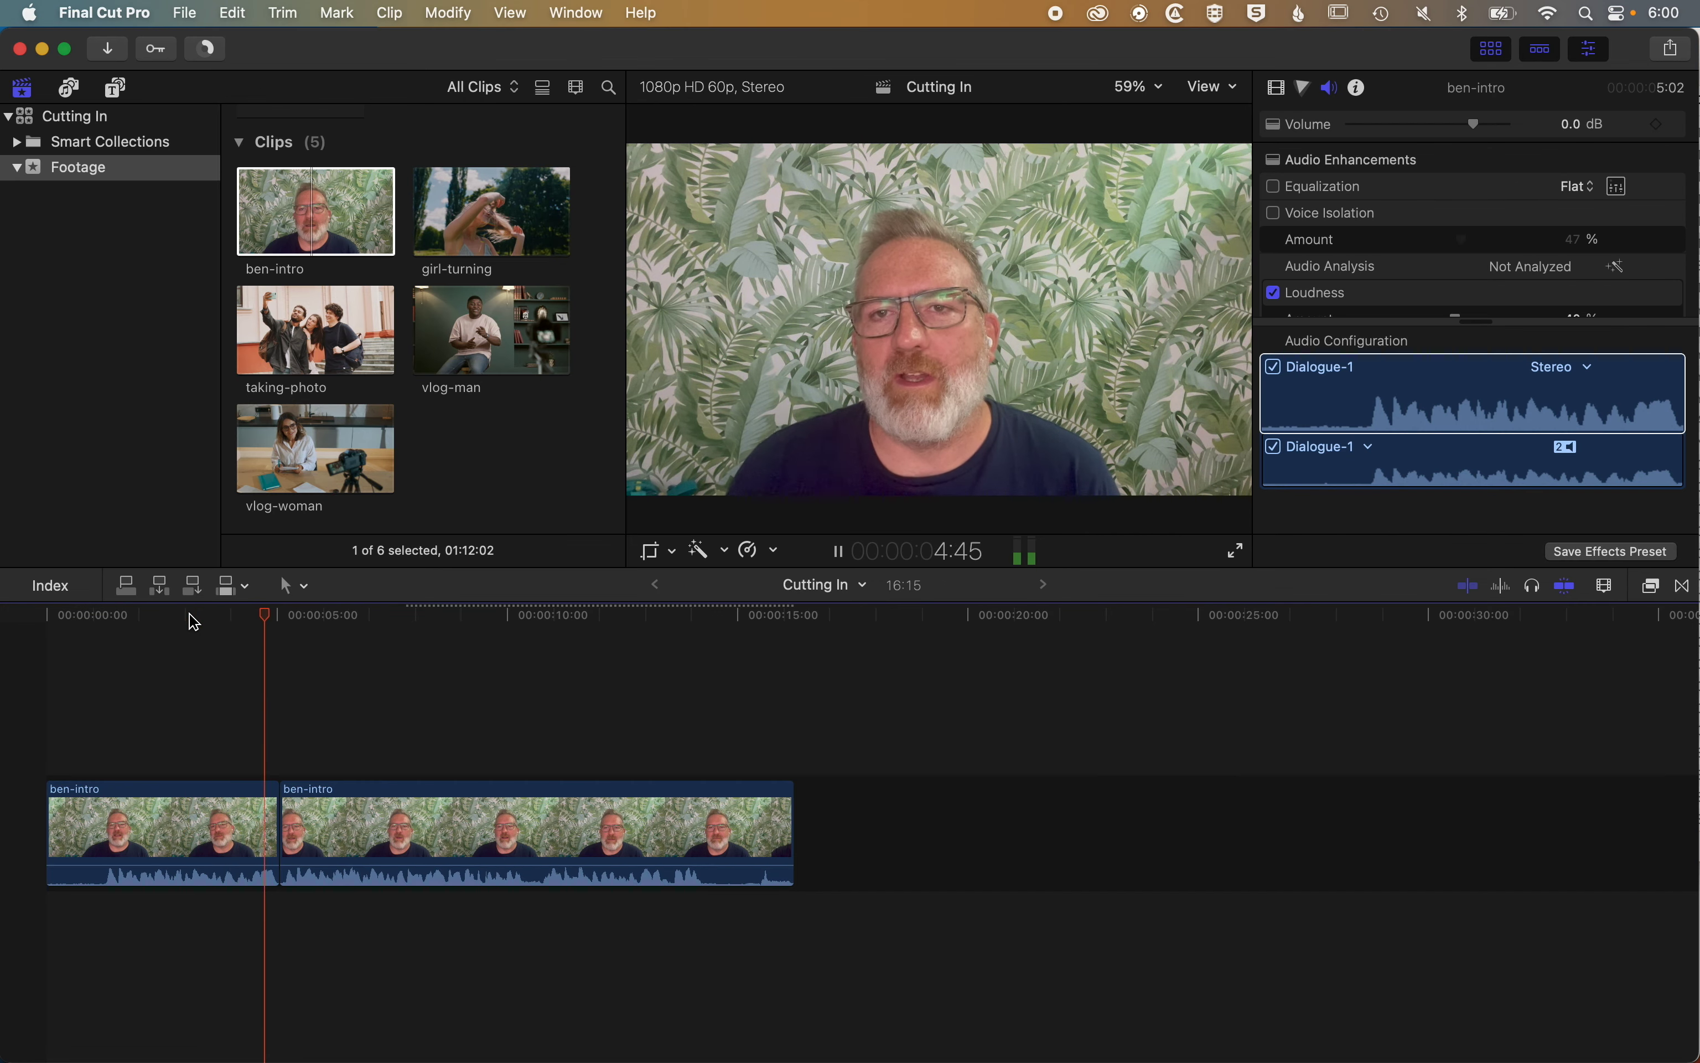
key(space)
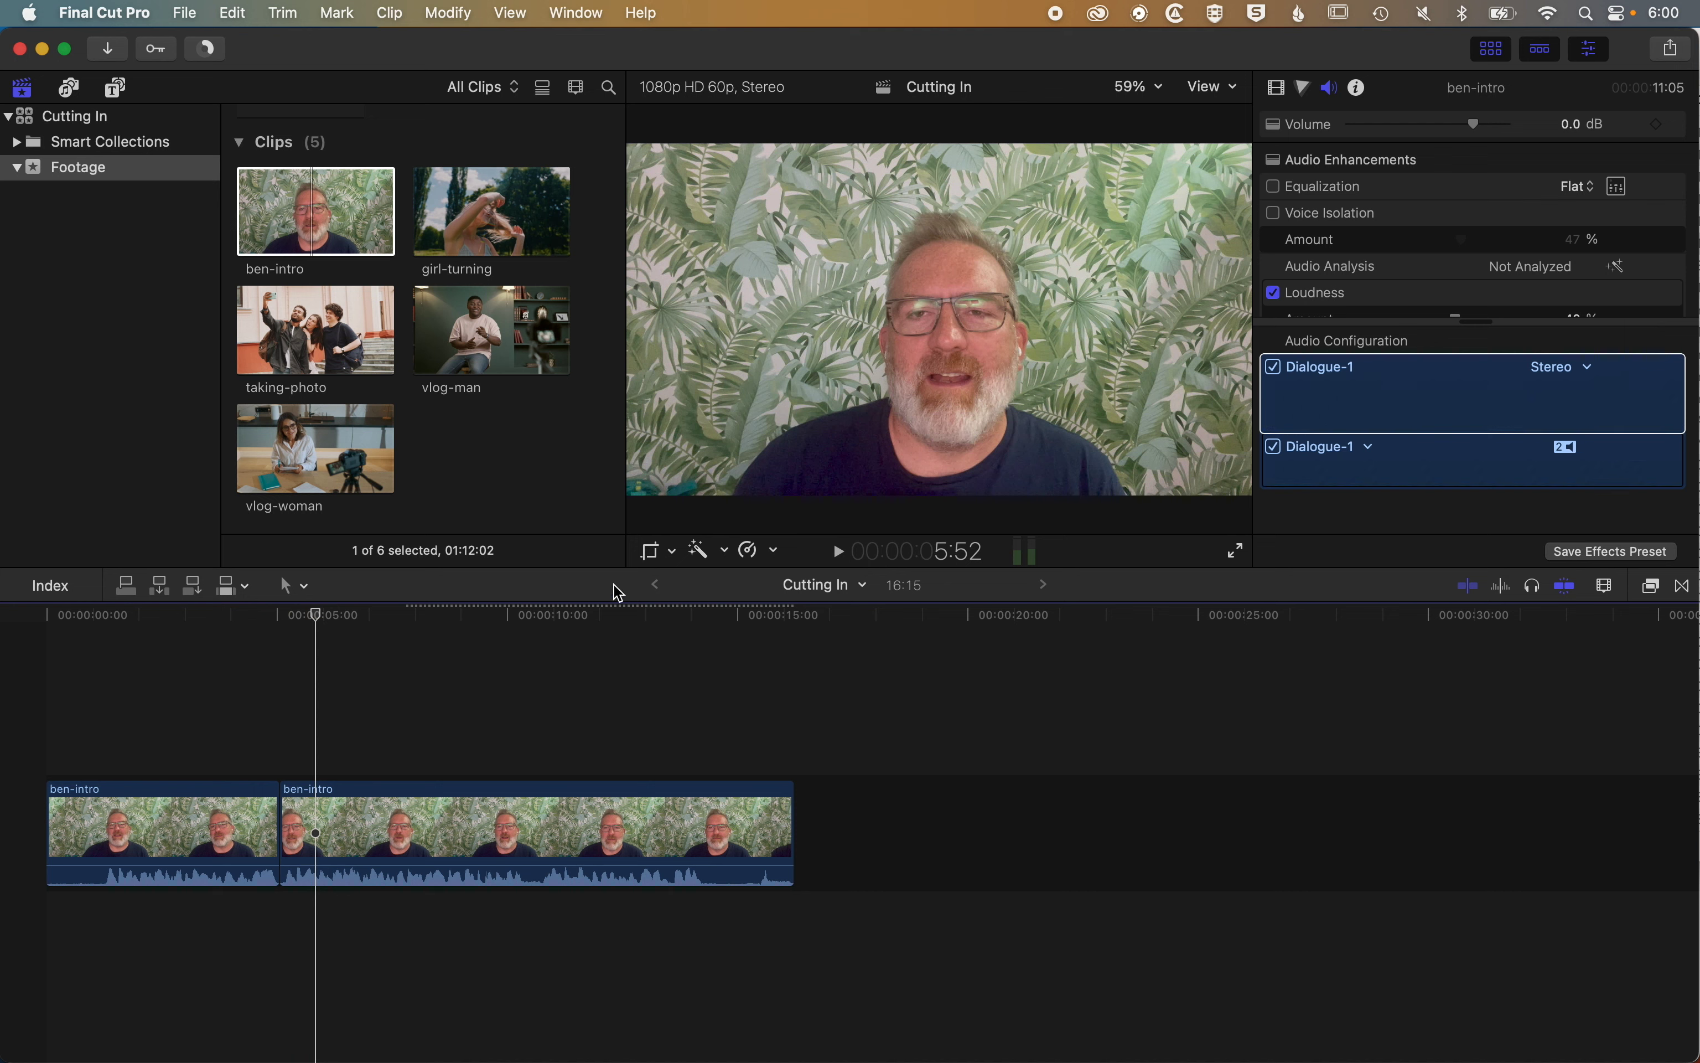
Crop the second ben-intro segment closer around the speaker, with about 320 cropped from the left, 245 from the right and 269 from the top
click(673, 553)
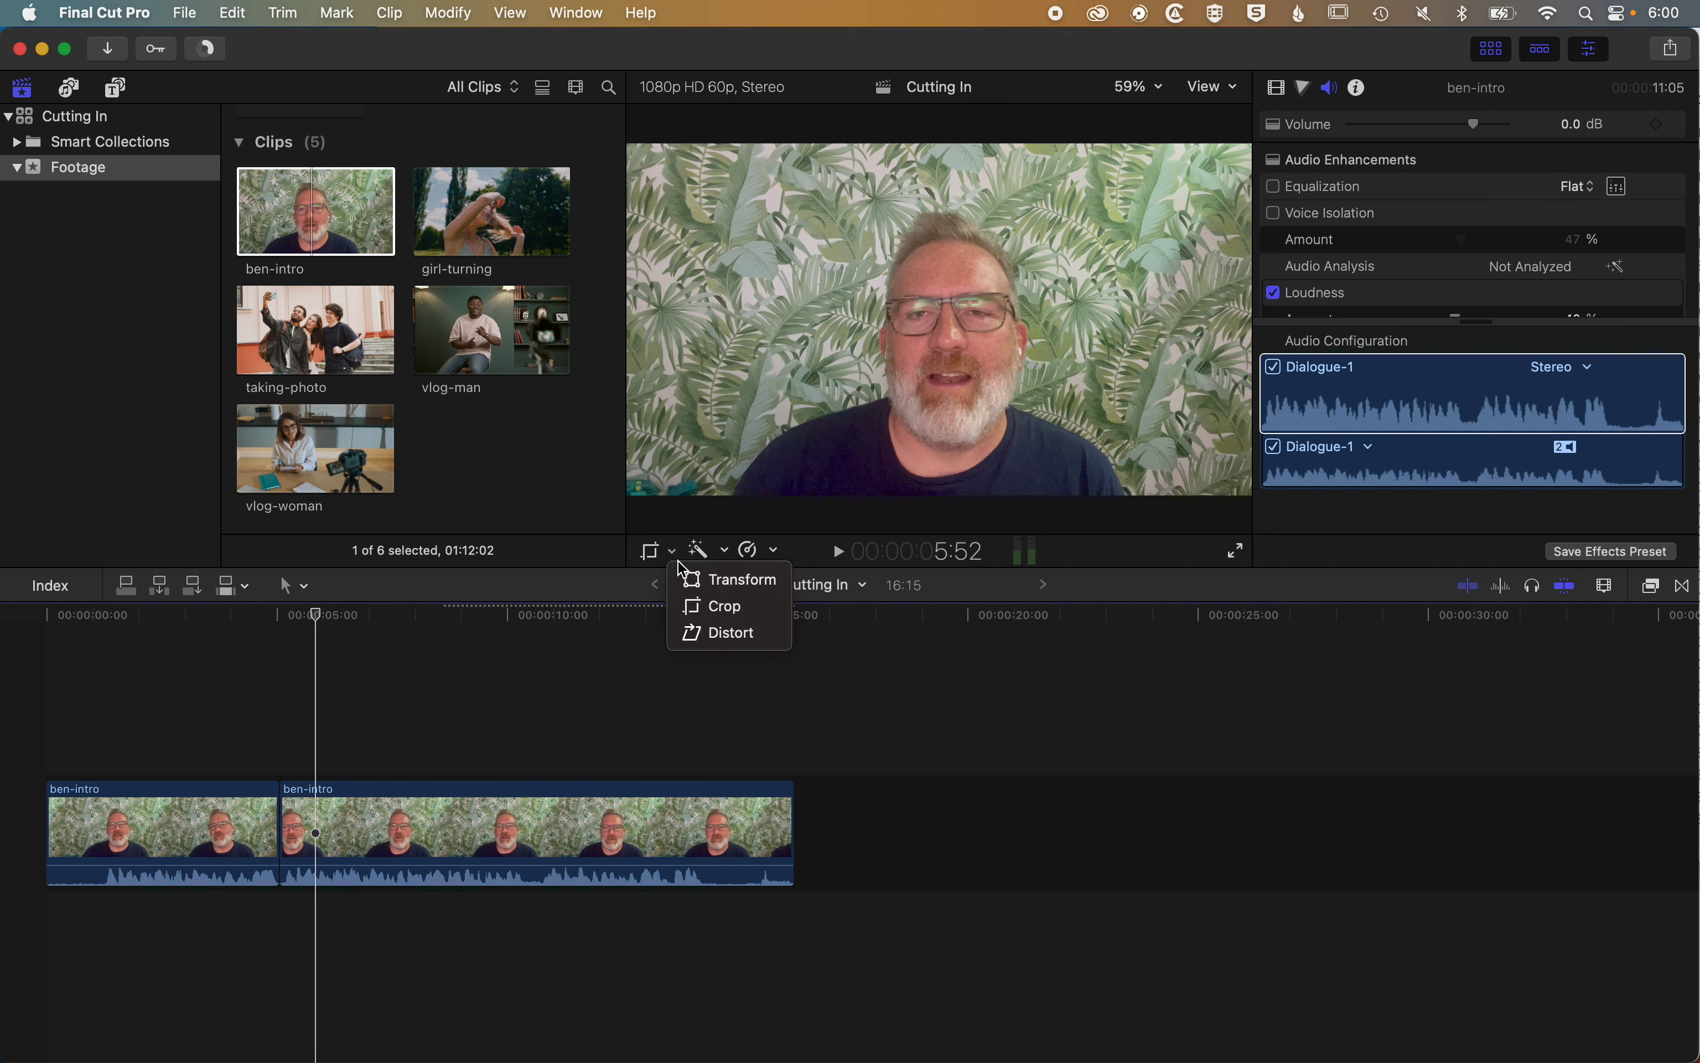
click(698, 609)
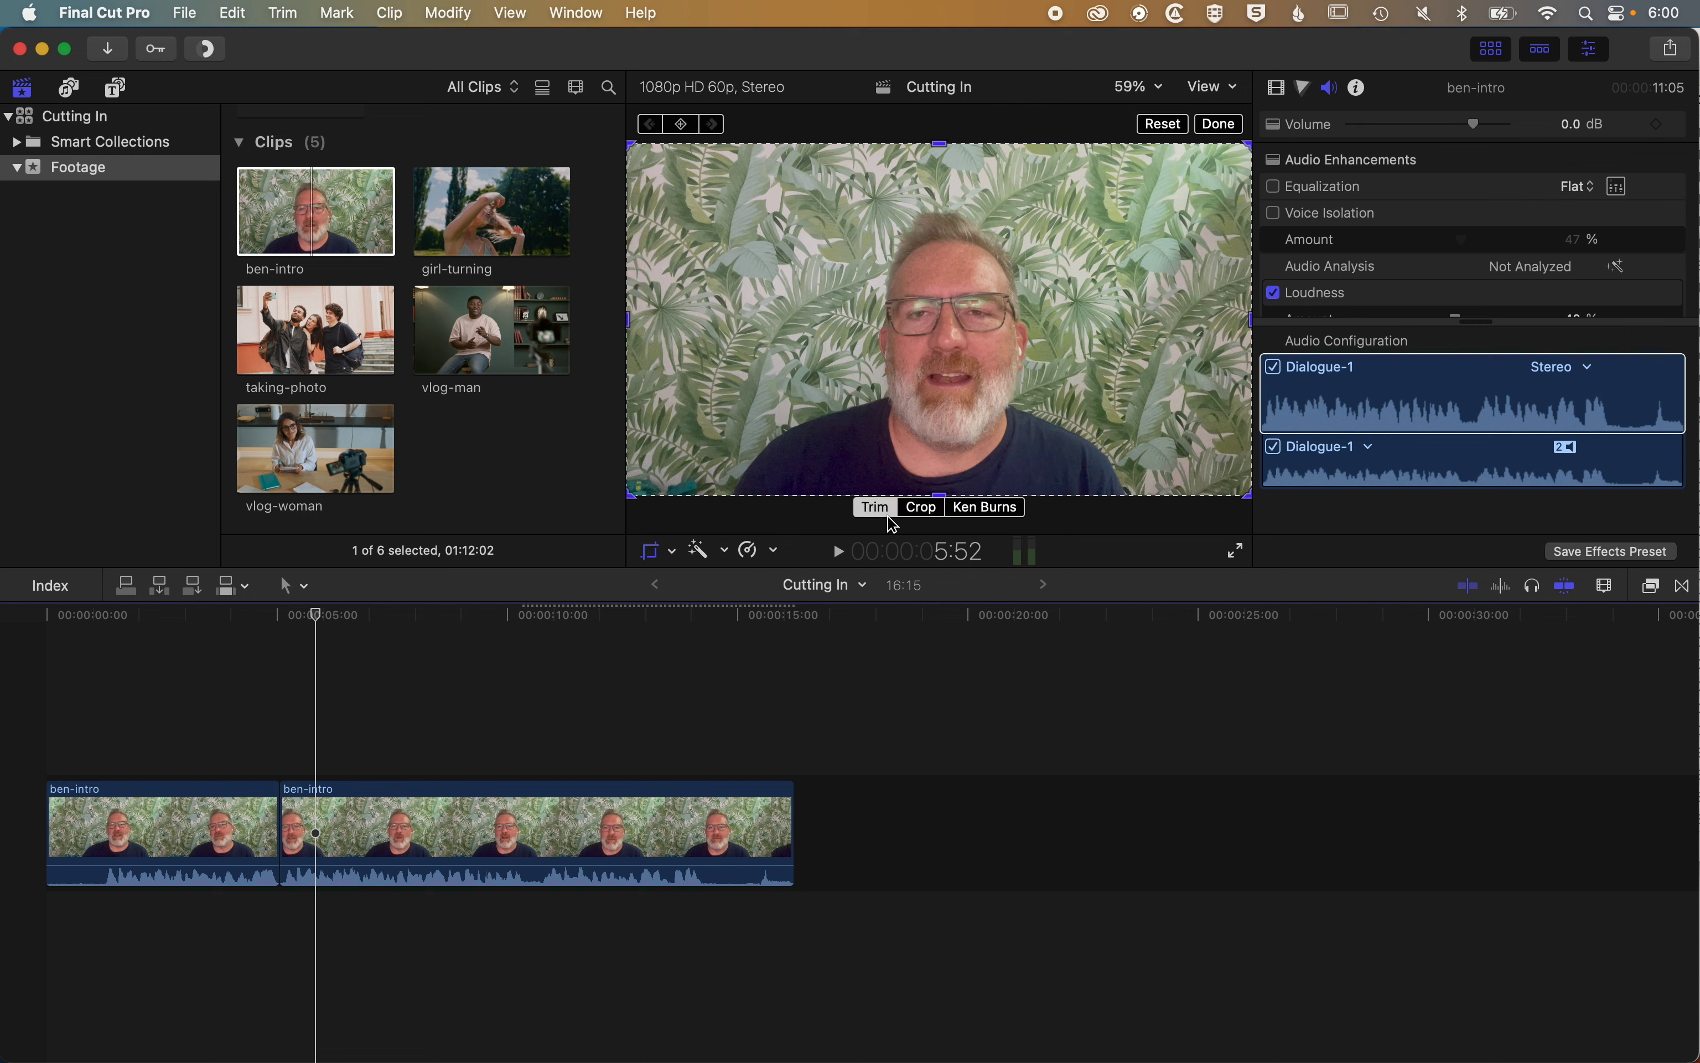
click(921, 507)
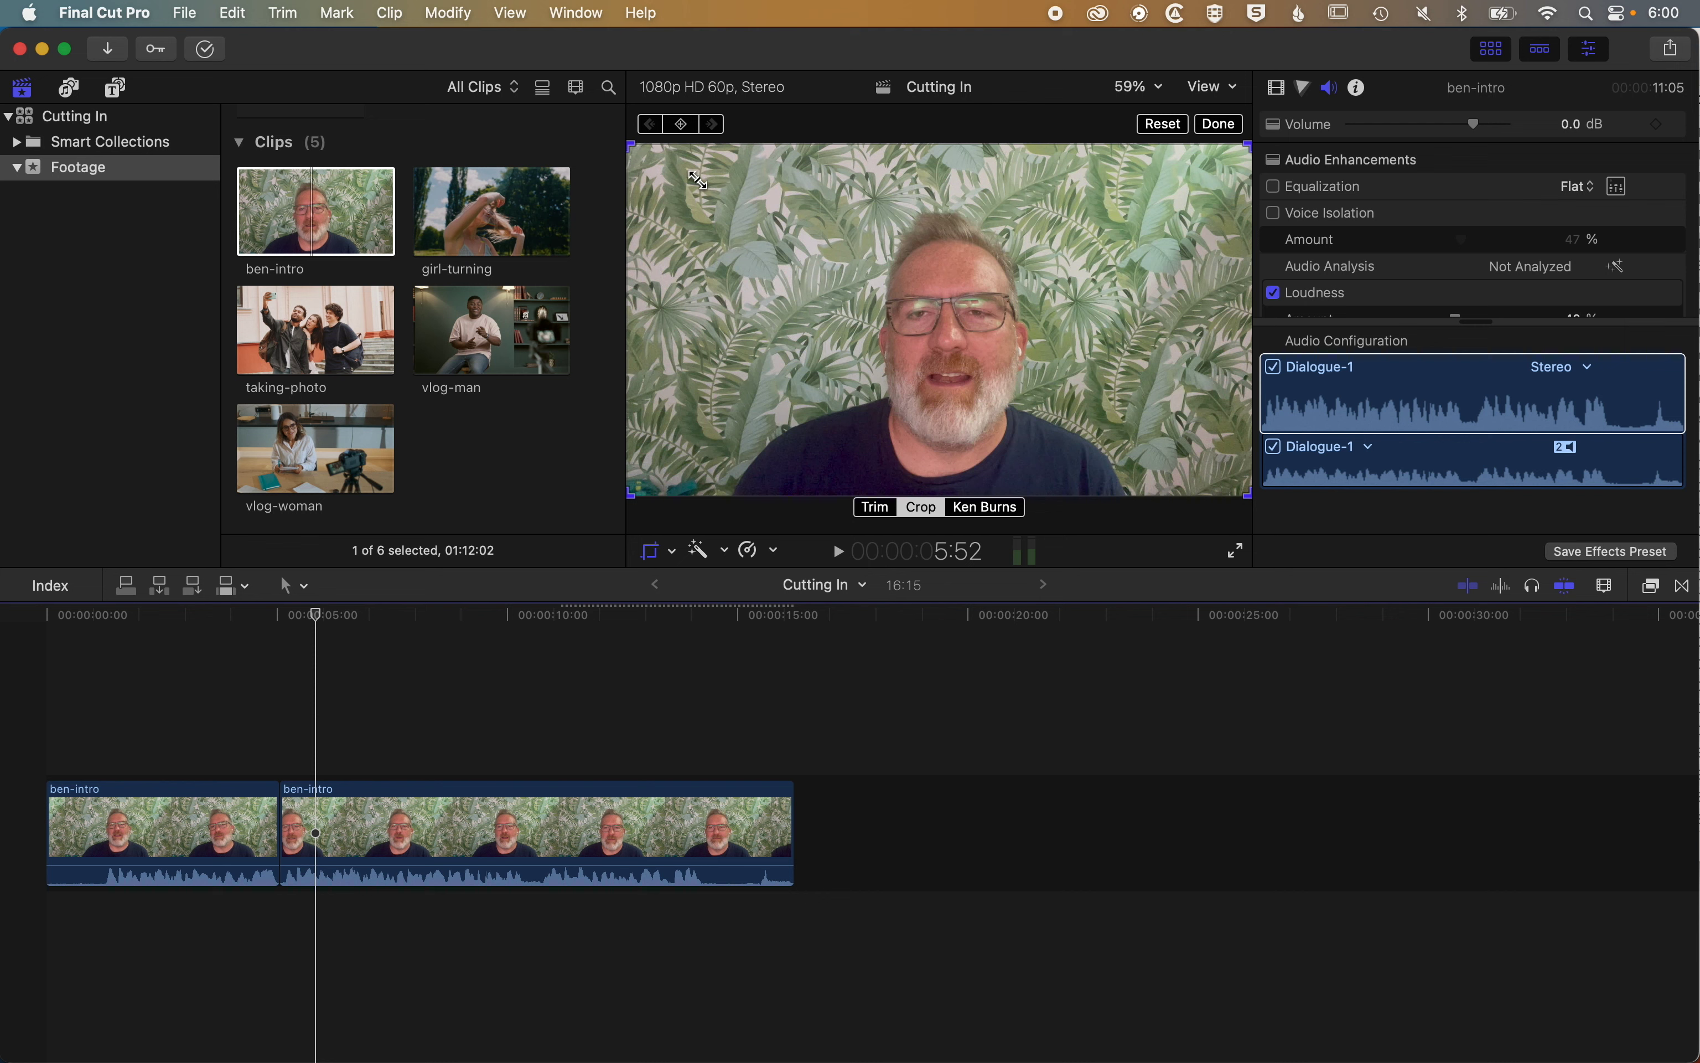
drag(698, 180, 750, 239)
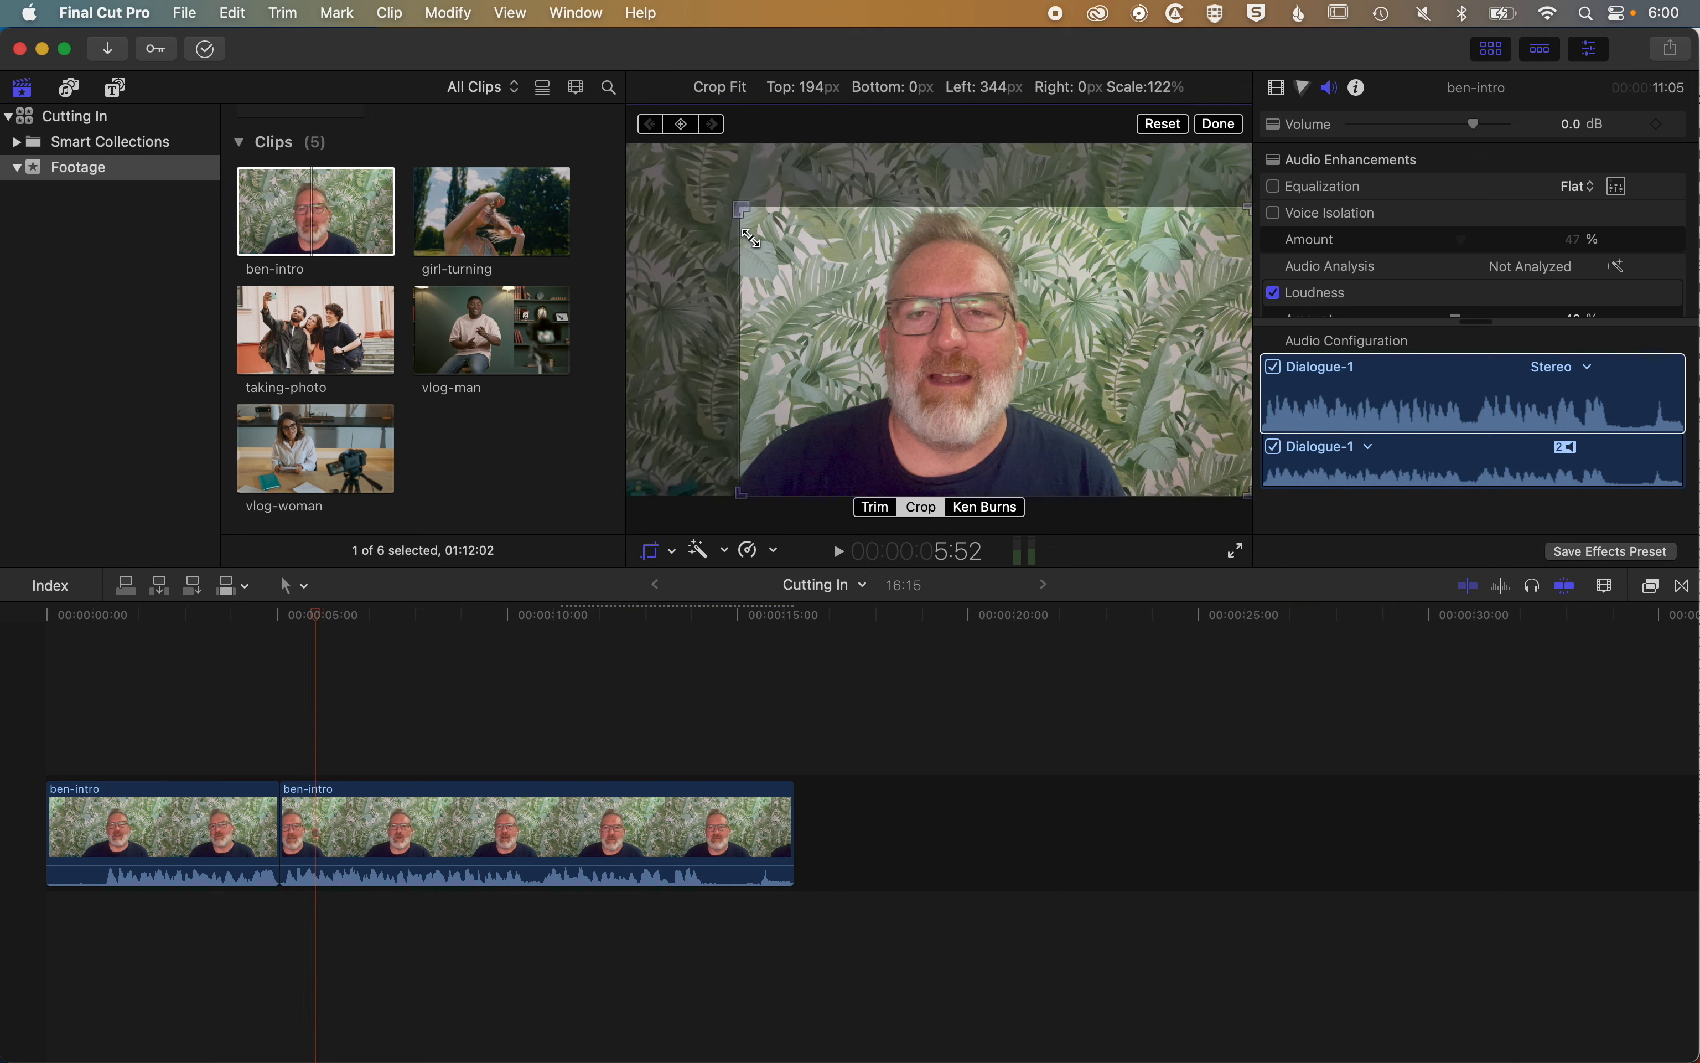
drag(1170, 437, 1108, 440)
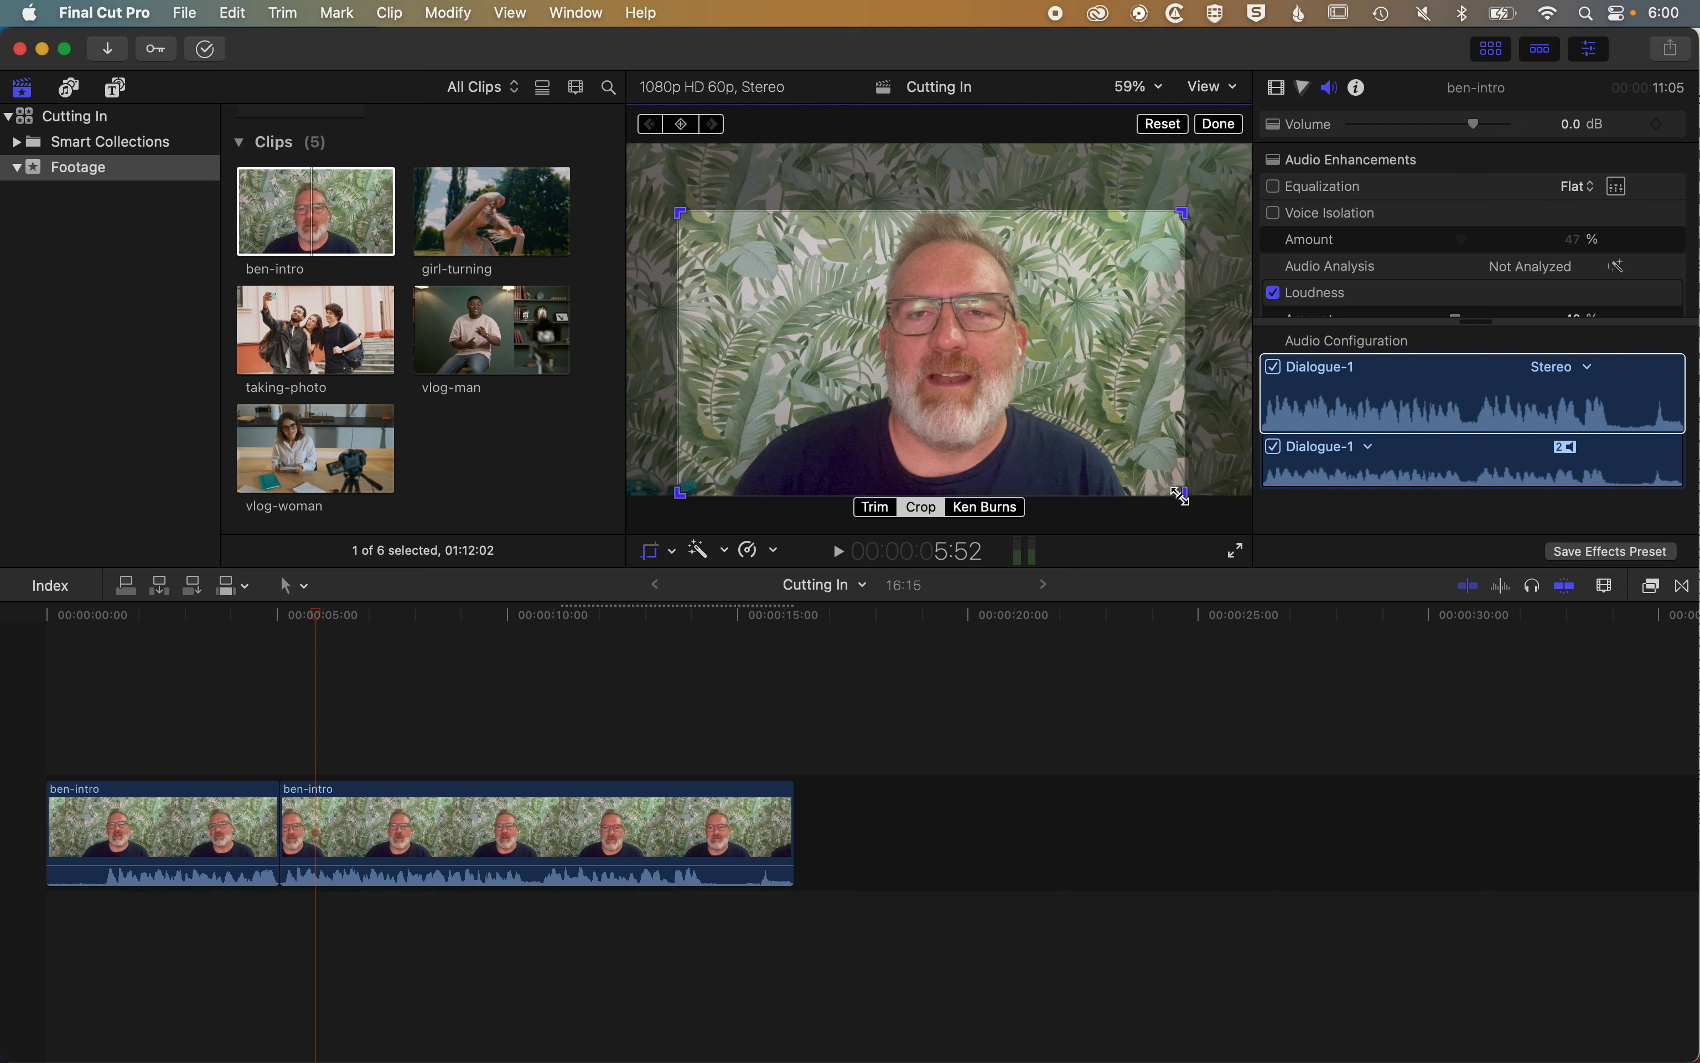
drag(1182, 494, 1151, 477)
drag(1074, 411, 1111, 405)
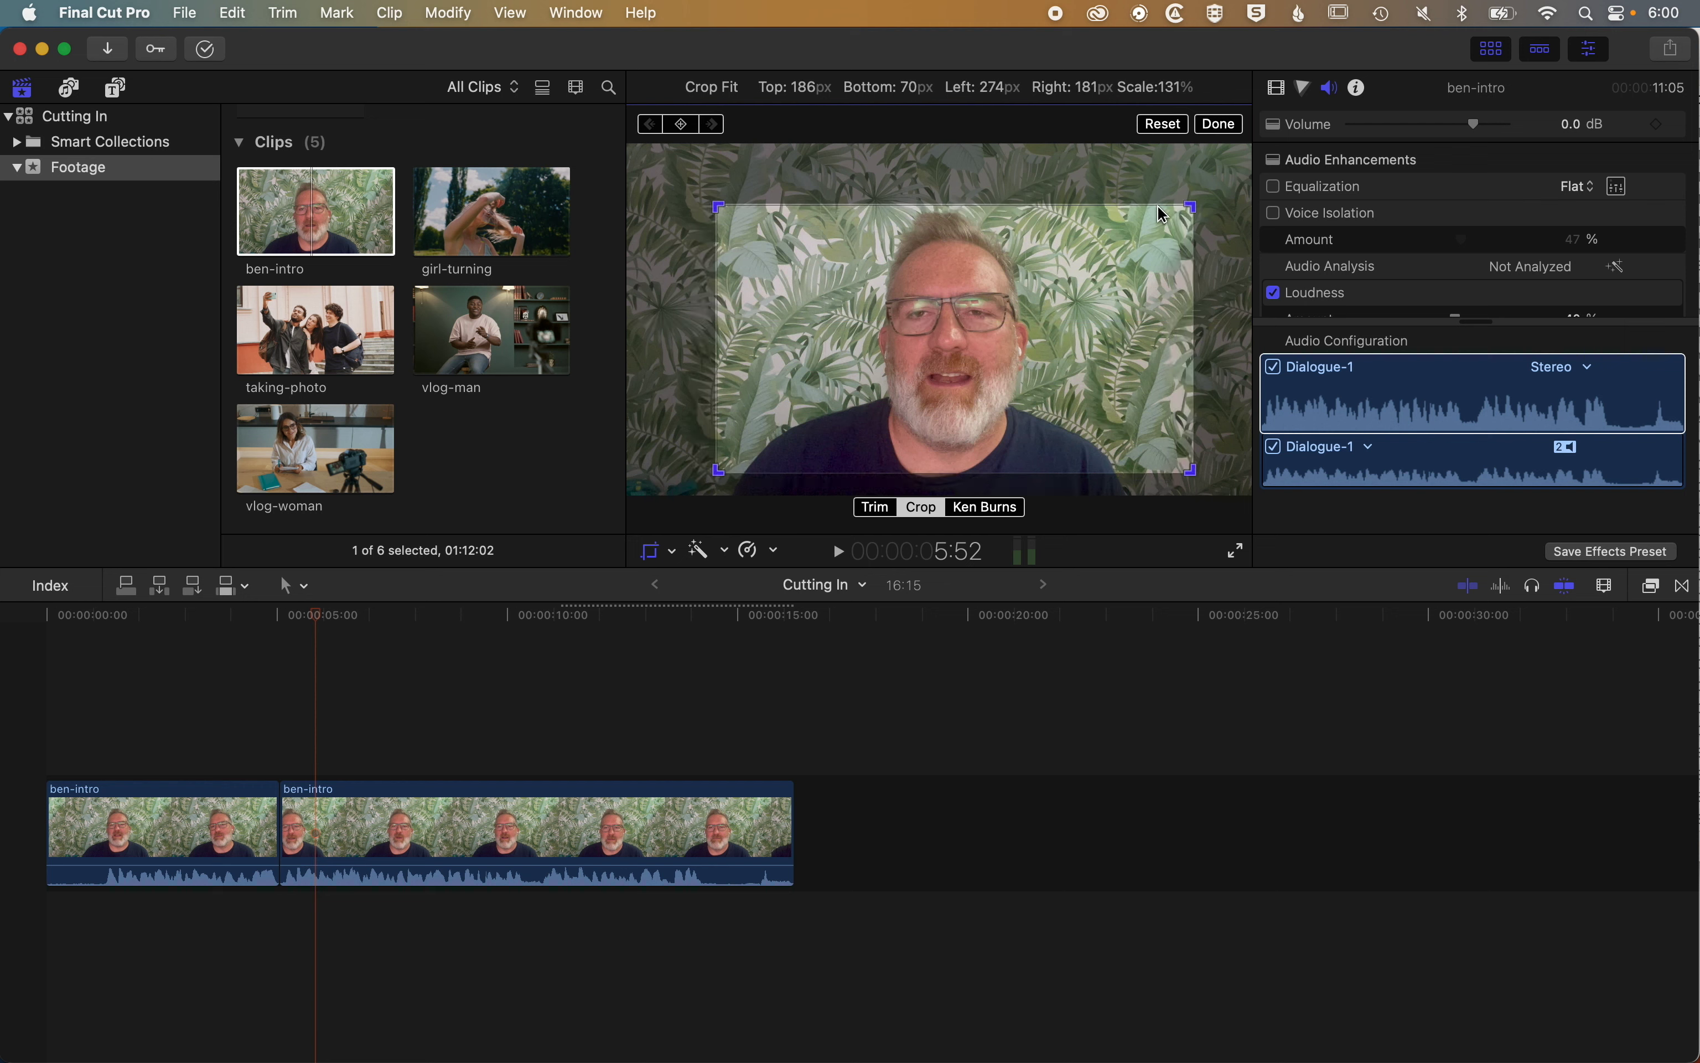
drag(1190, 207, 1172, 226)
drag(1136, 303, 1150, 310)
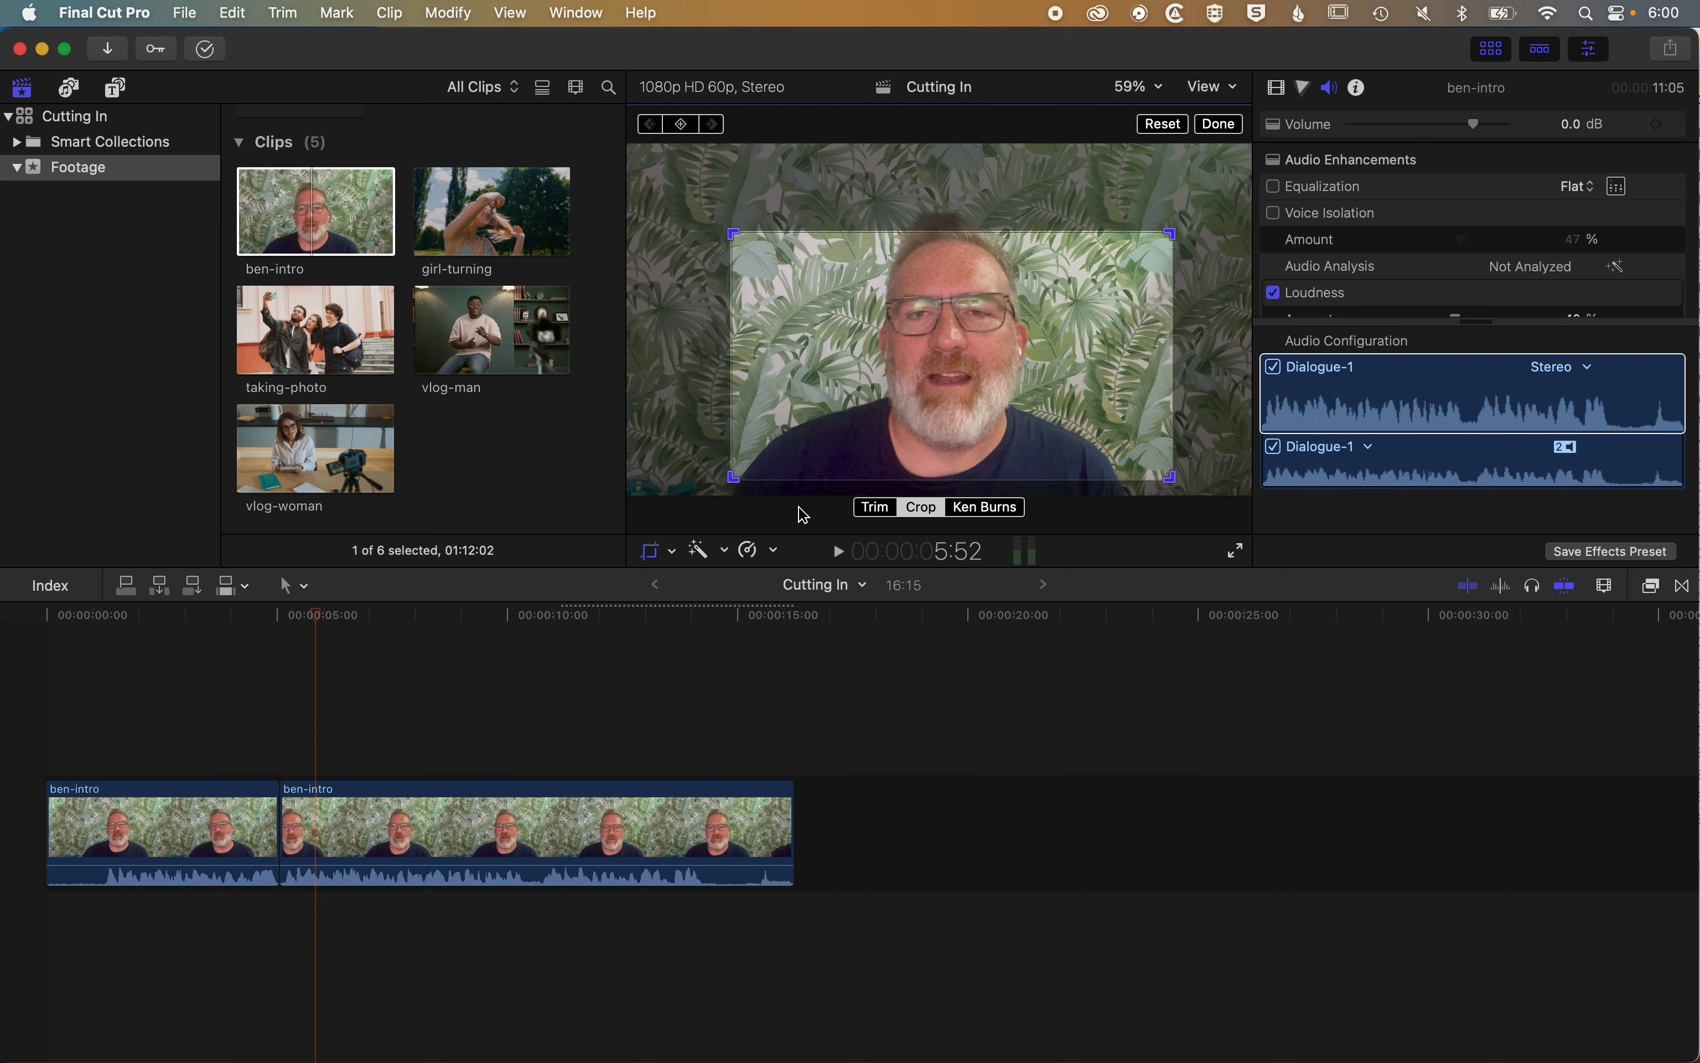
click(1218, 125)
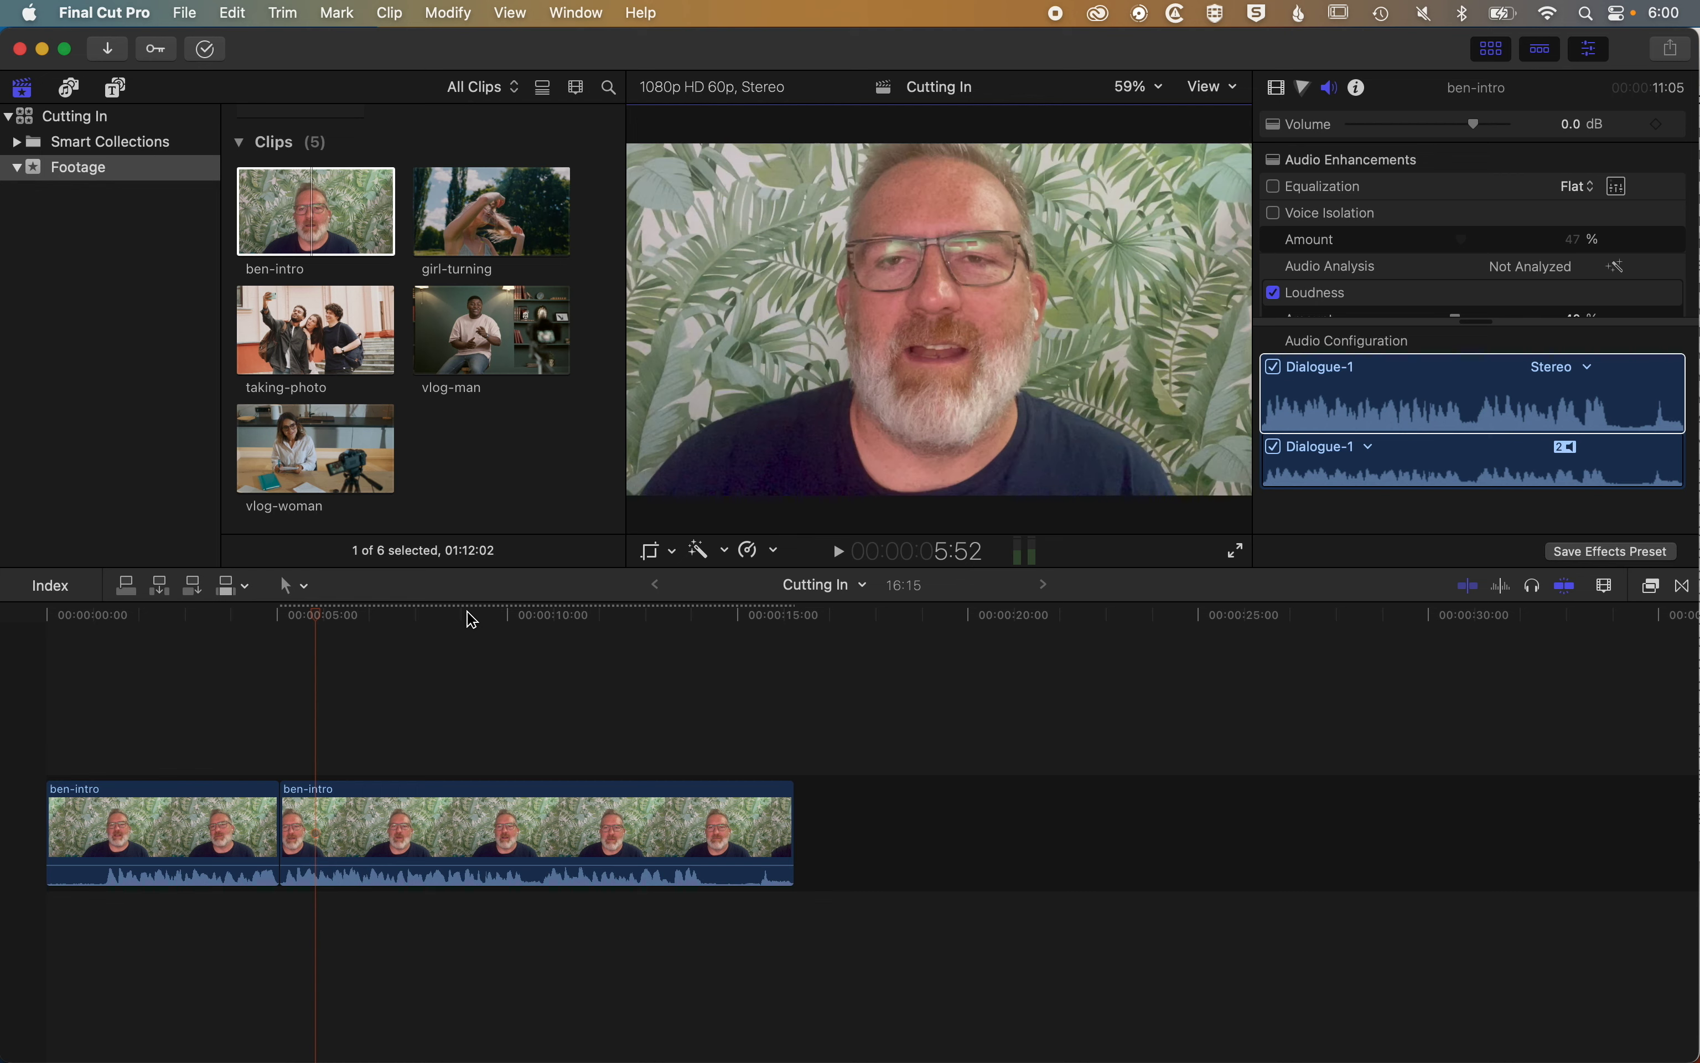
Play the sequence from the first ben-intro segment through the cut into the cropped second segment to review the punch-in
click(168, 615)
key(space)
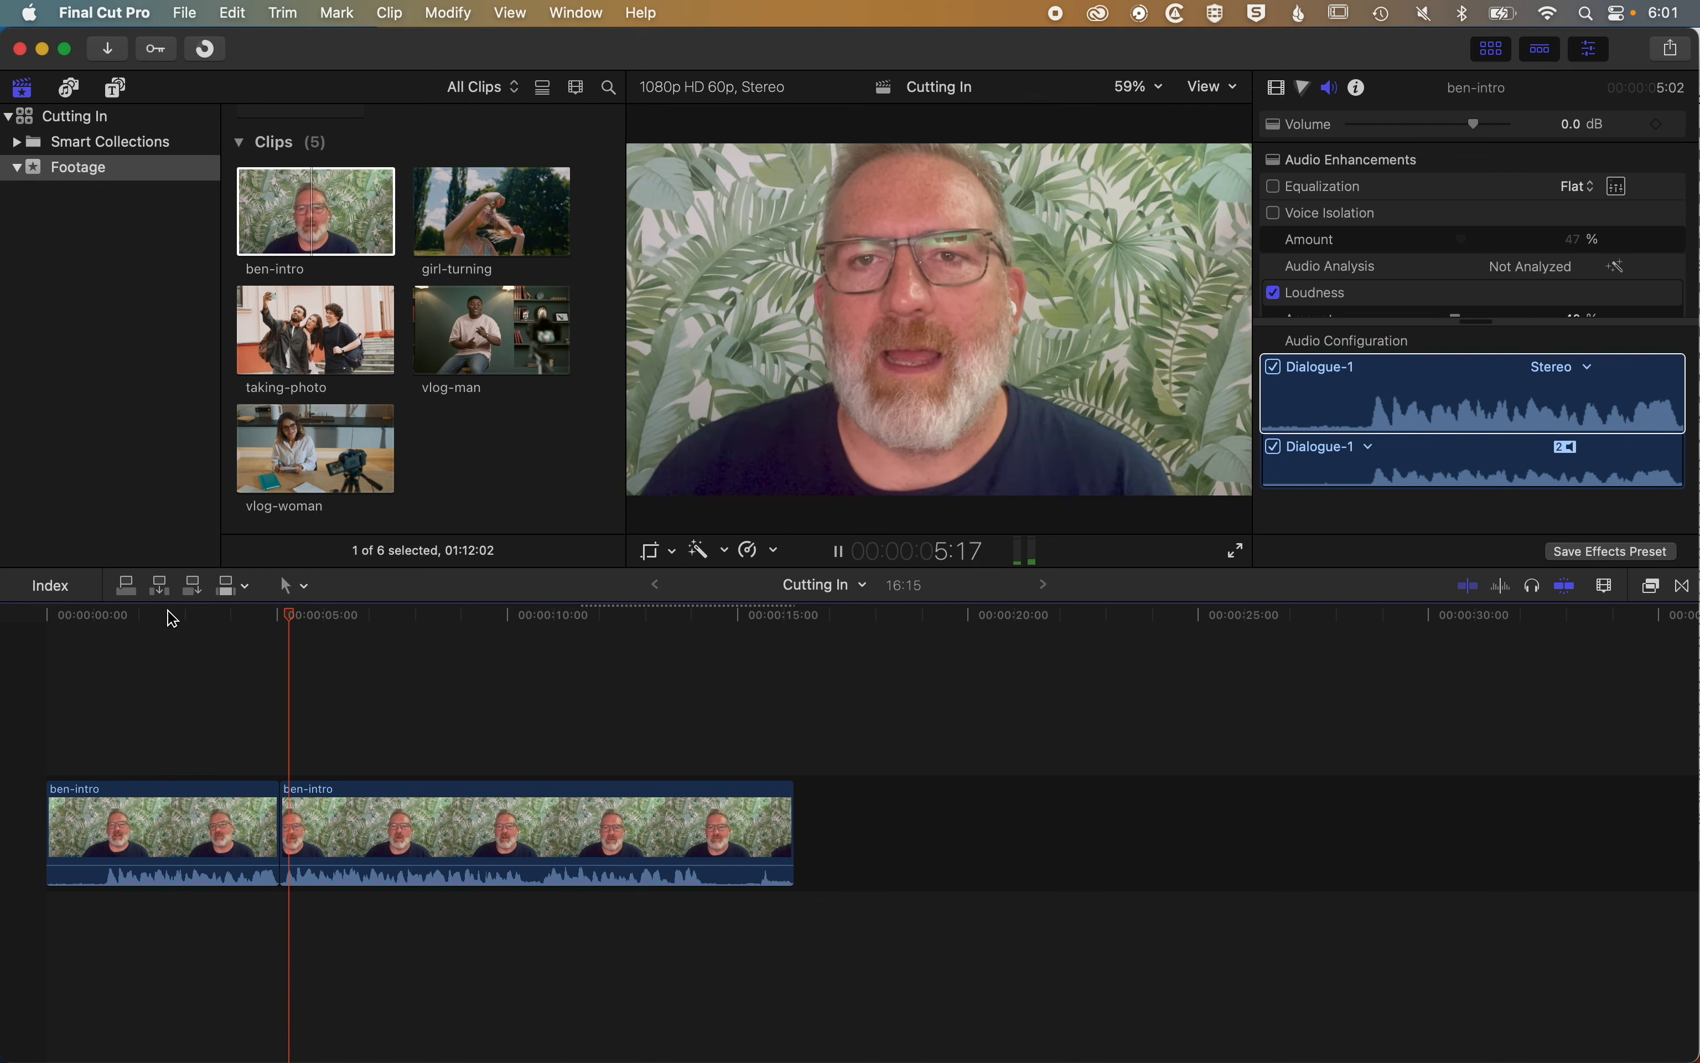
key(space)
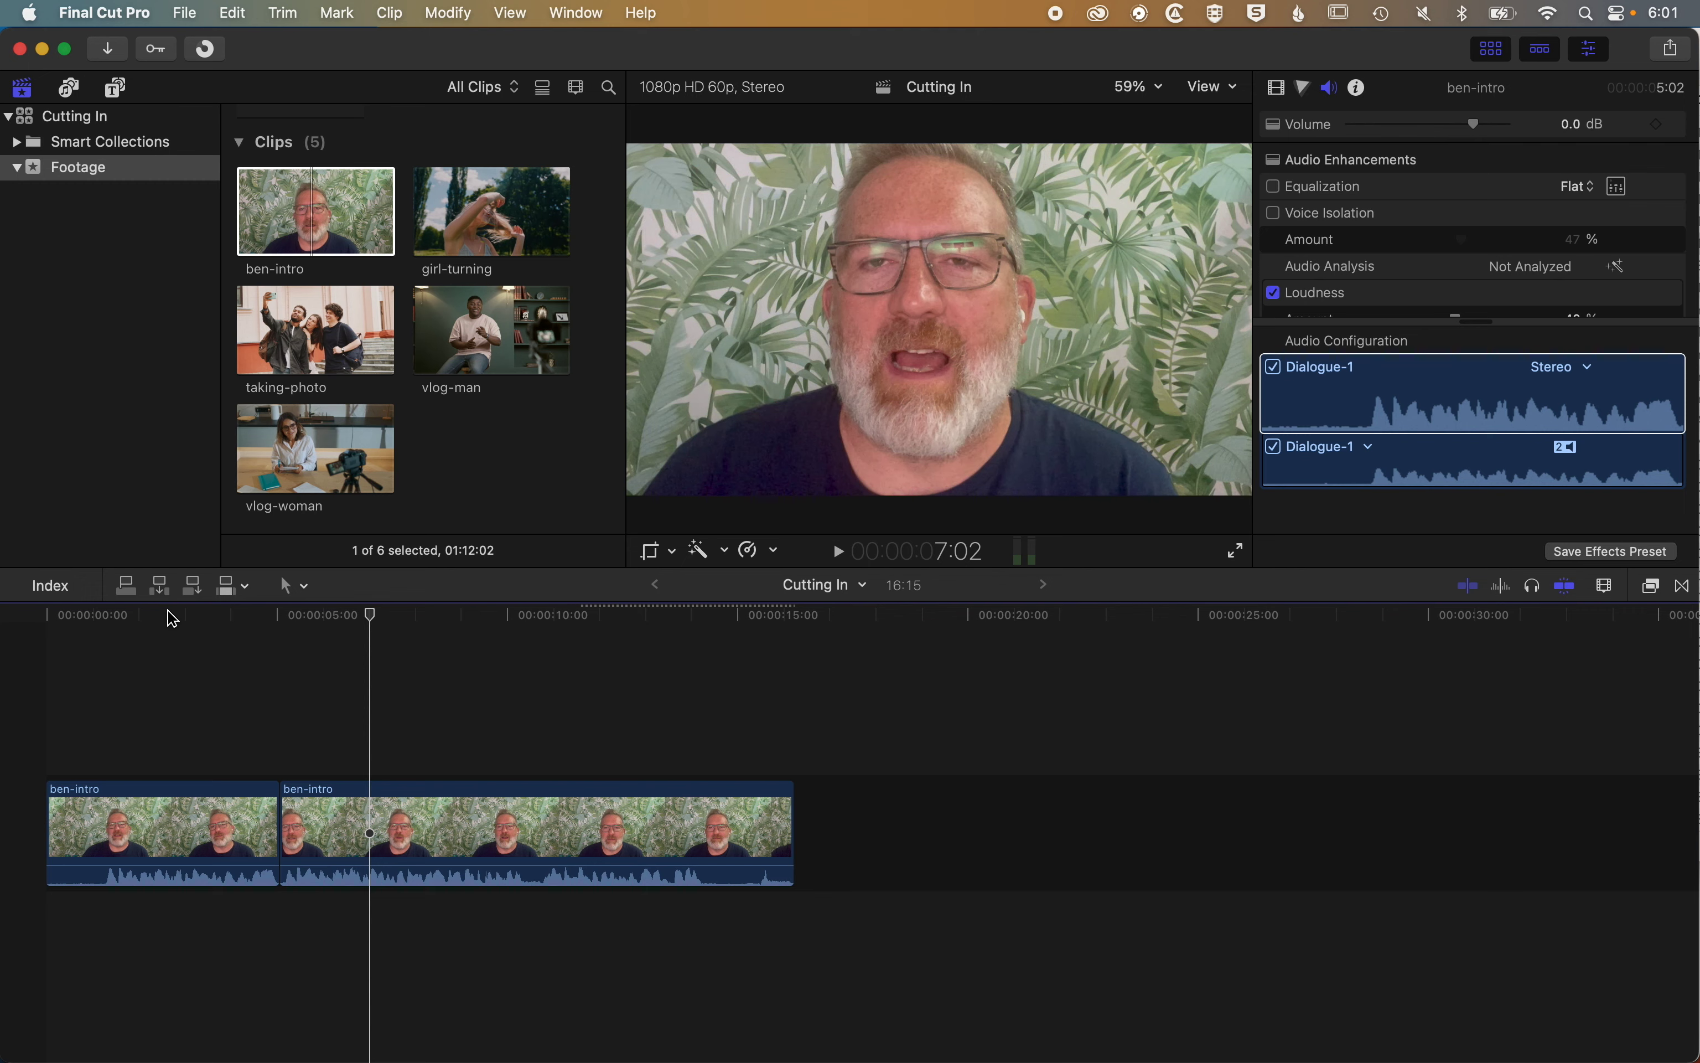
key(space)
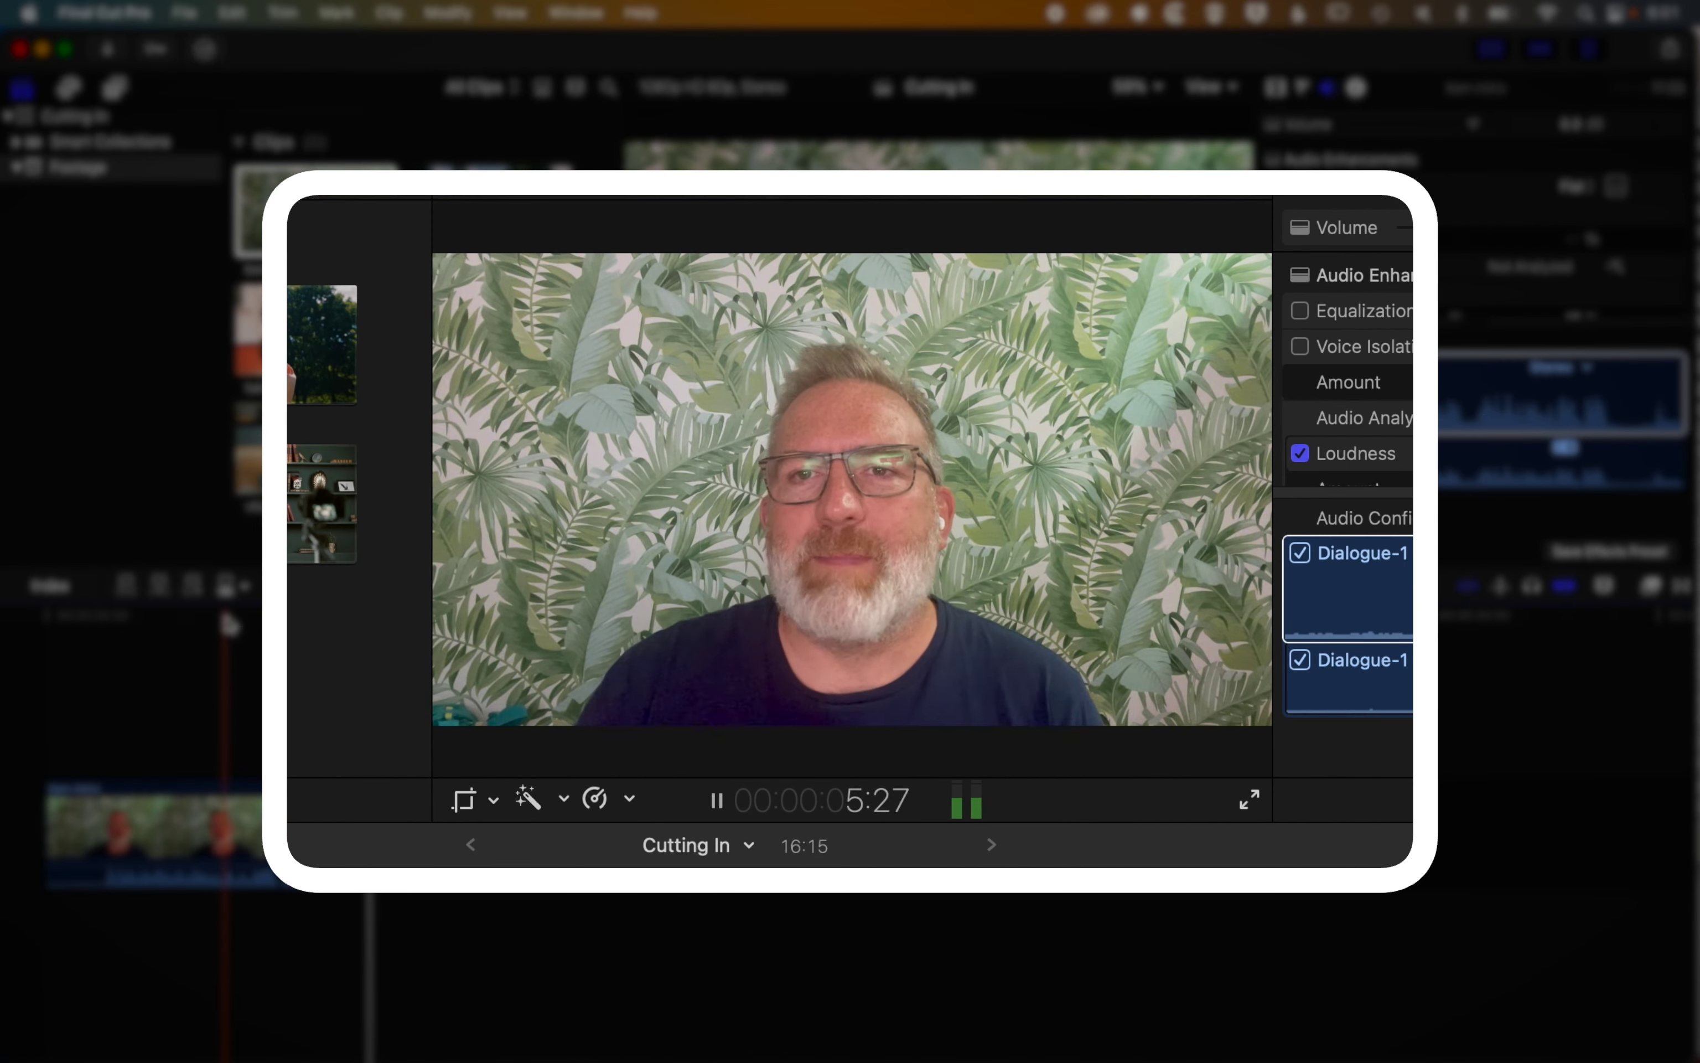
key(space)
key(space)
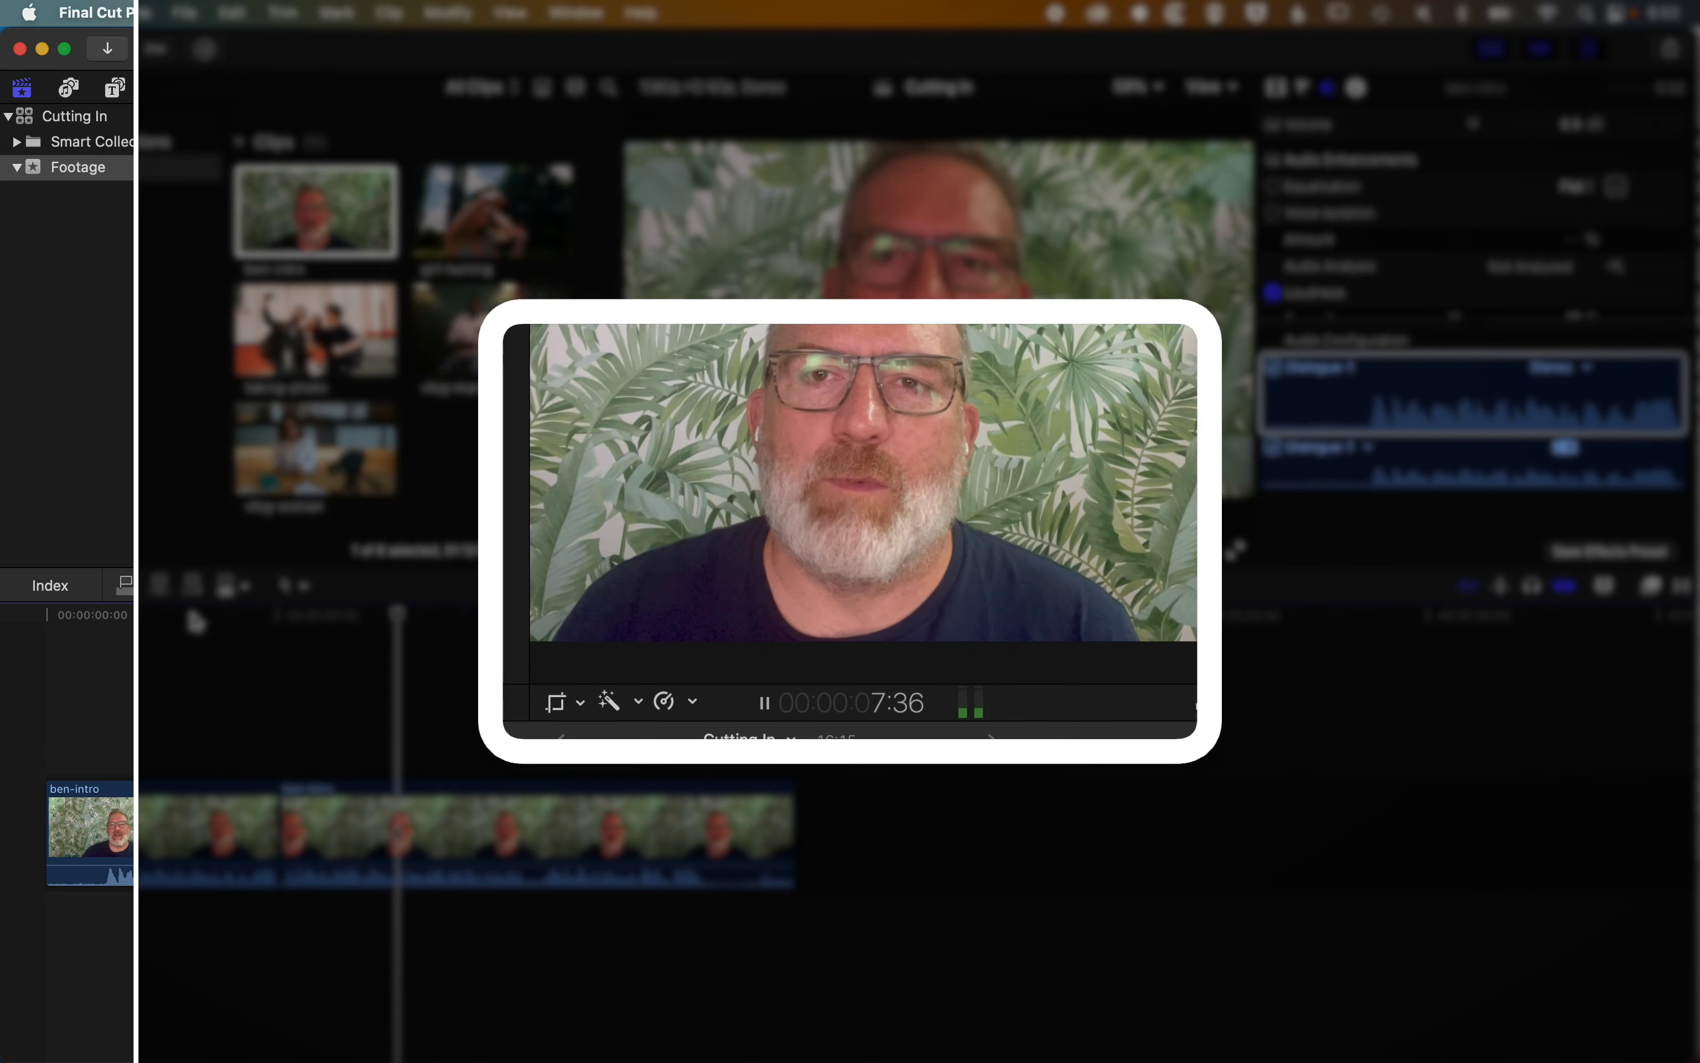
key(space)
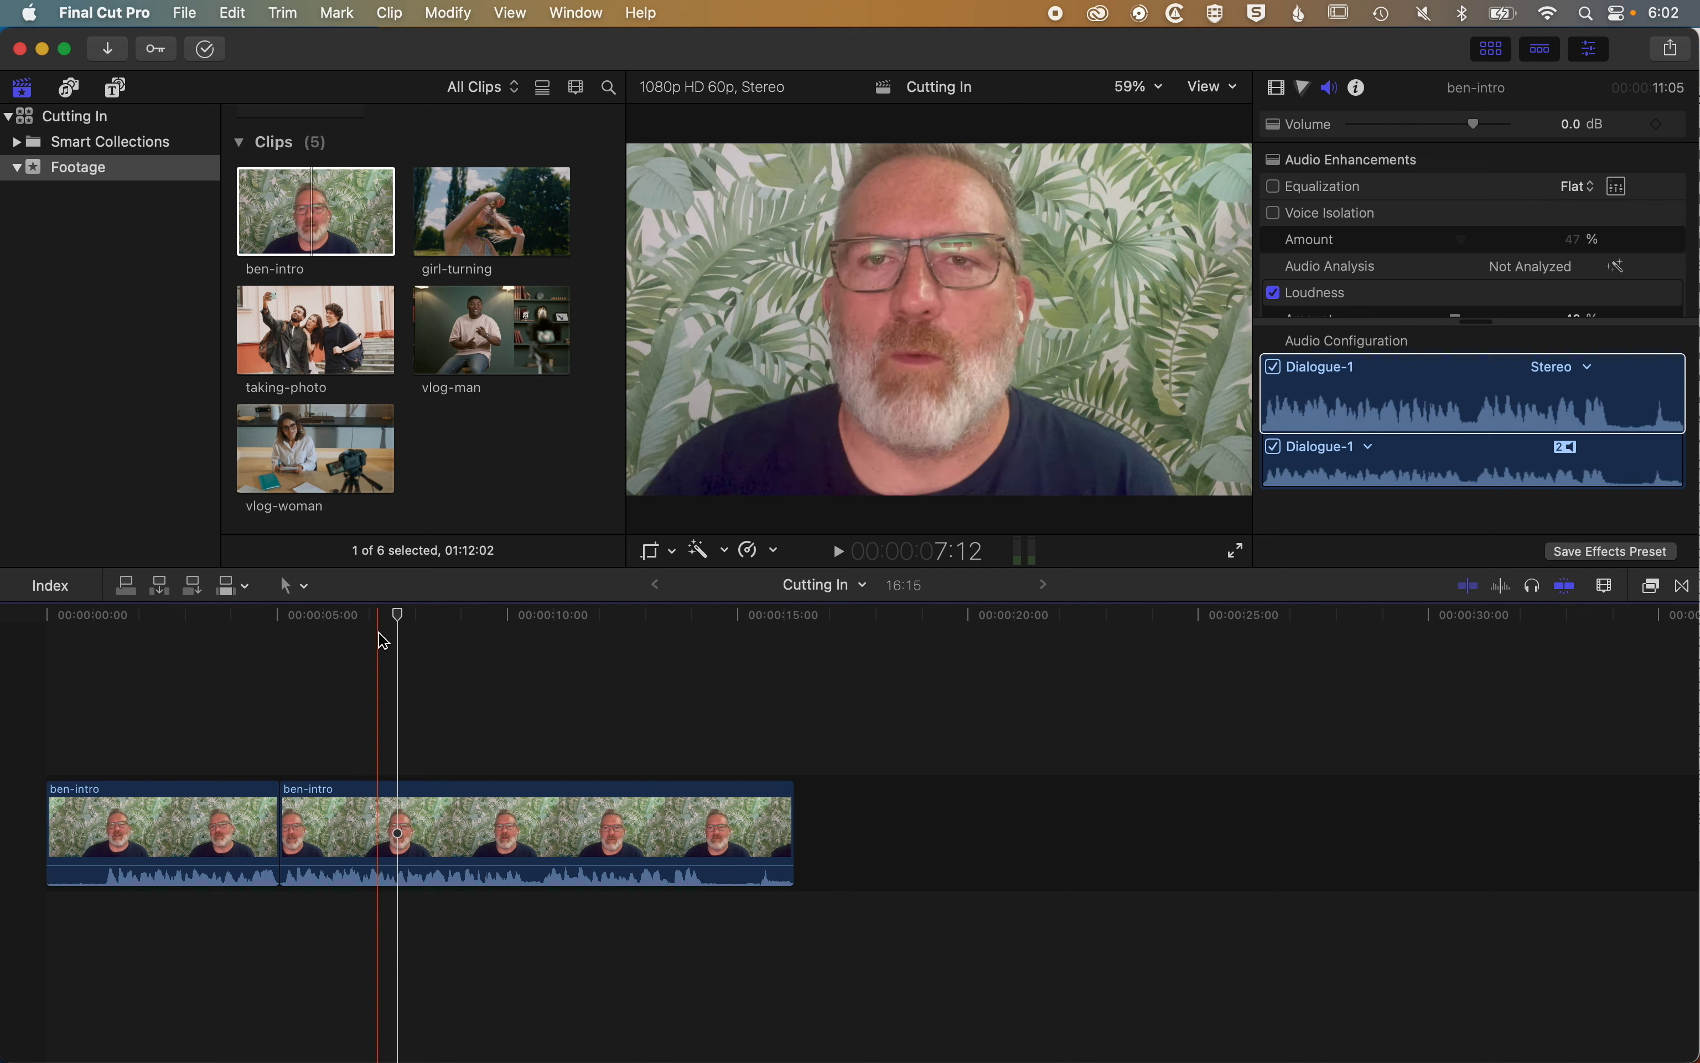
Split the second ben-intro segment at 00:00:10:22 and trim away the new last segment's start up to 00:00:10:45
drag(405, 622, 529, 624)
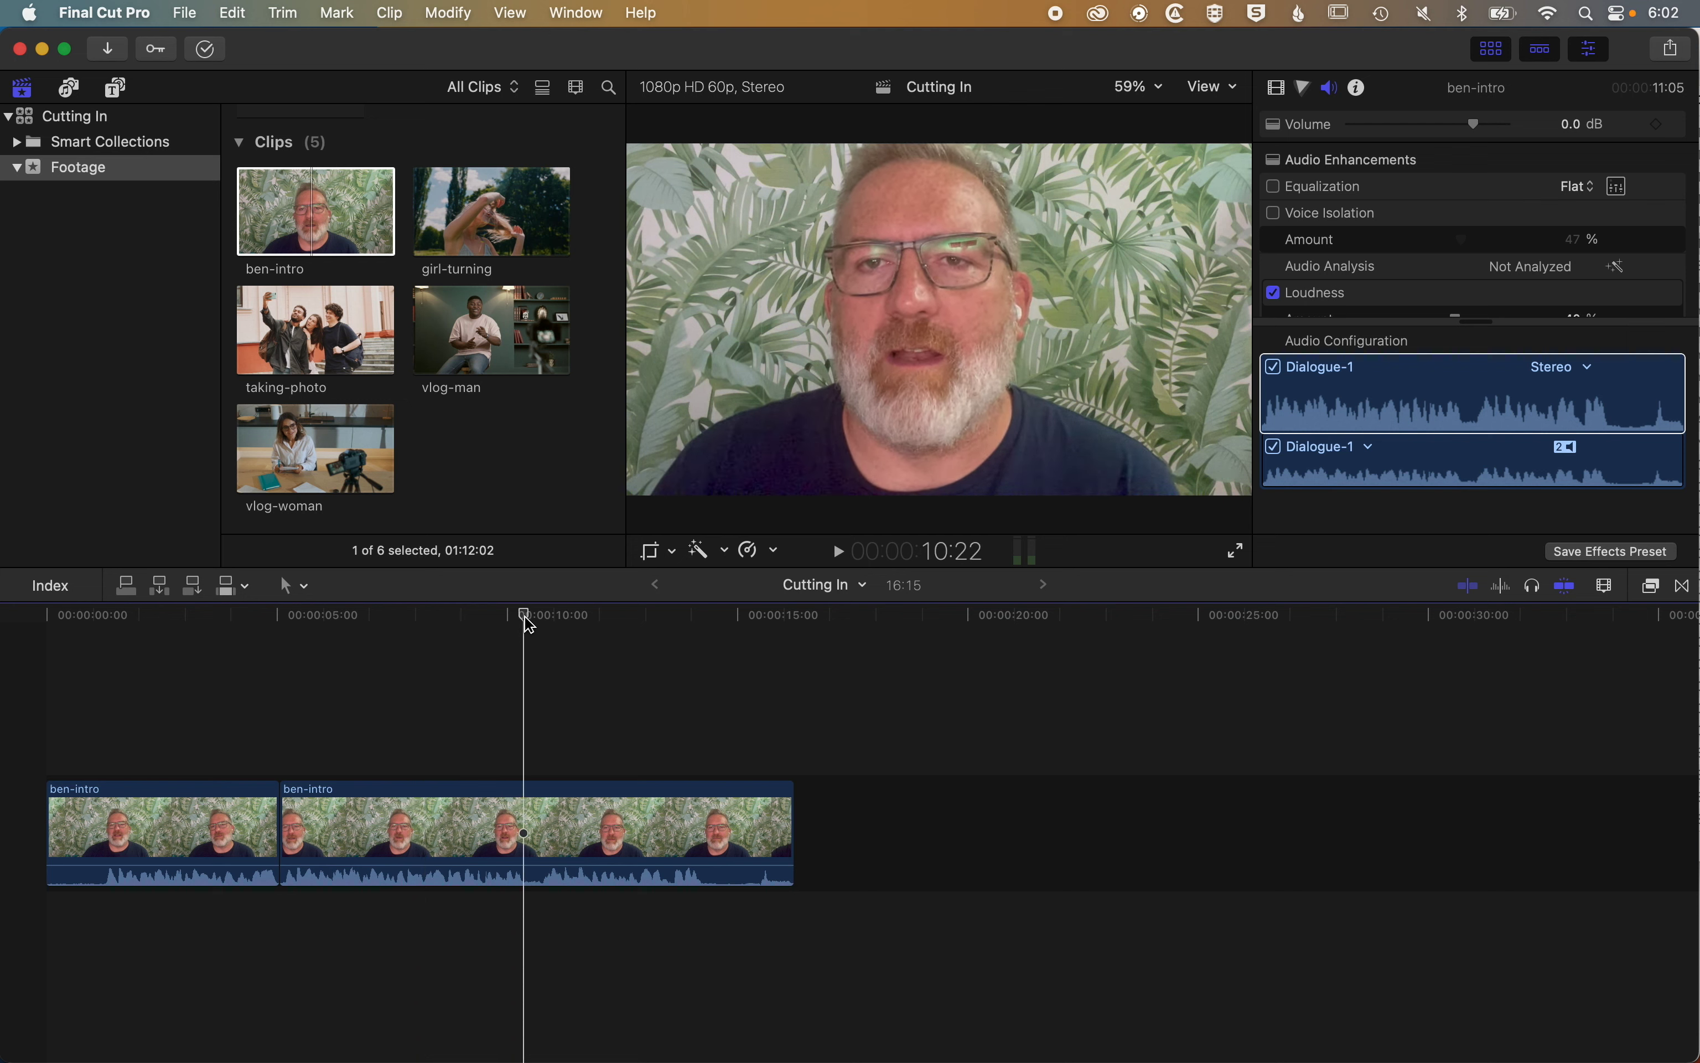
key(super+b)
key(space)
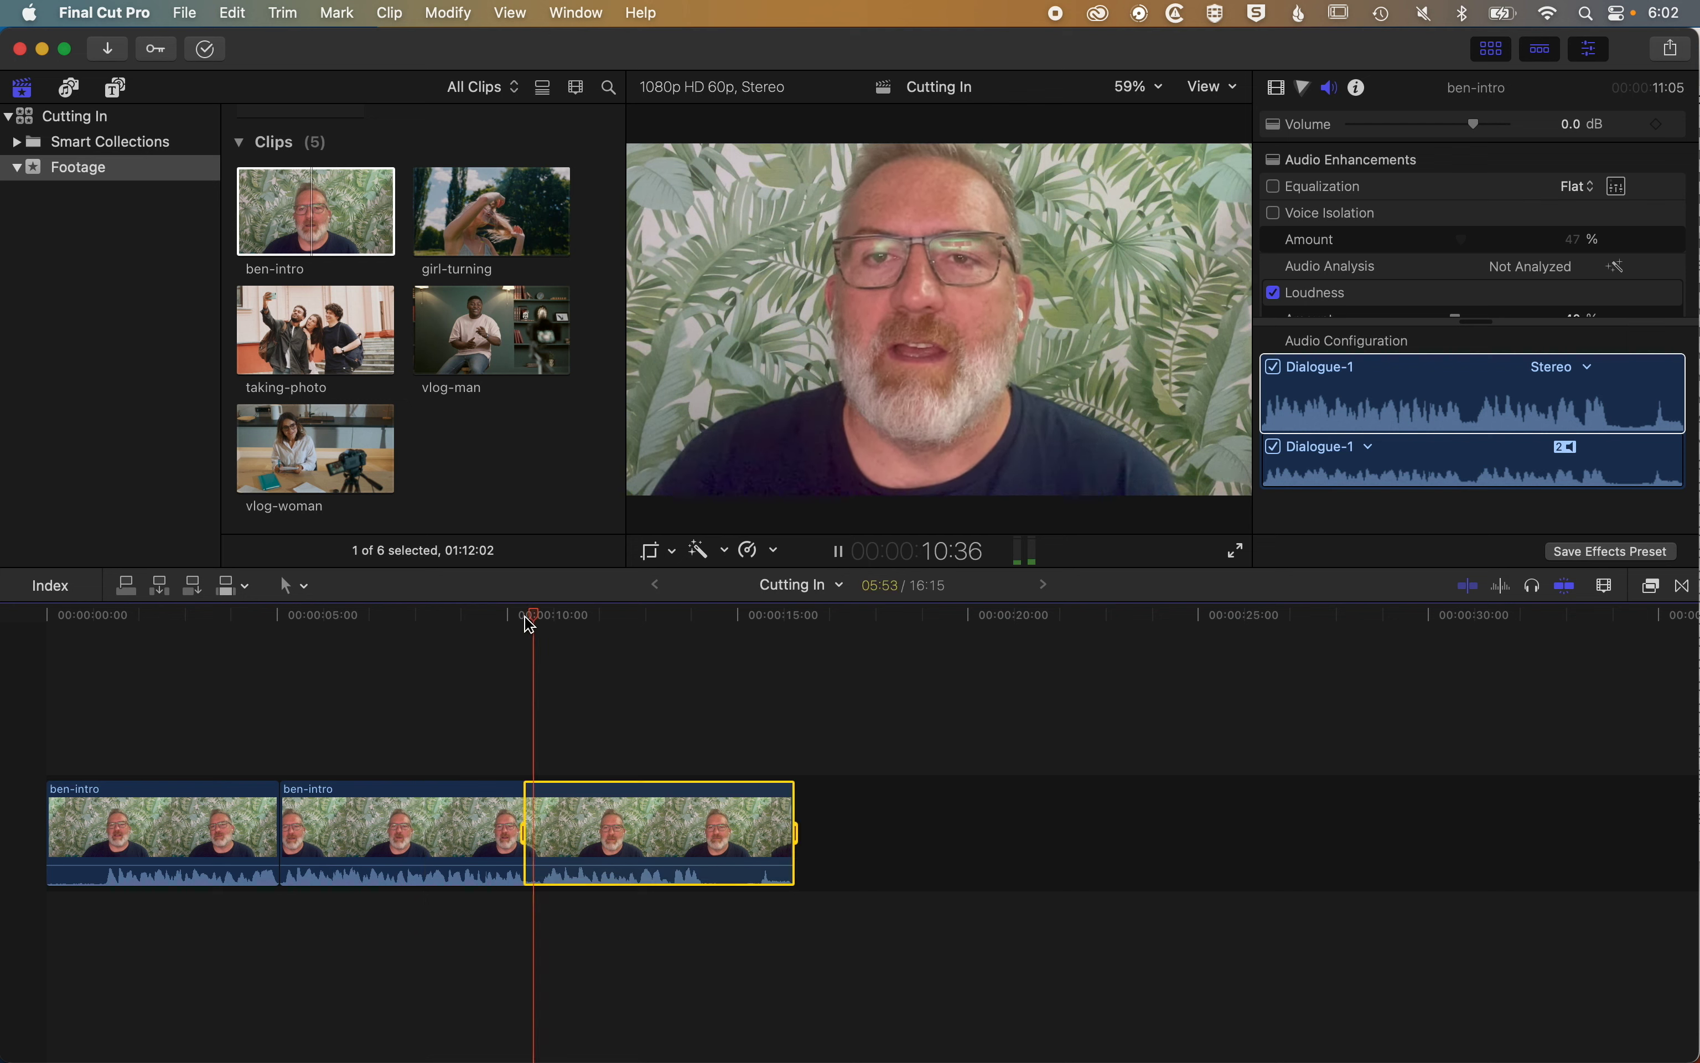
key(space)
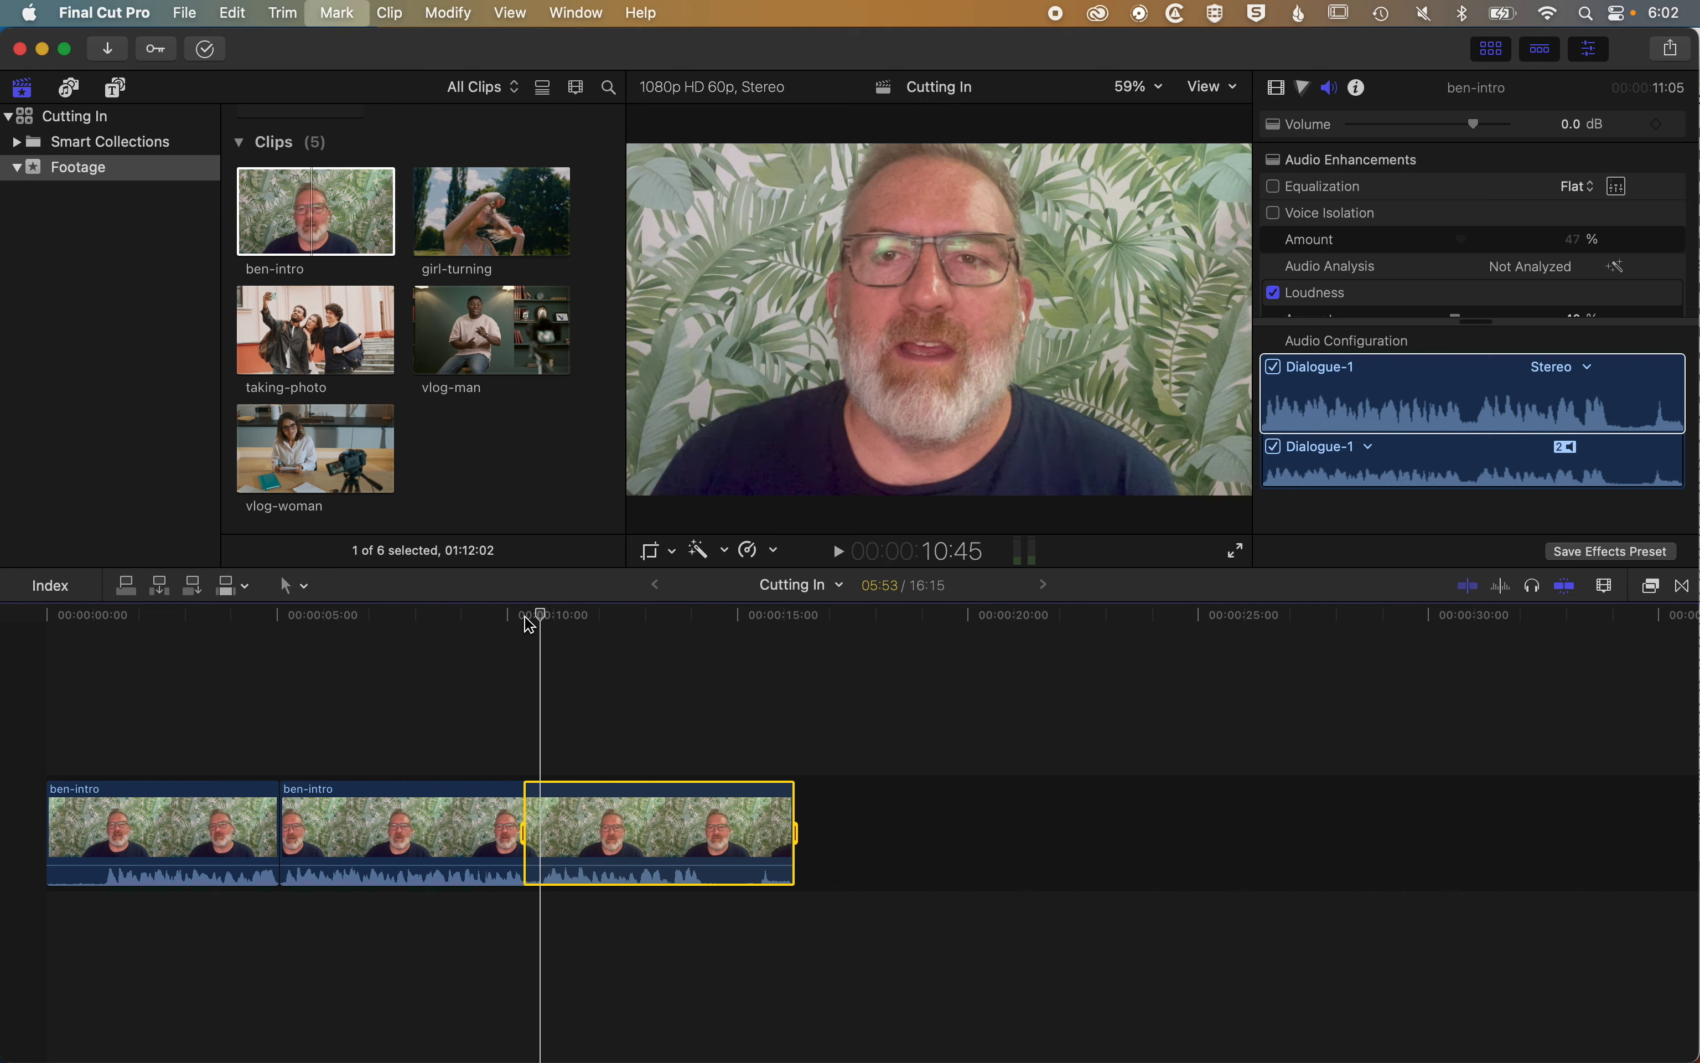
key(Delete)
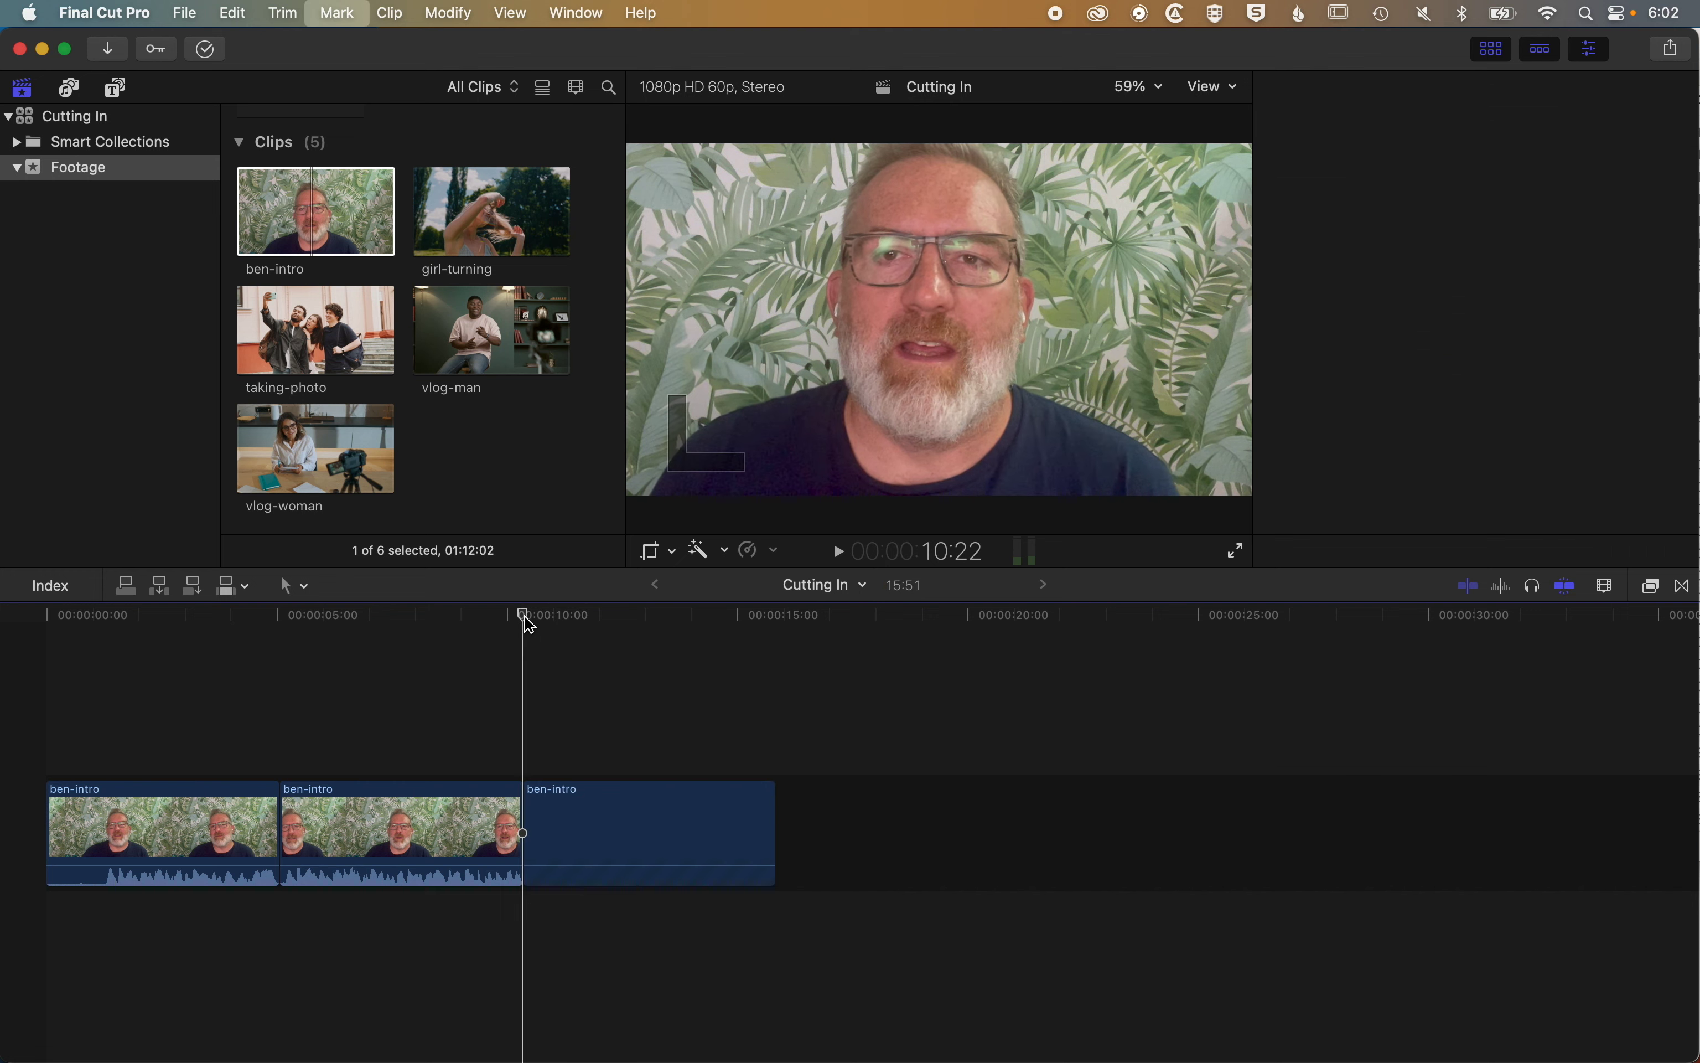
Reset the Crop parameters of the third ben-intro segment to return it to the wide framing
click(574, 843)
click(1291, 86)
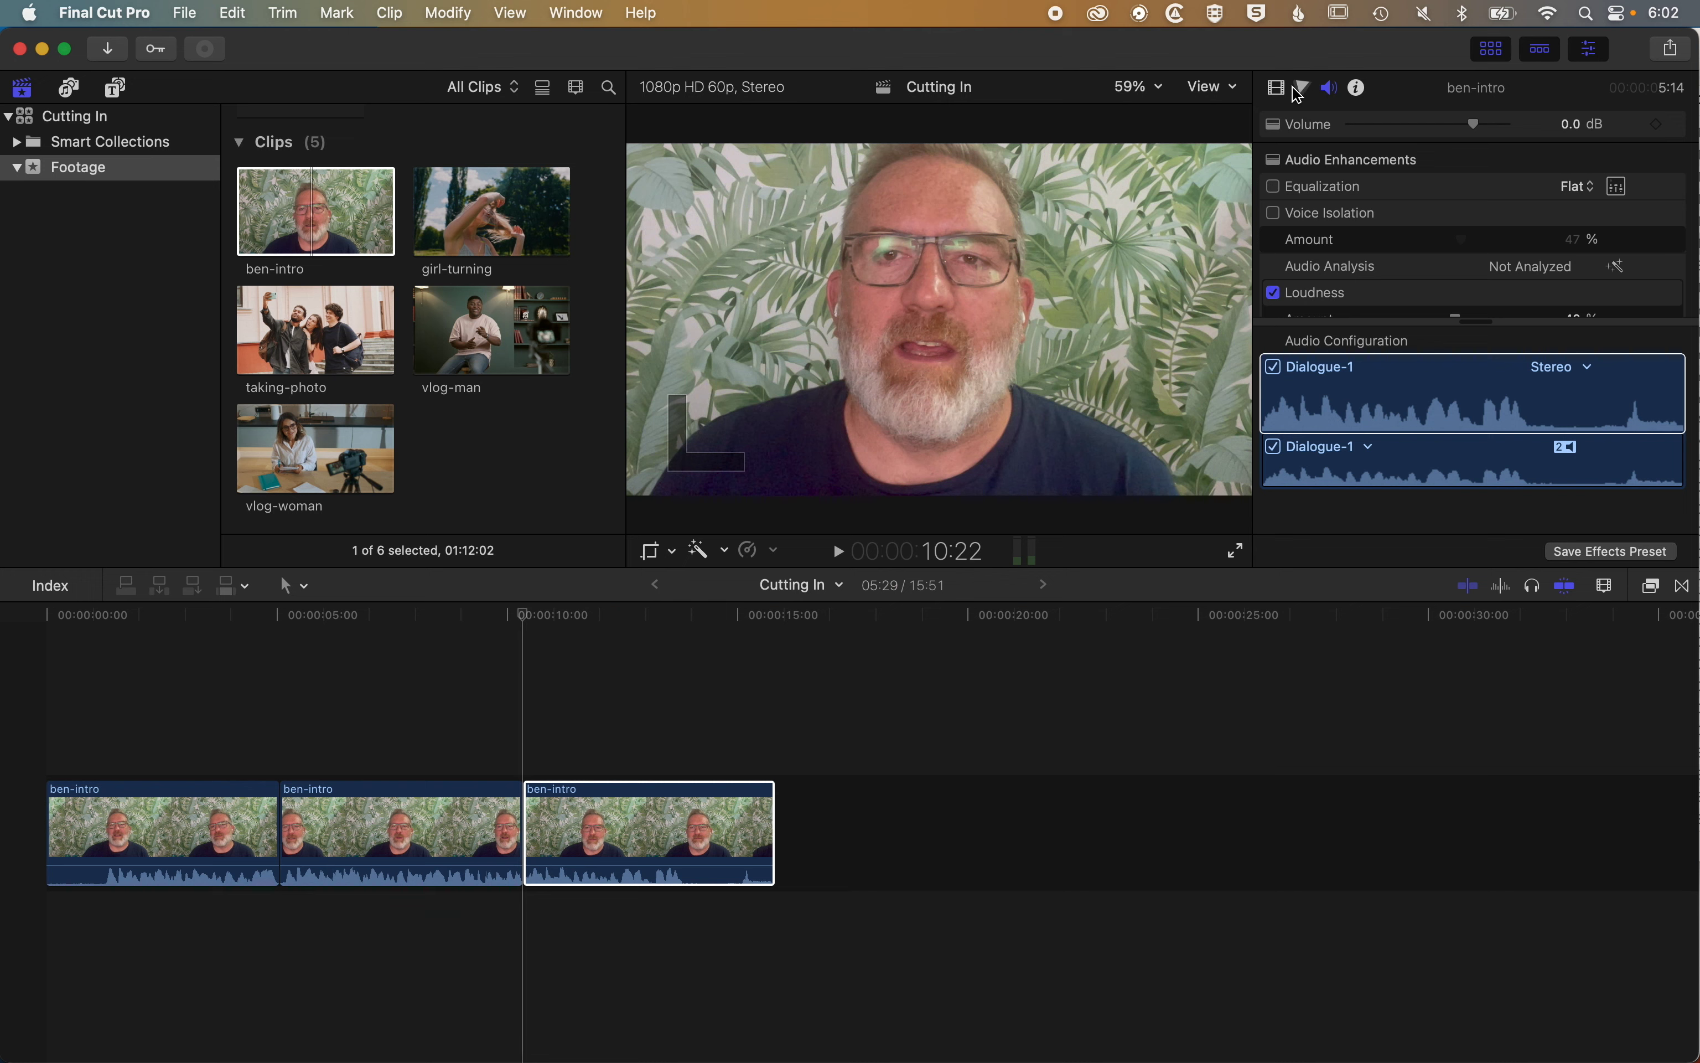
click(1280, 86)
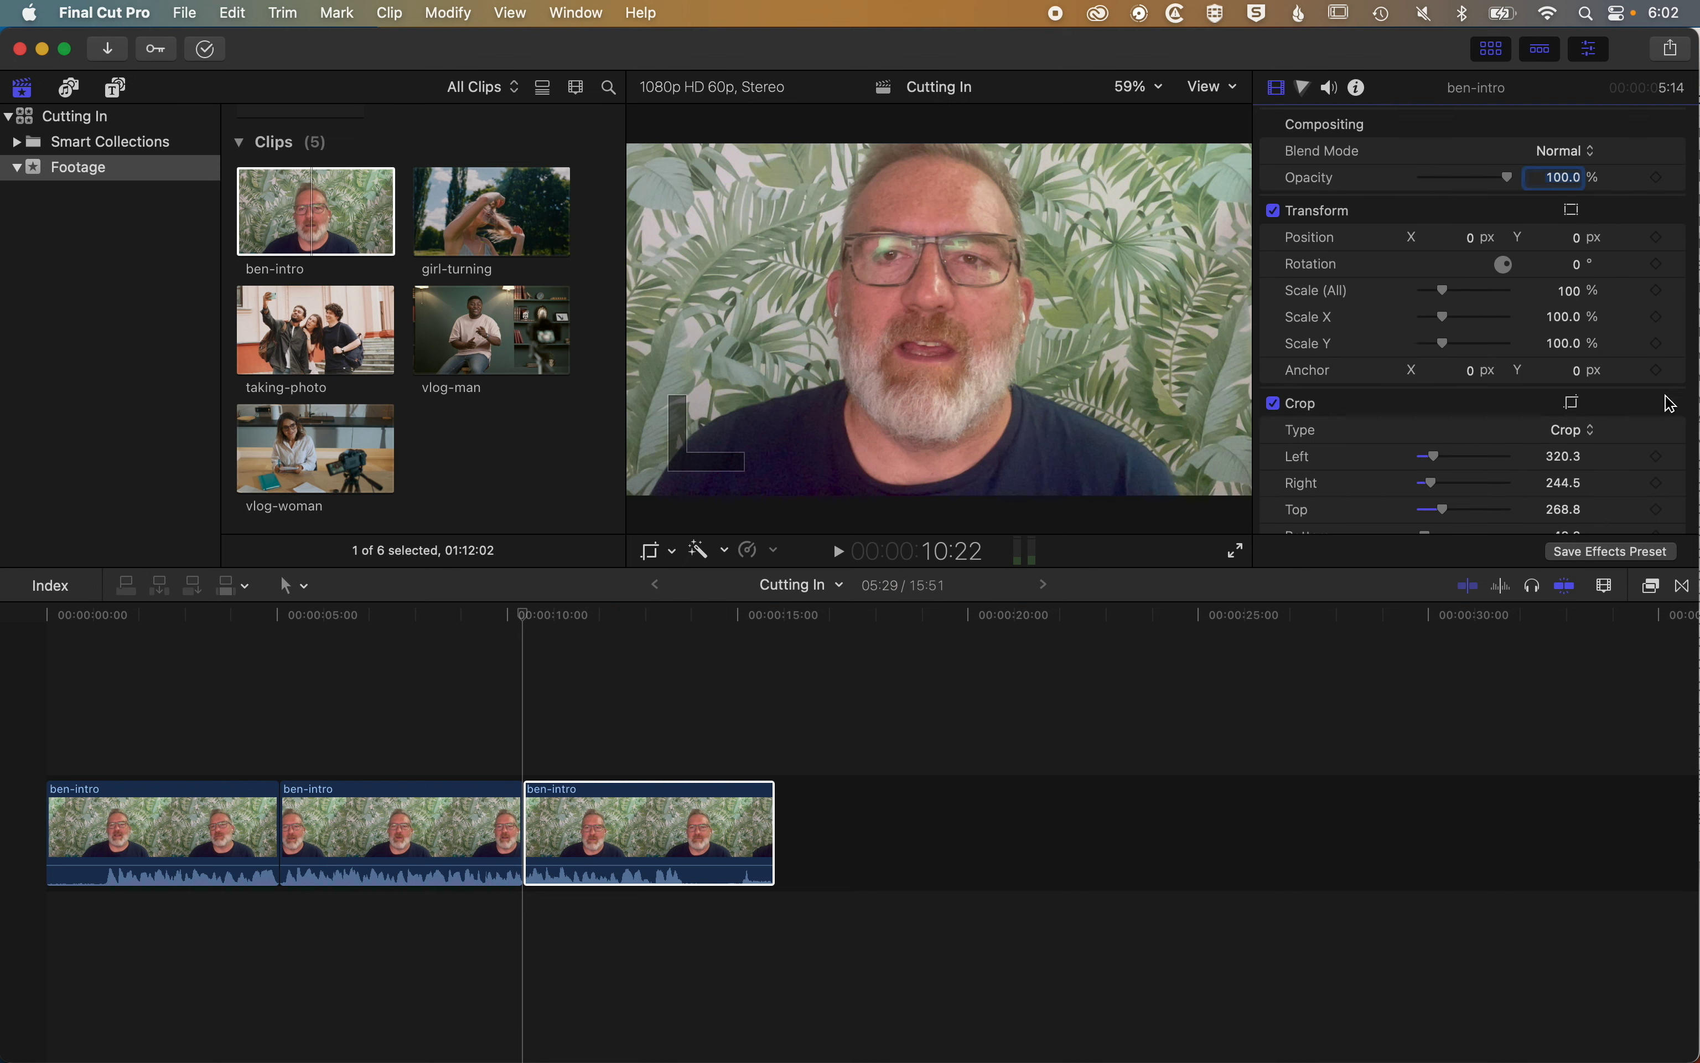
click(1678, 406)
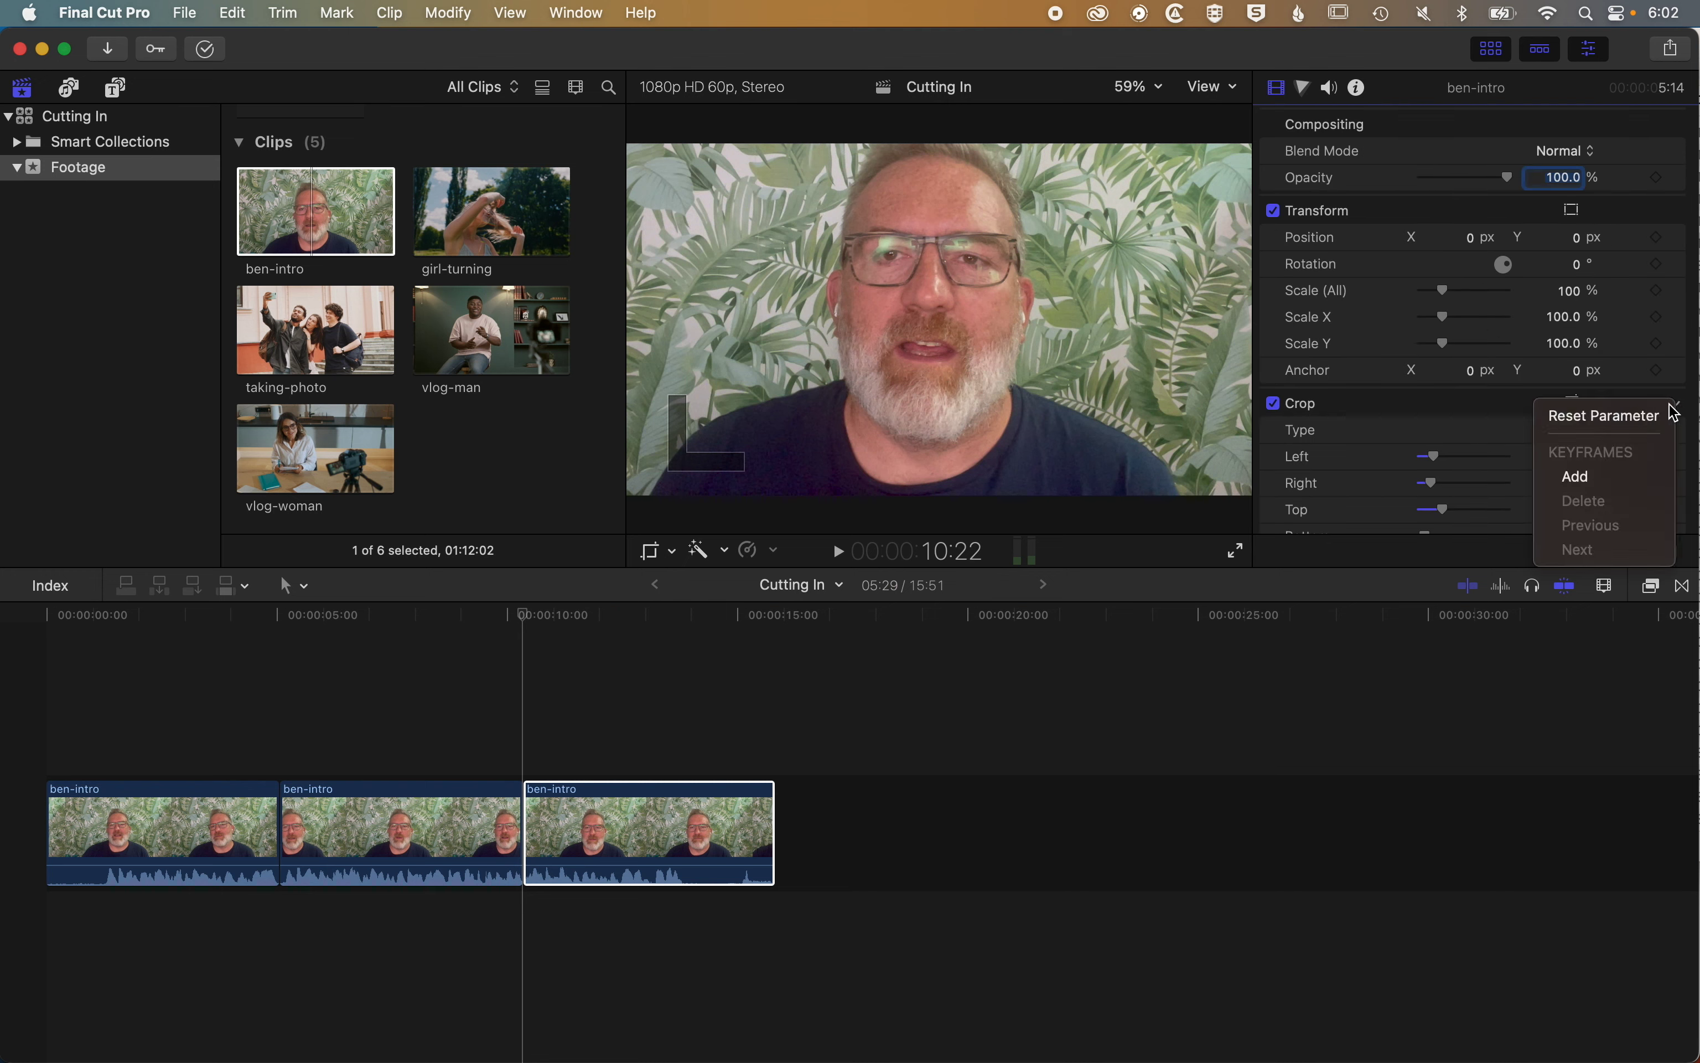
click(1626, 421)
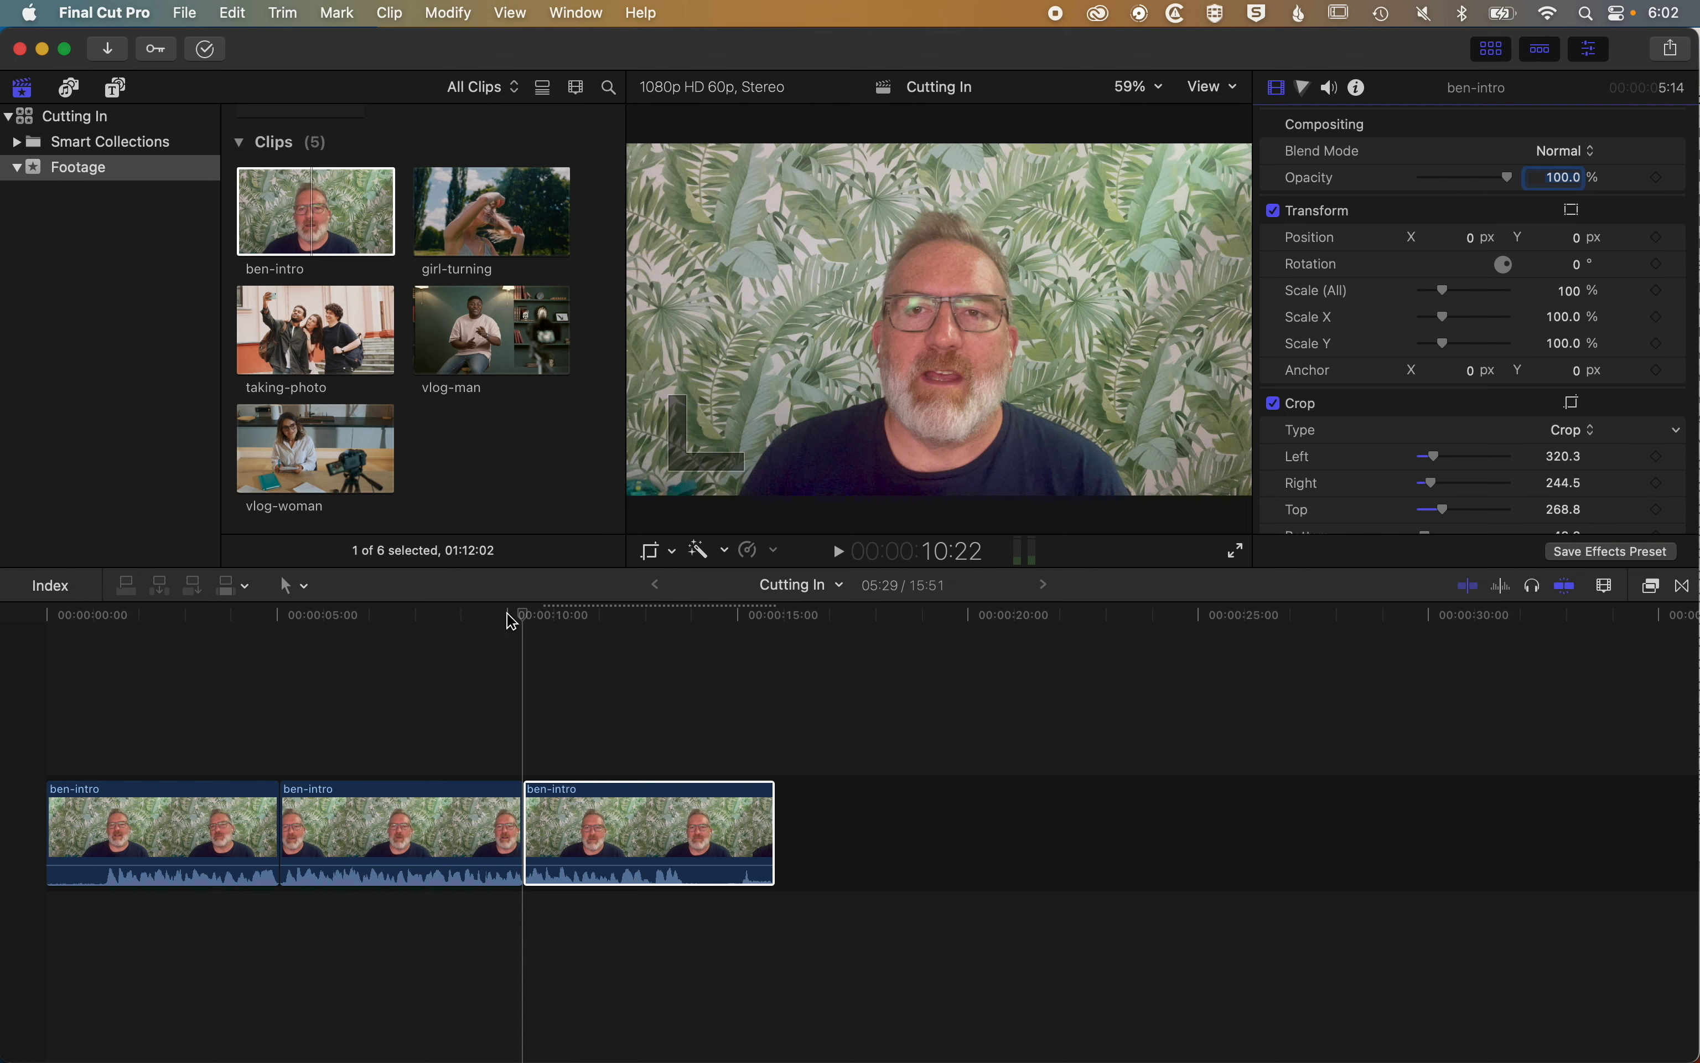
Play the sequence through the cut between the cropped second and uncropped third ben-intro segments
click(469, 617)
key(space)
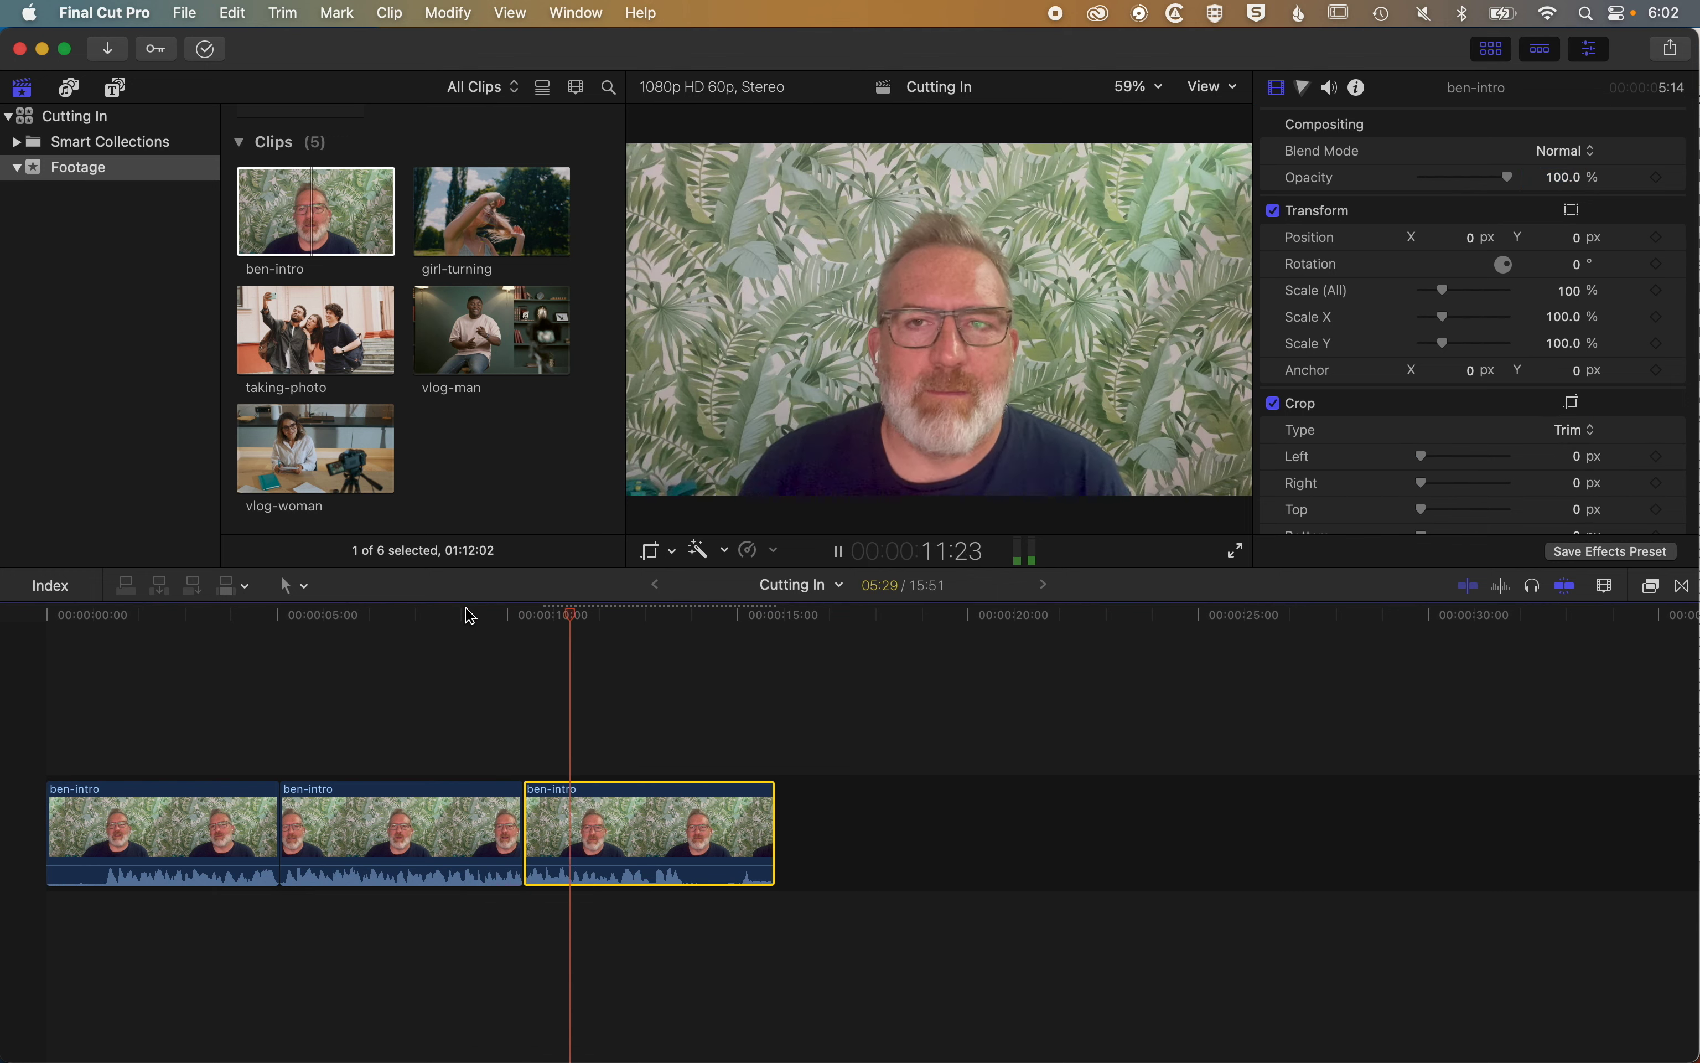
key(space)
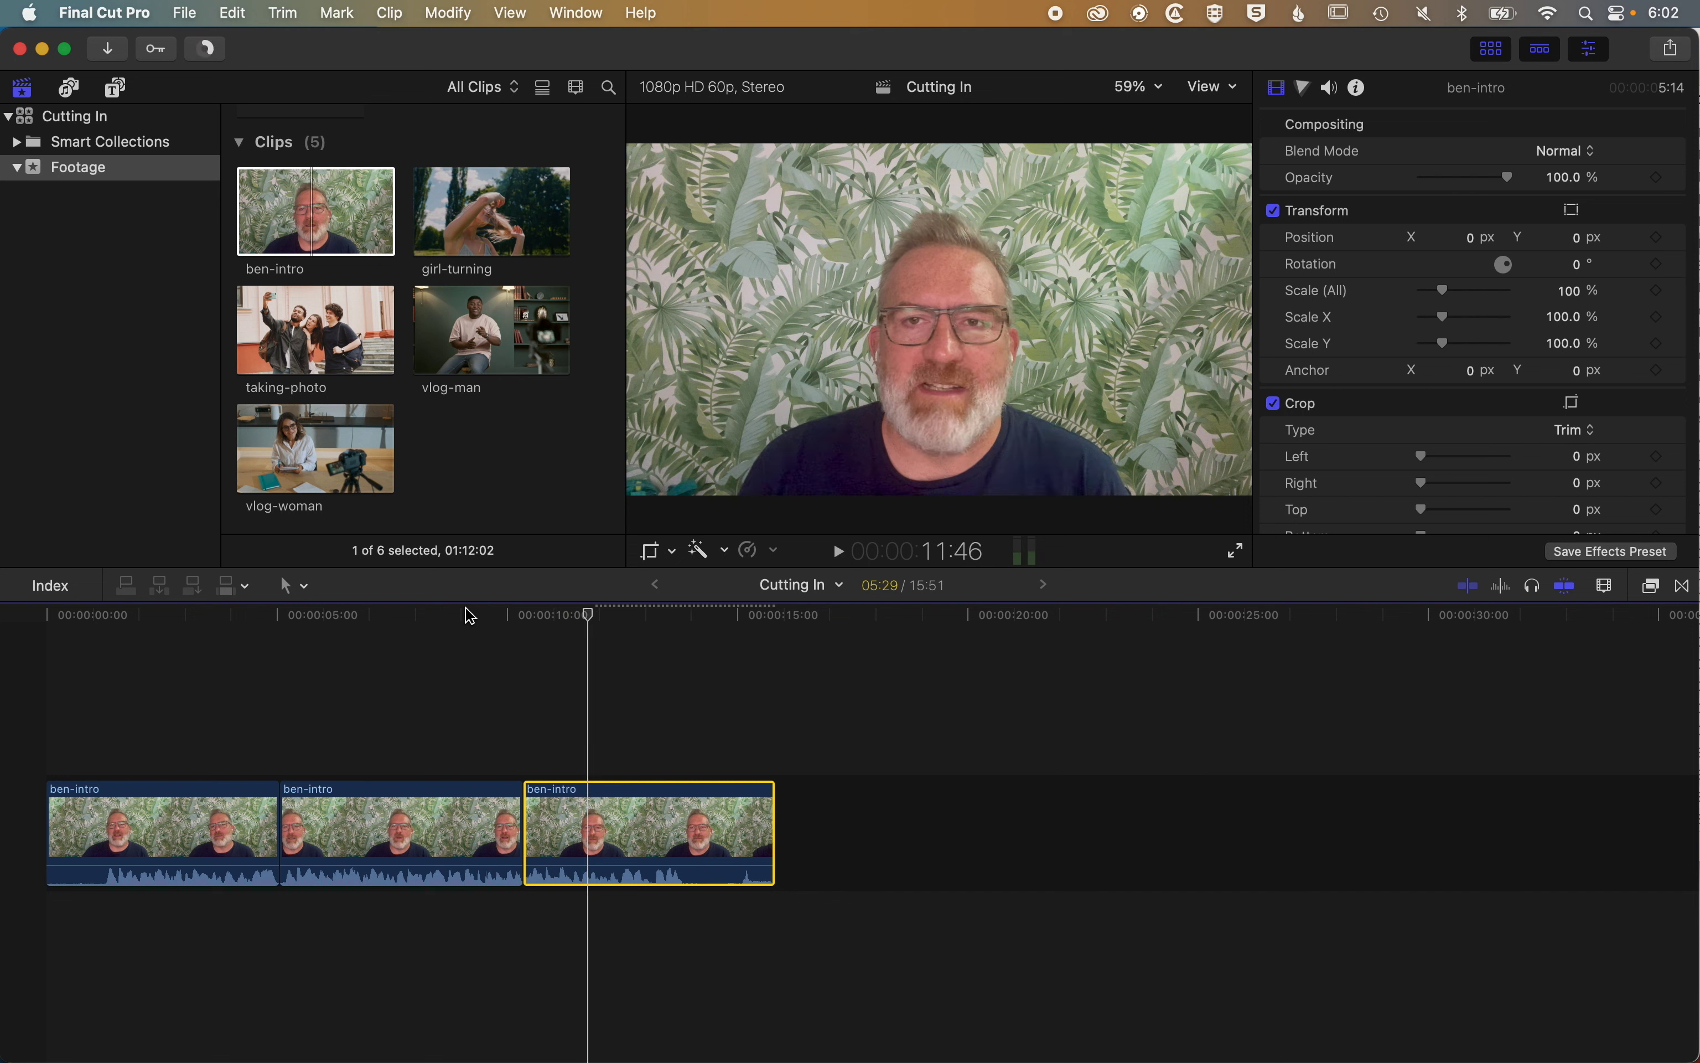
Delete all three ben-intro segments from the timeline
click(644, 703)
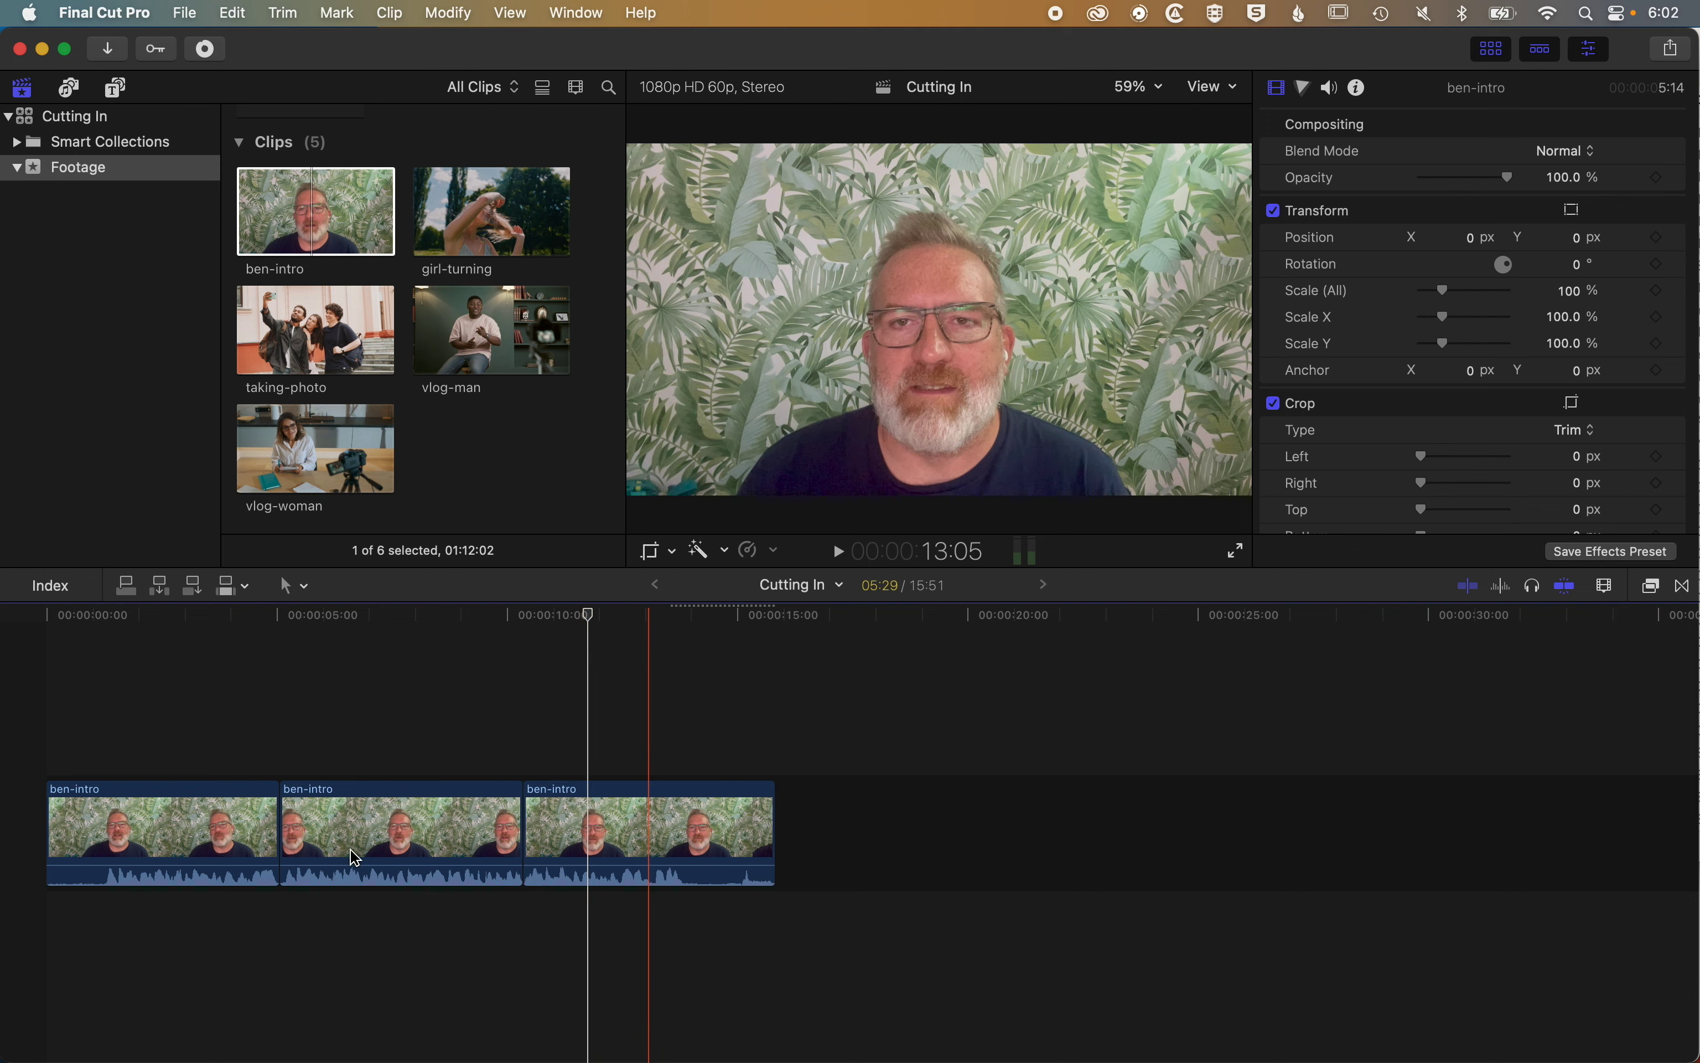
drag(654, 686, 188, 921)
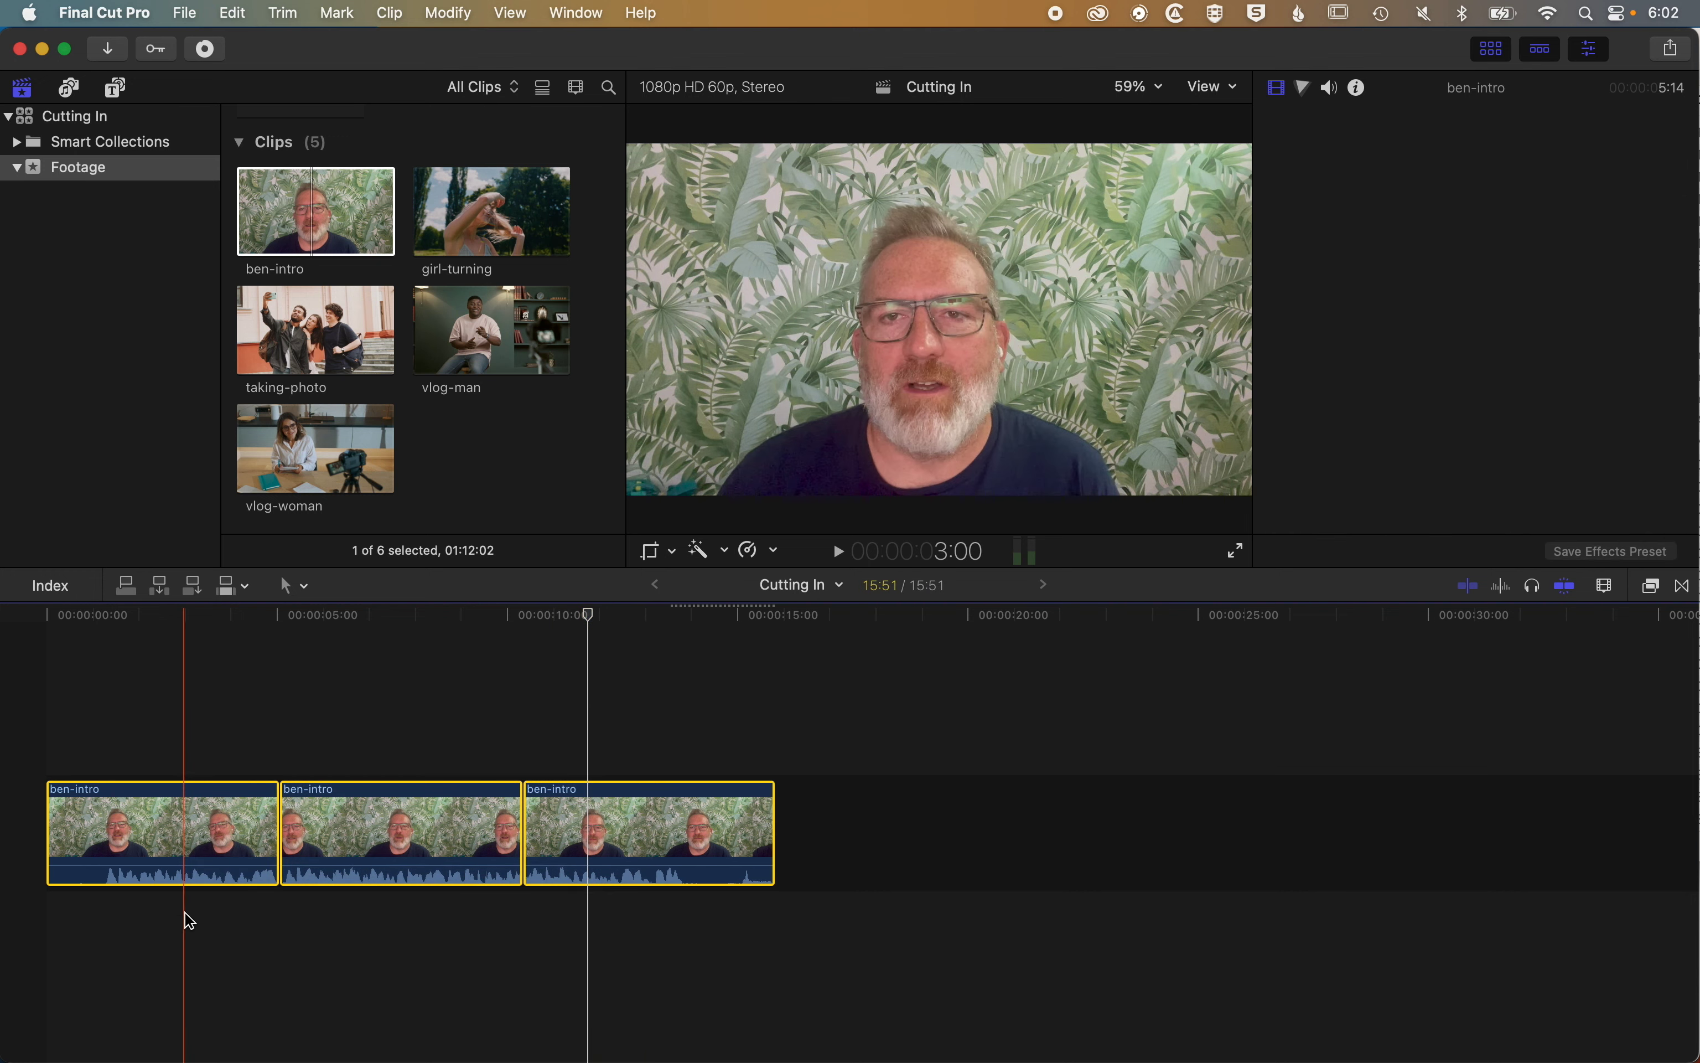
key(Delete)
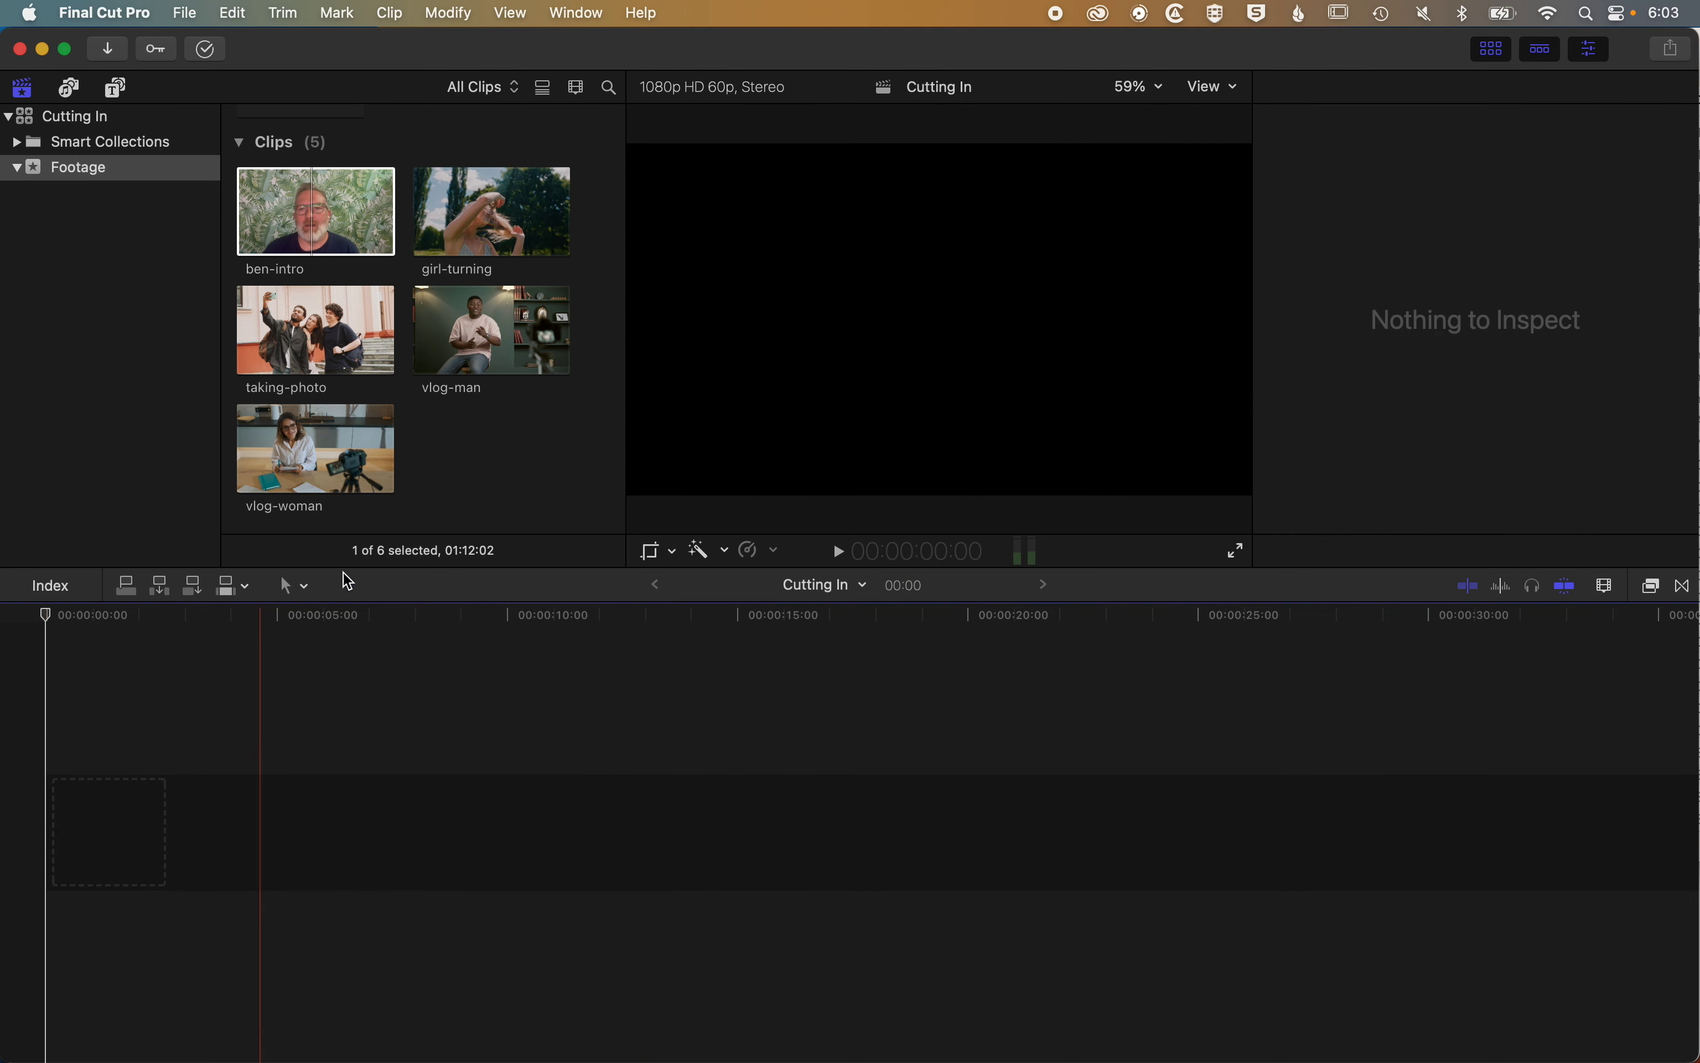
Add the girl-turning clip to the start of the empty timeline and split it at 00:00:03:07
click(471, 219)
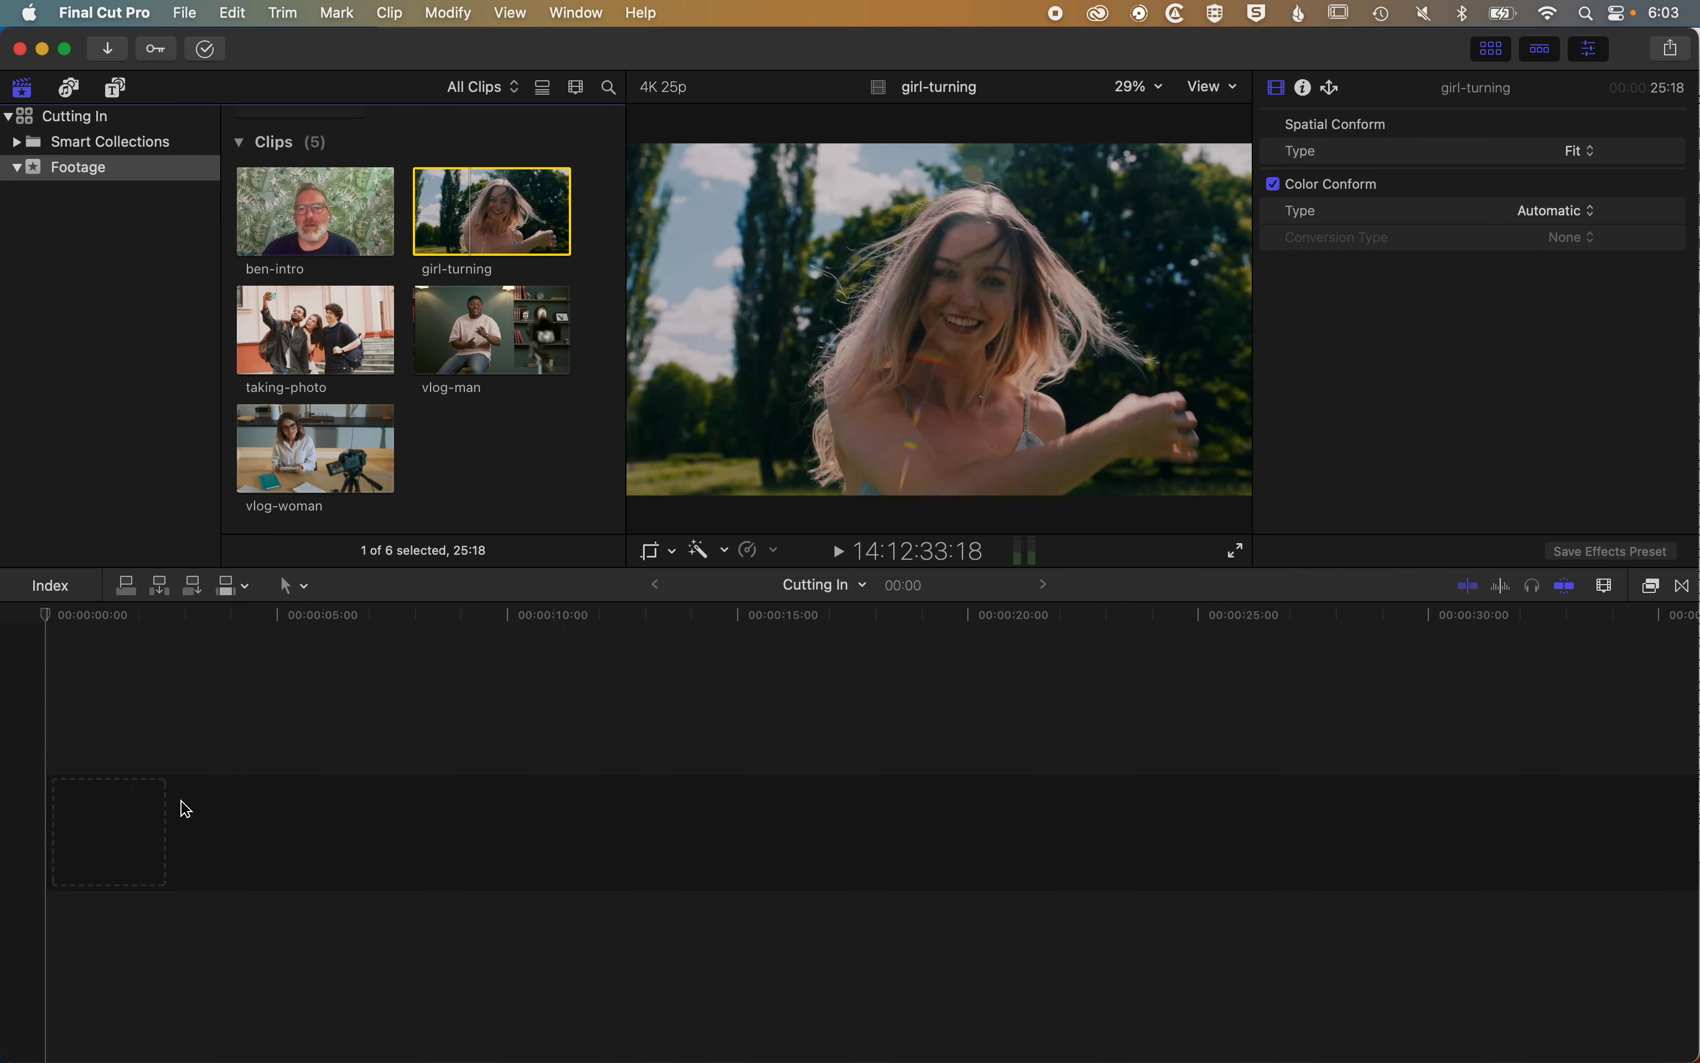
drag(118, 851, 95, 858)
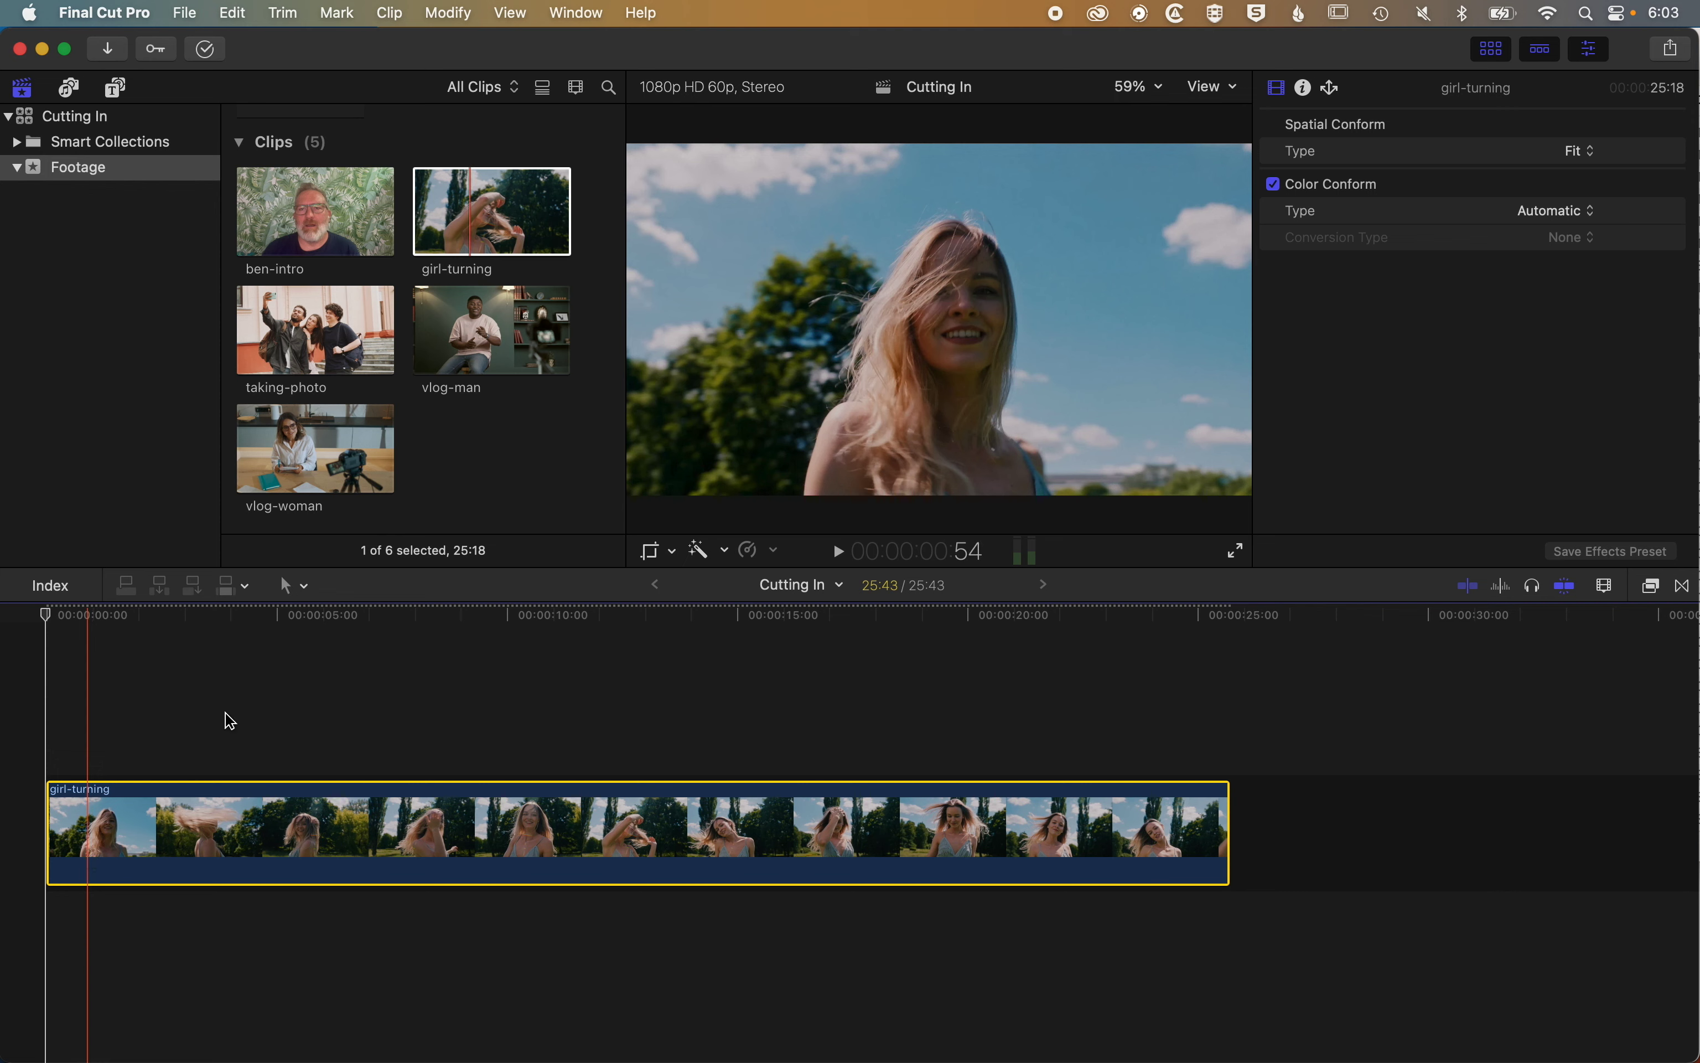
drag(281, 623, 194, 656)
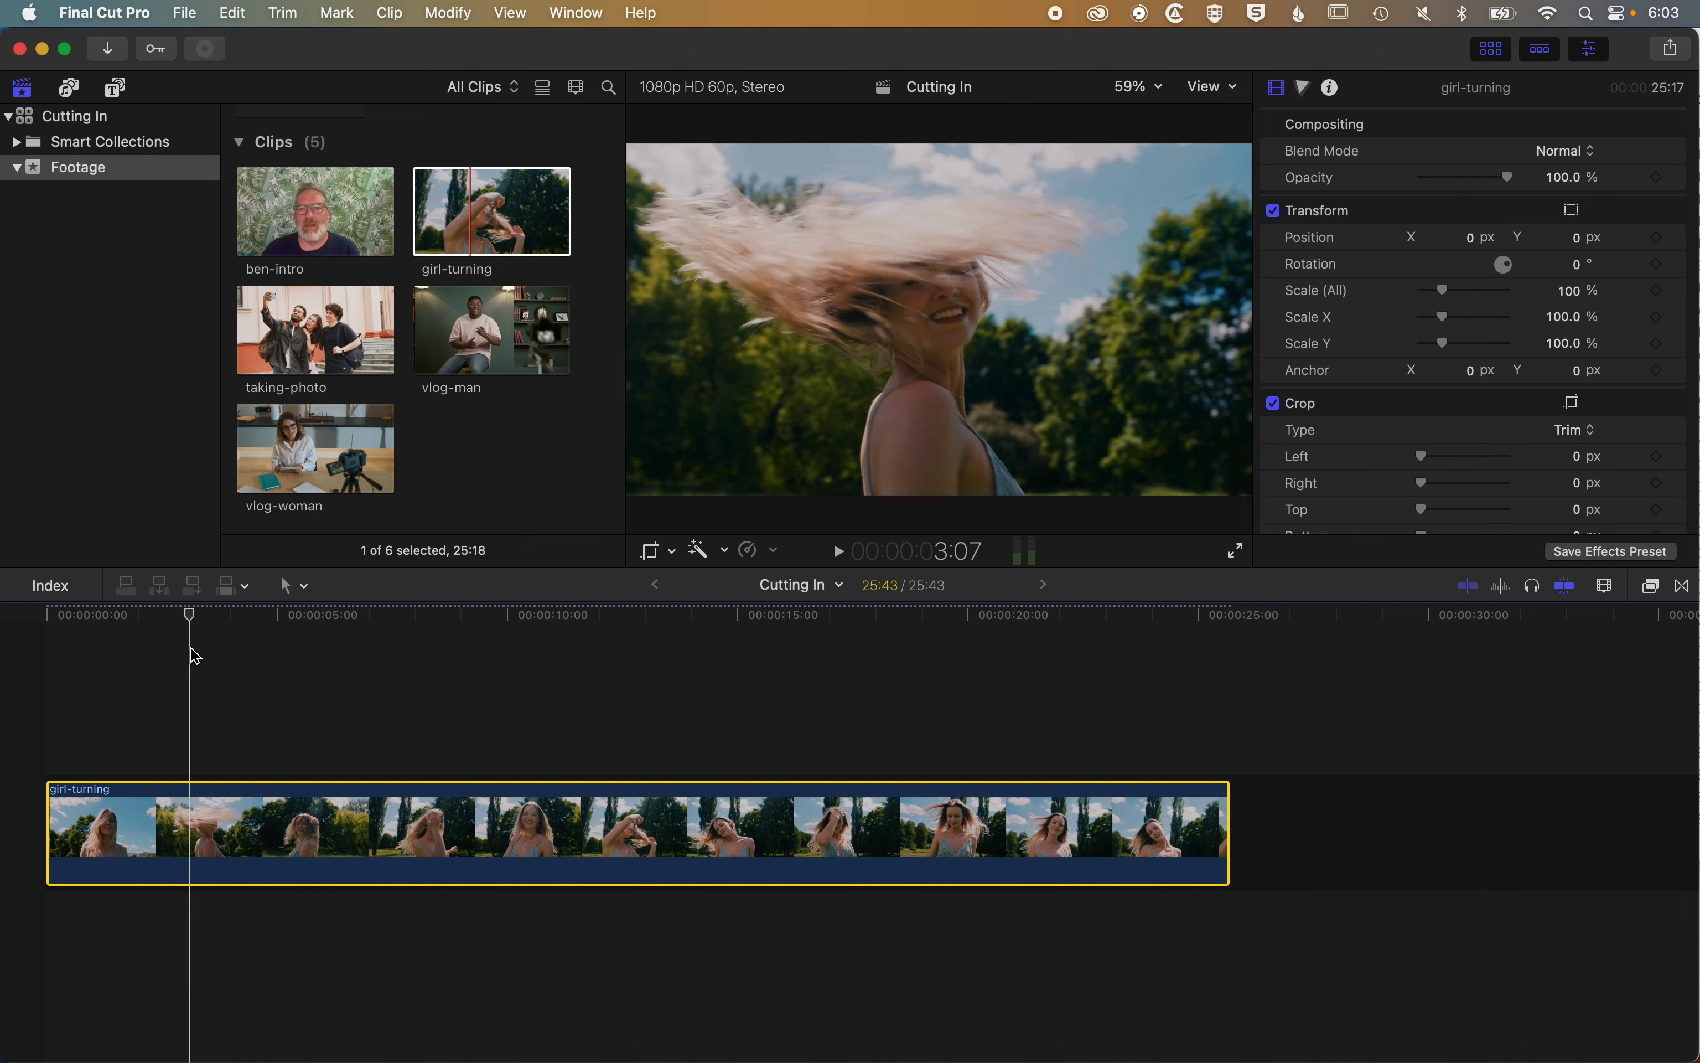
key(super+b)
Crop the second girl-turning segment around the woman, with about 590 cropped from the left, 710 from the right and 349 from the top
click(245, 832)
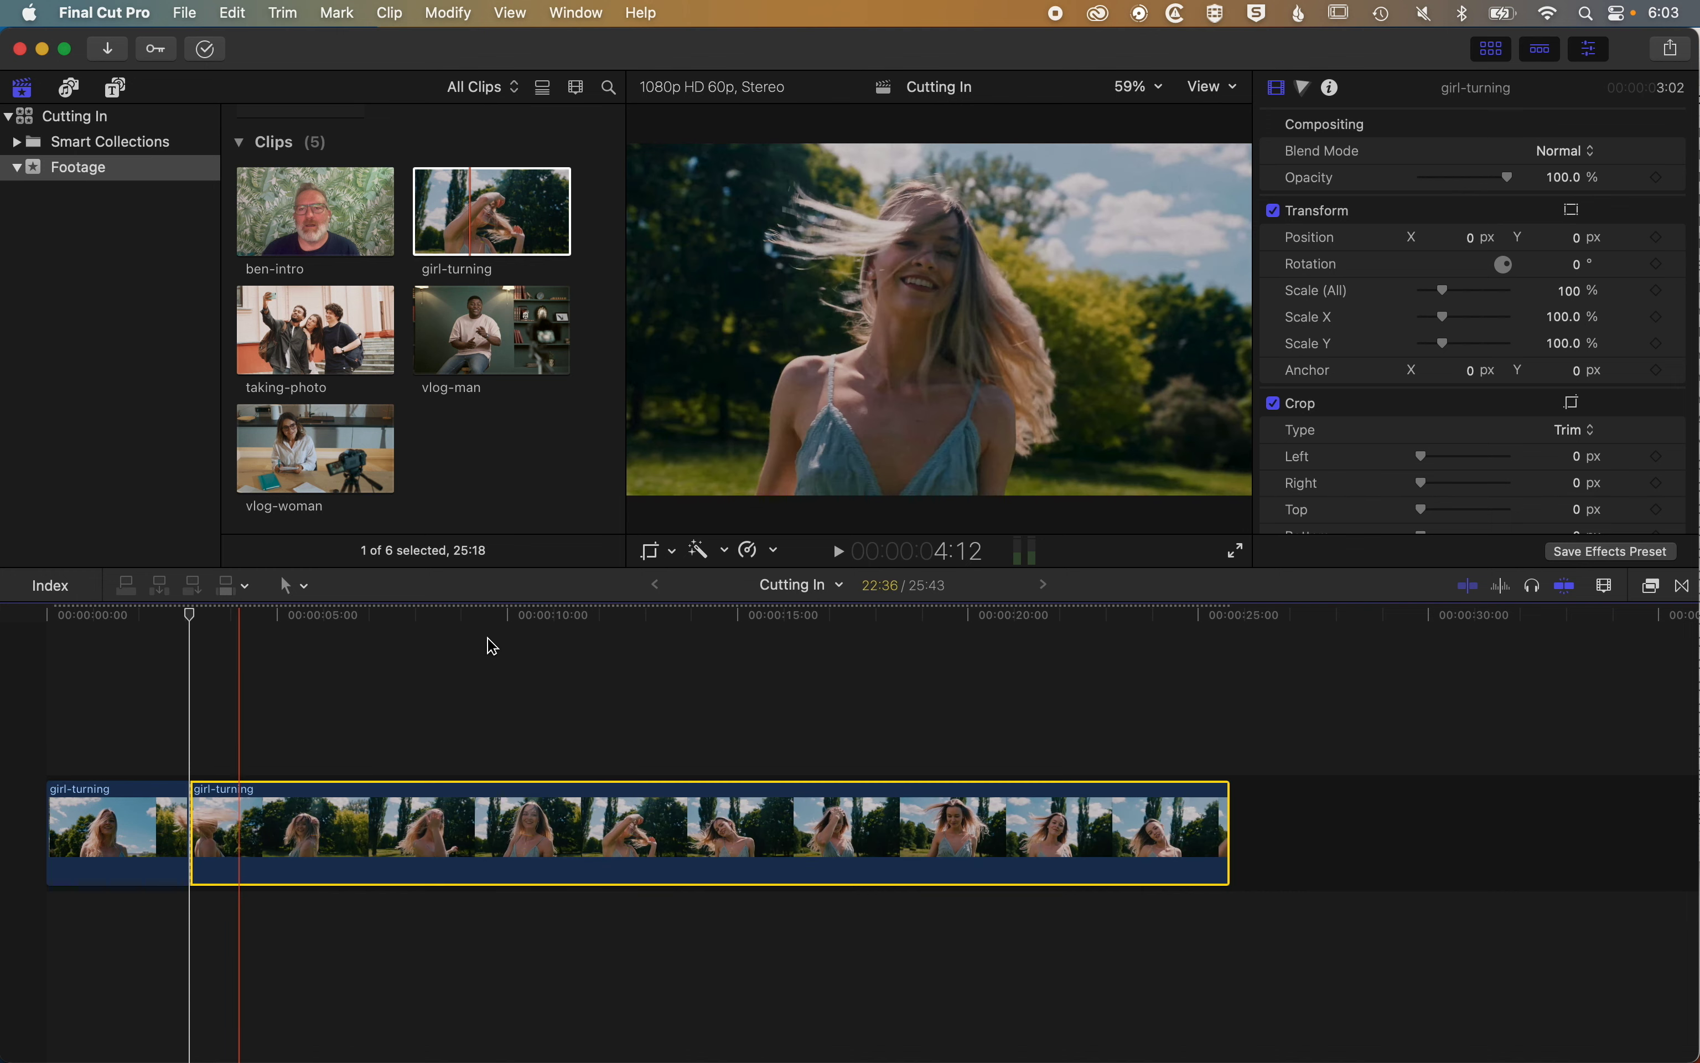
click(652, 552)
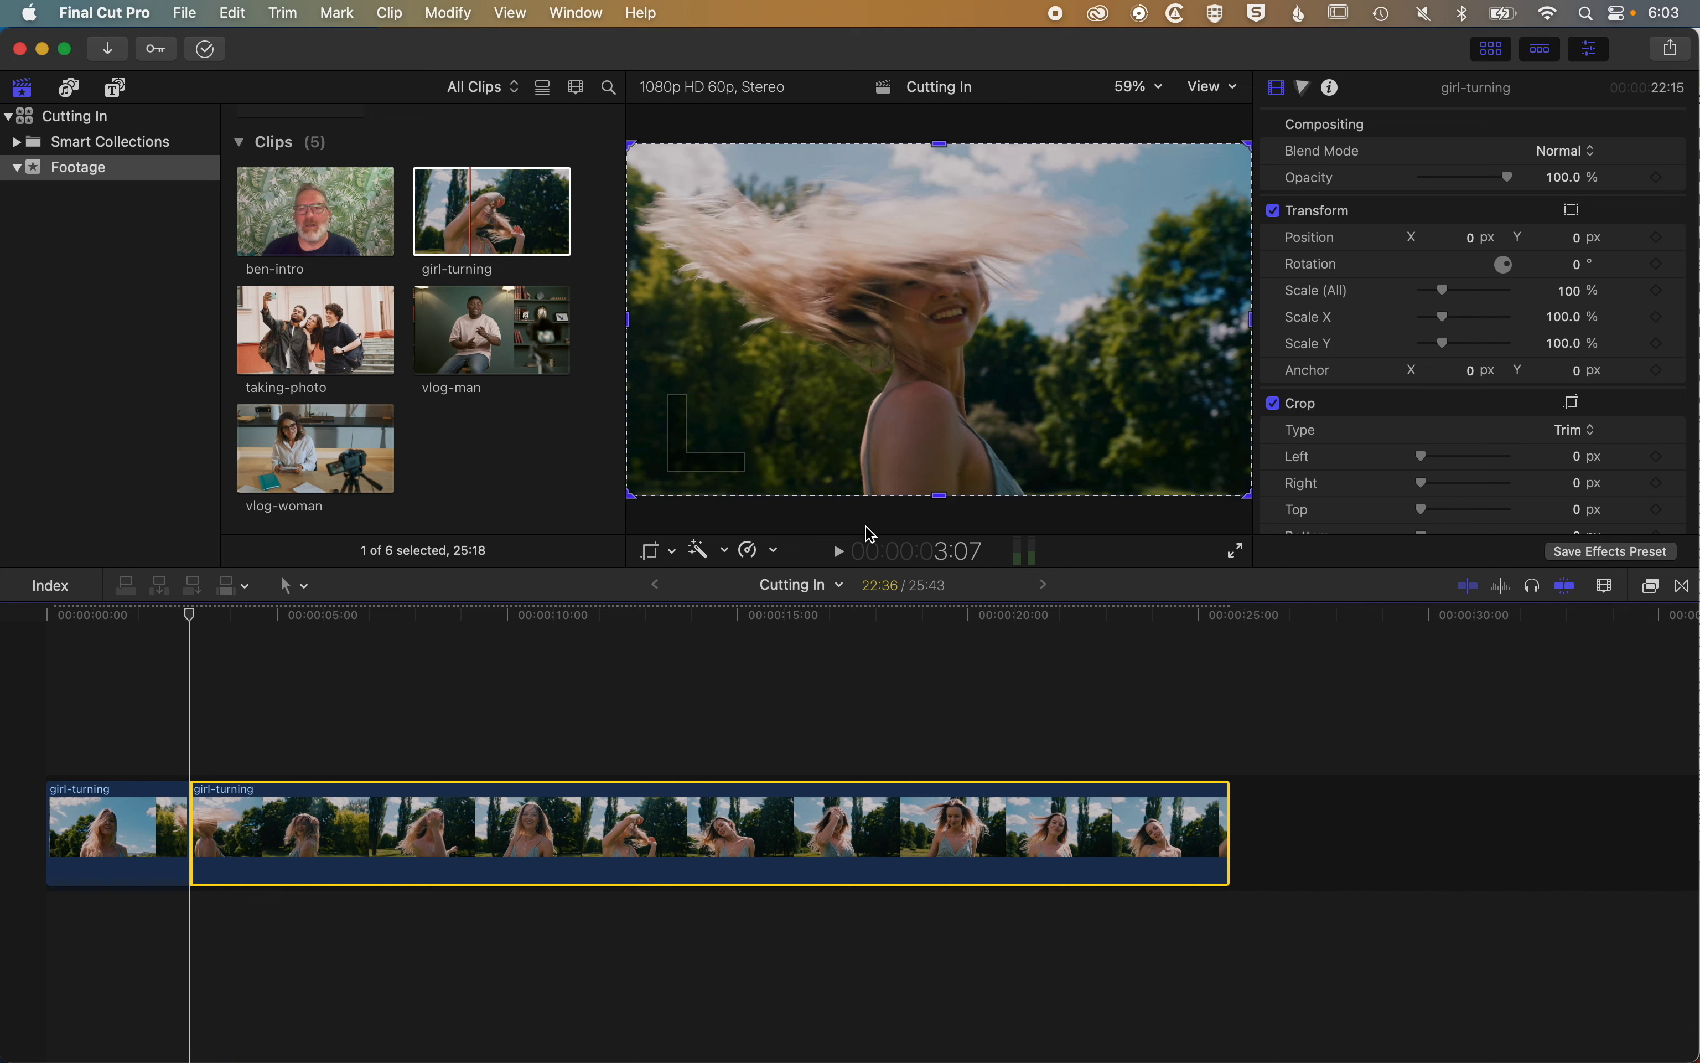
click(920, 507)
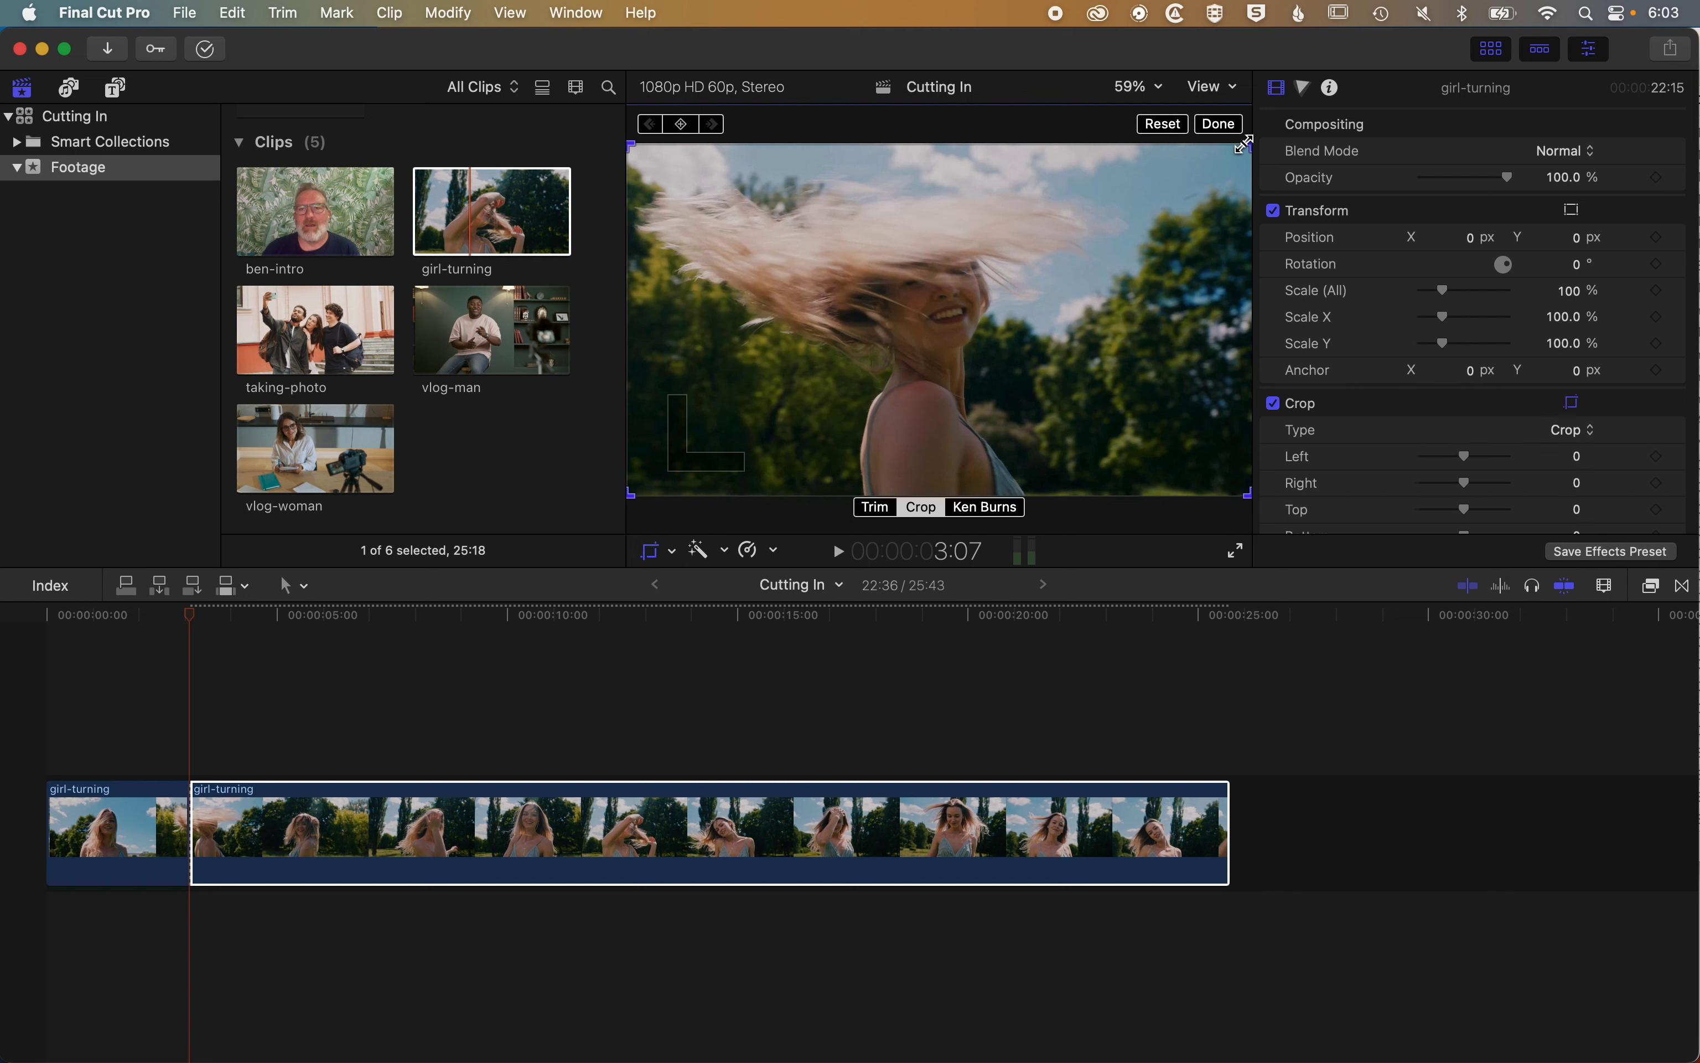
drag(1243, 144, 1134, 211)
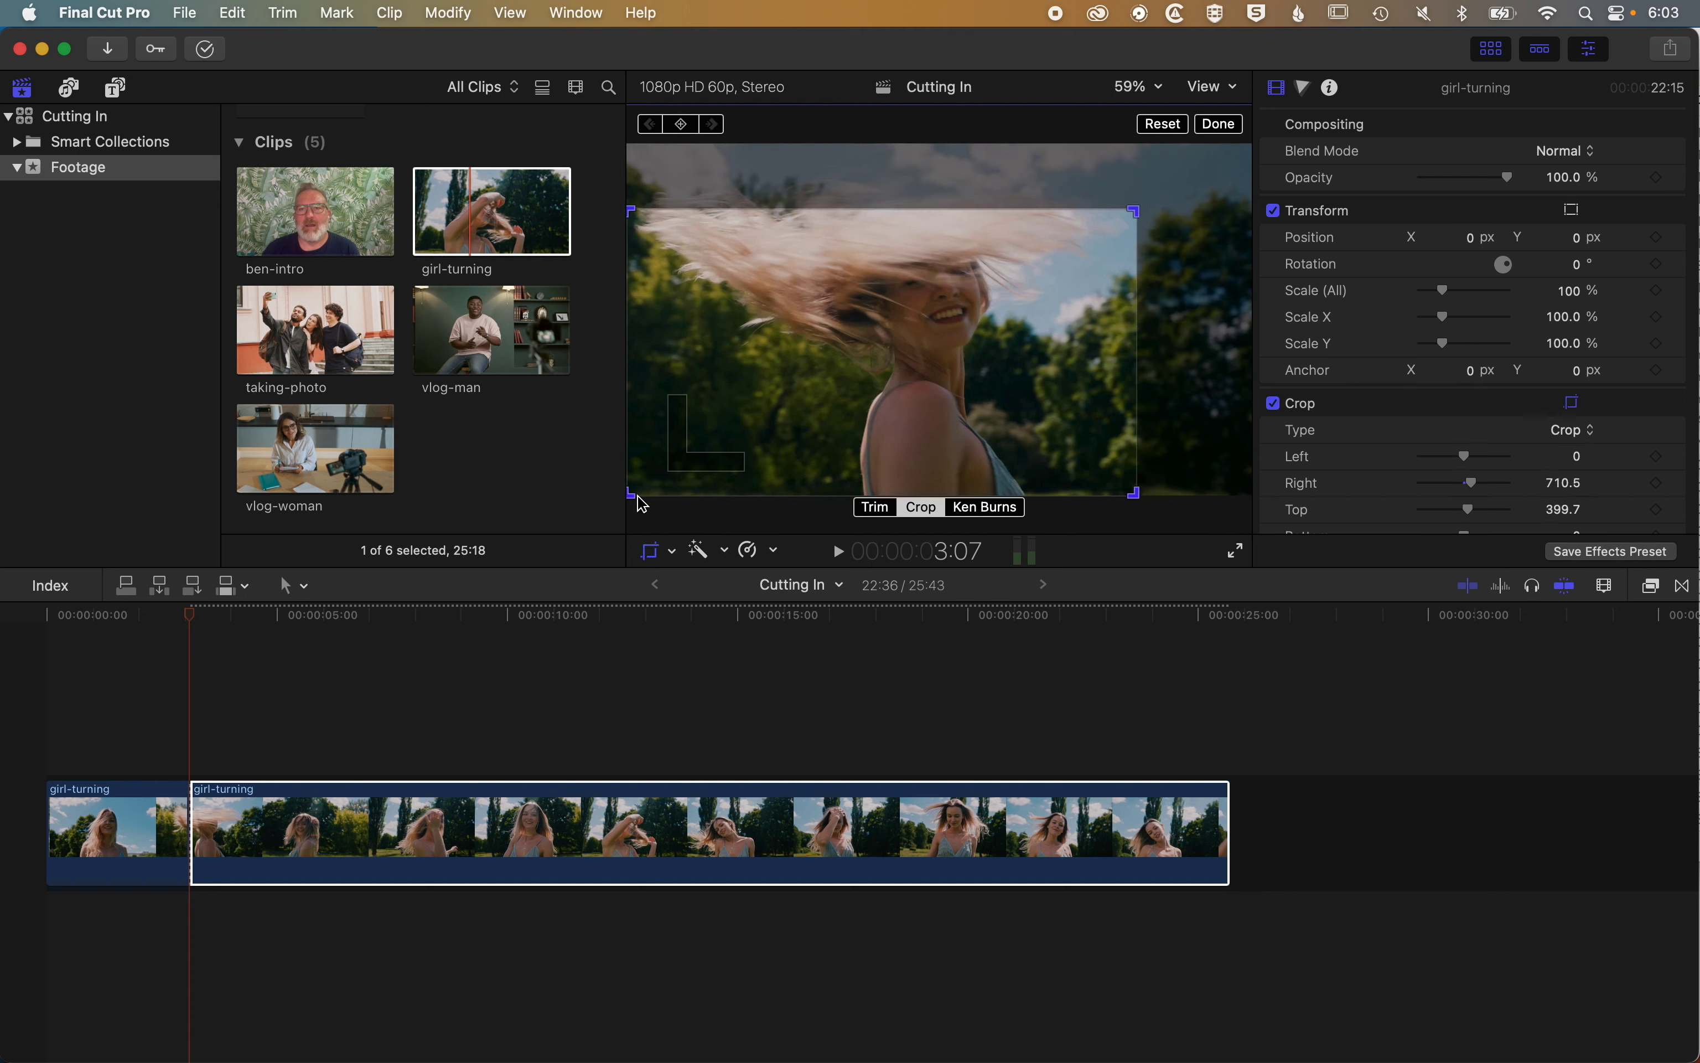
drag(632, 497, 726, 439)
drag(959, 349, 954, 341)
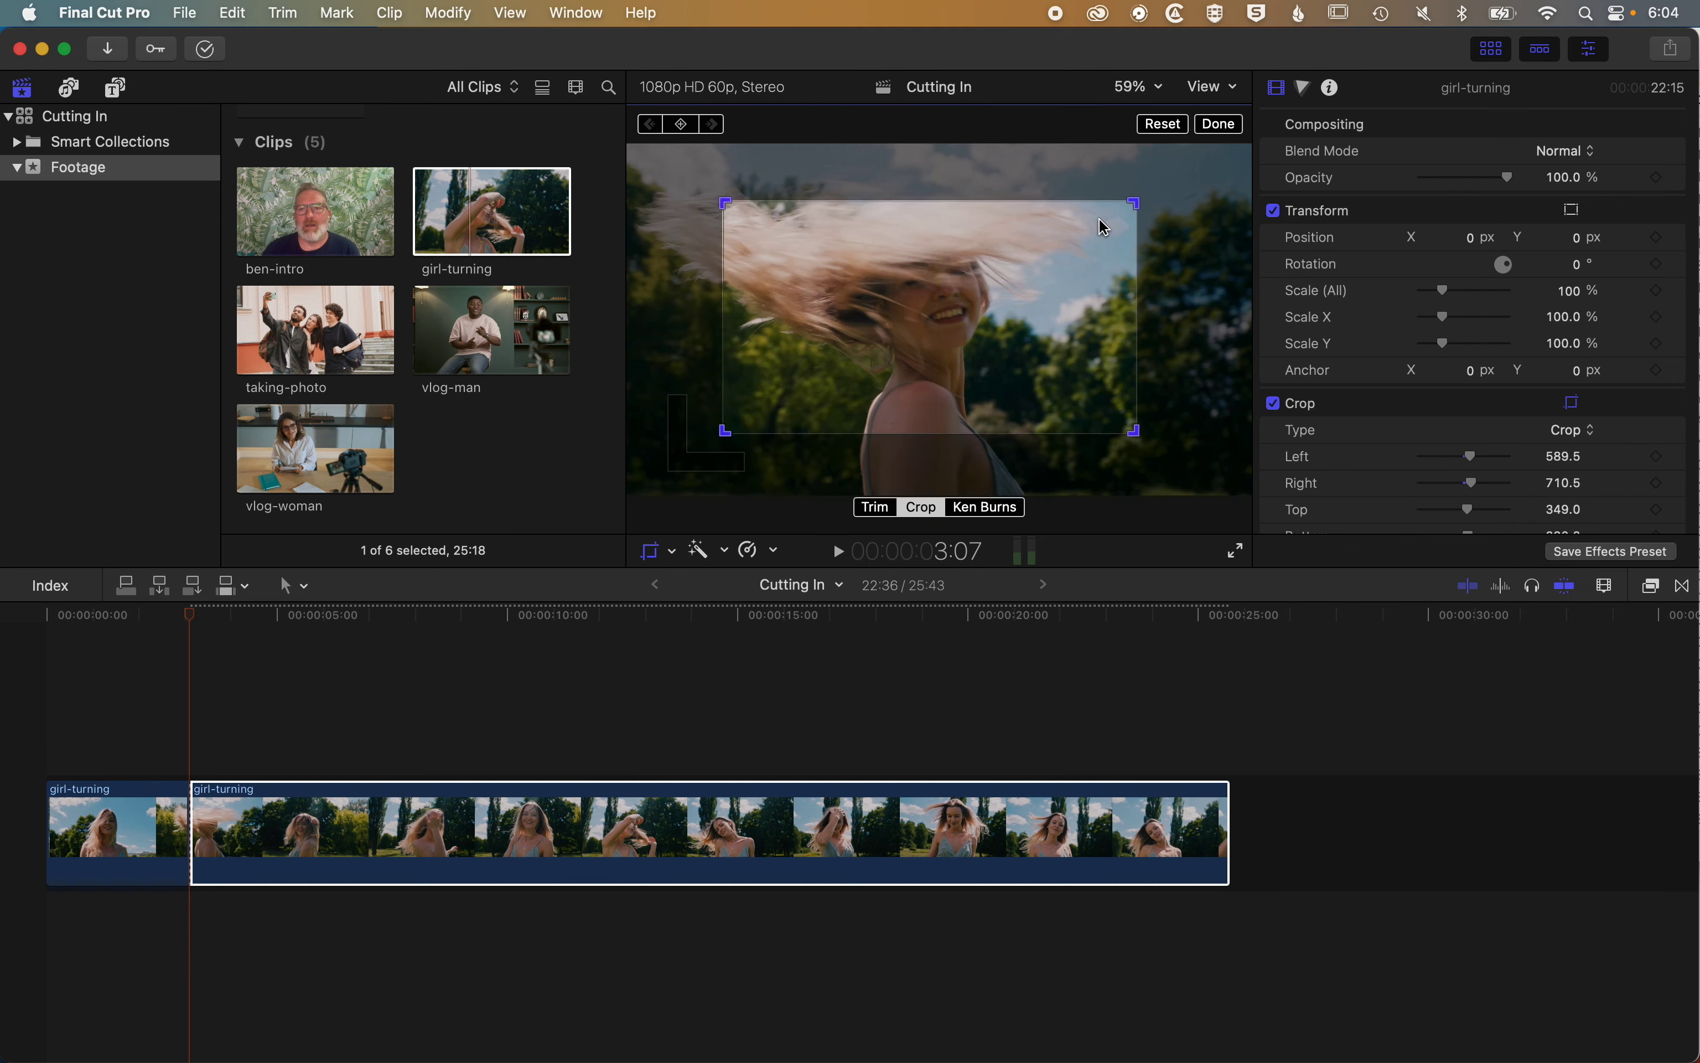
click(1219, 125)
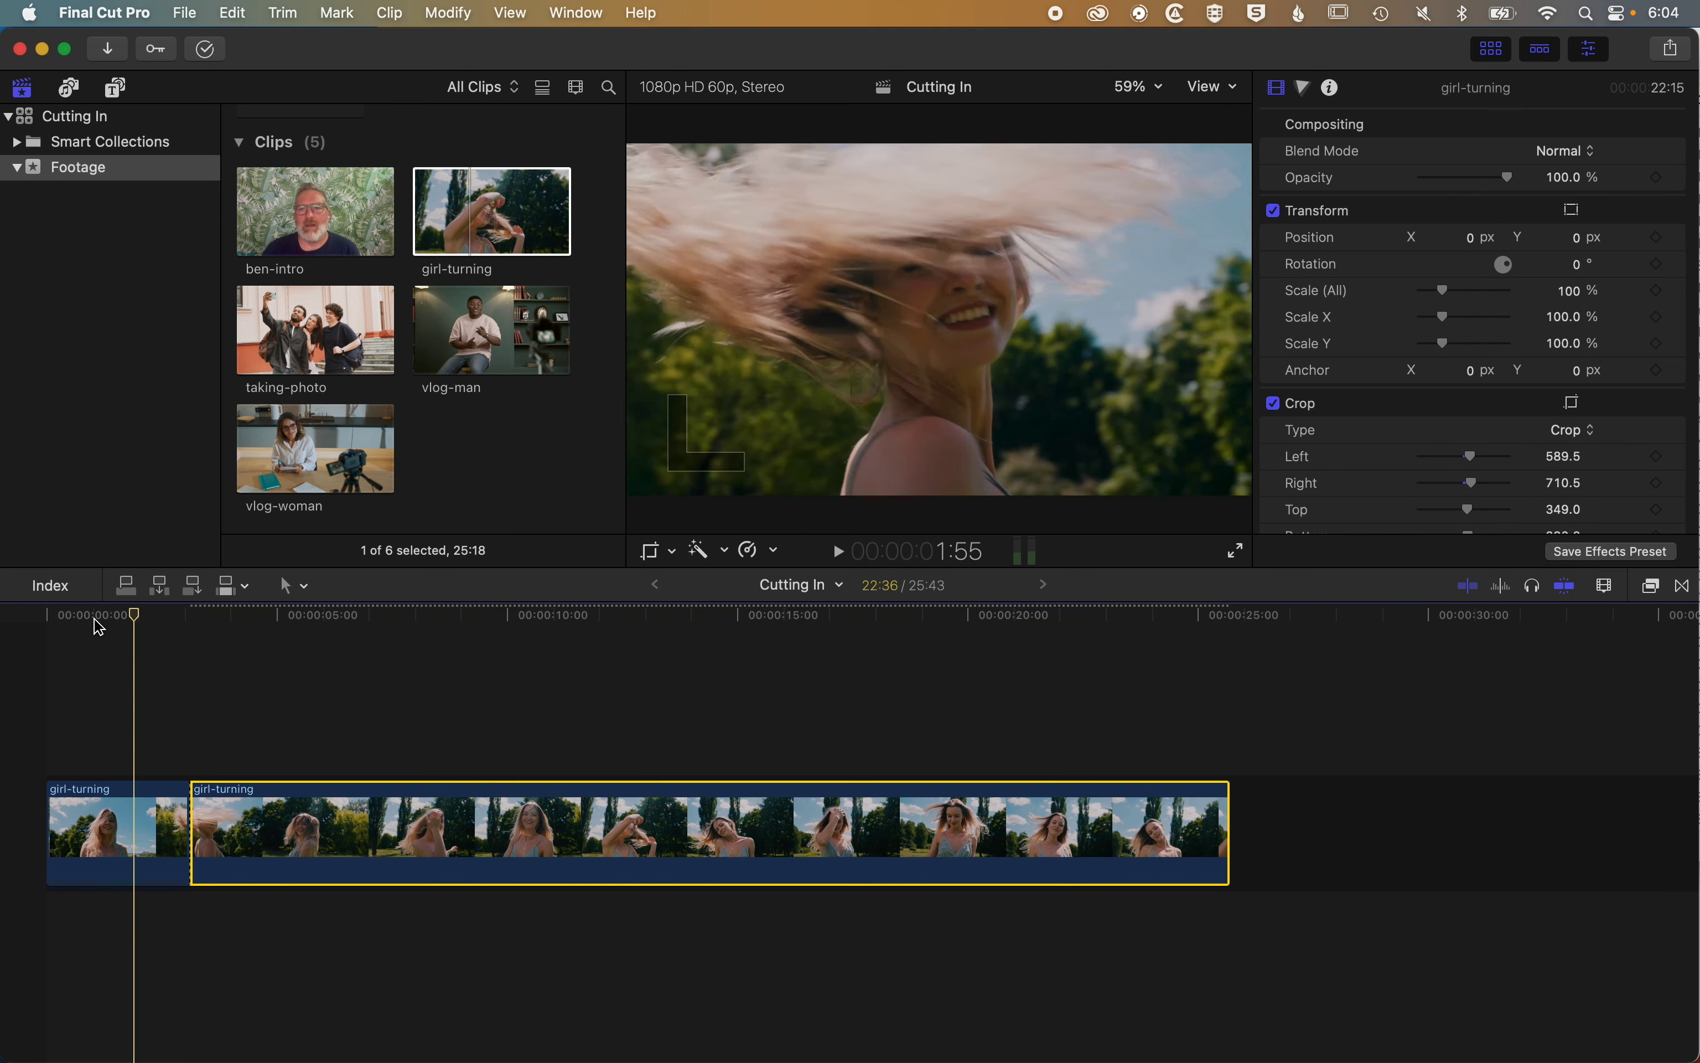
Play the sequence from its start and split the cropped second girl-turning segment at 00:00:08:20
click(46, 631)
key(space)
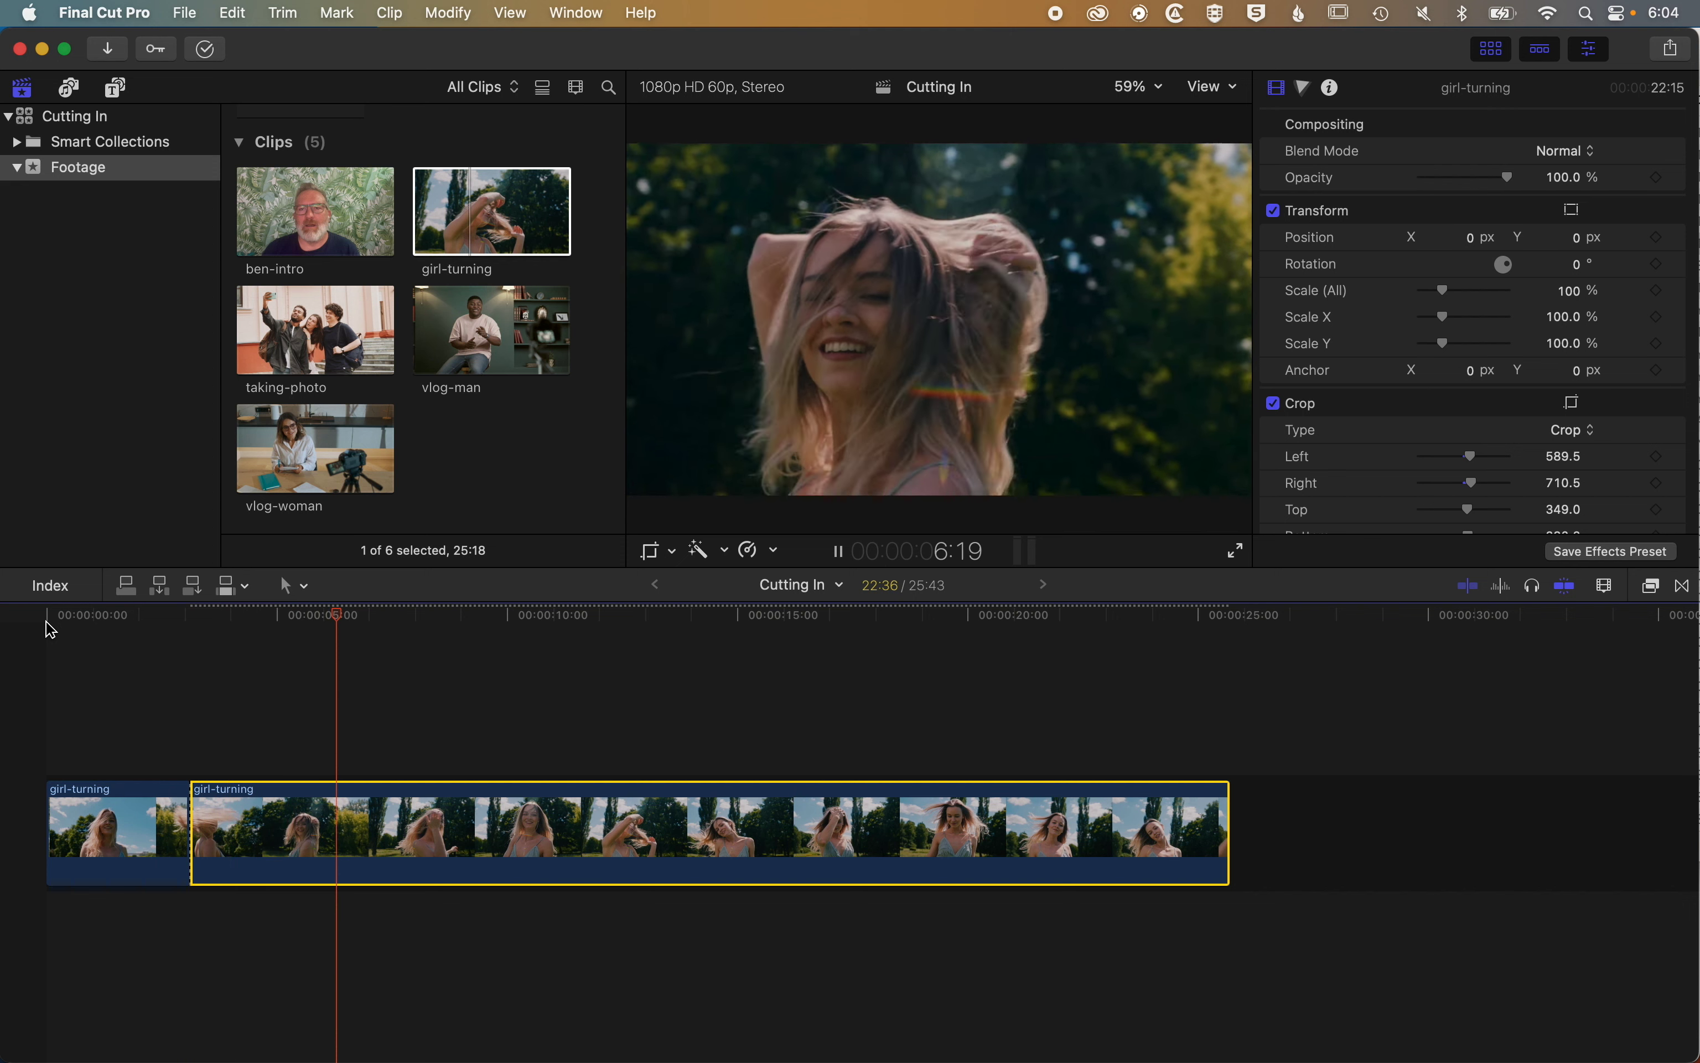
key(space)
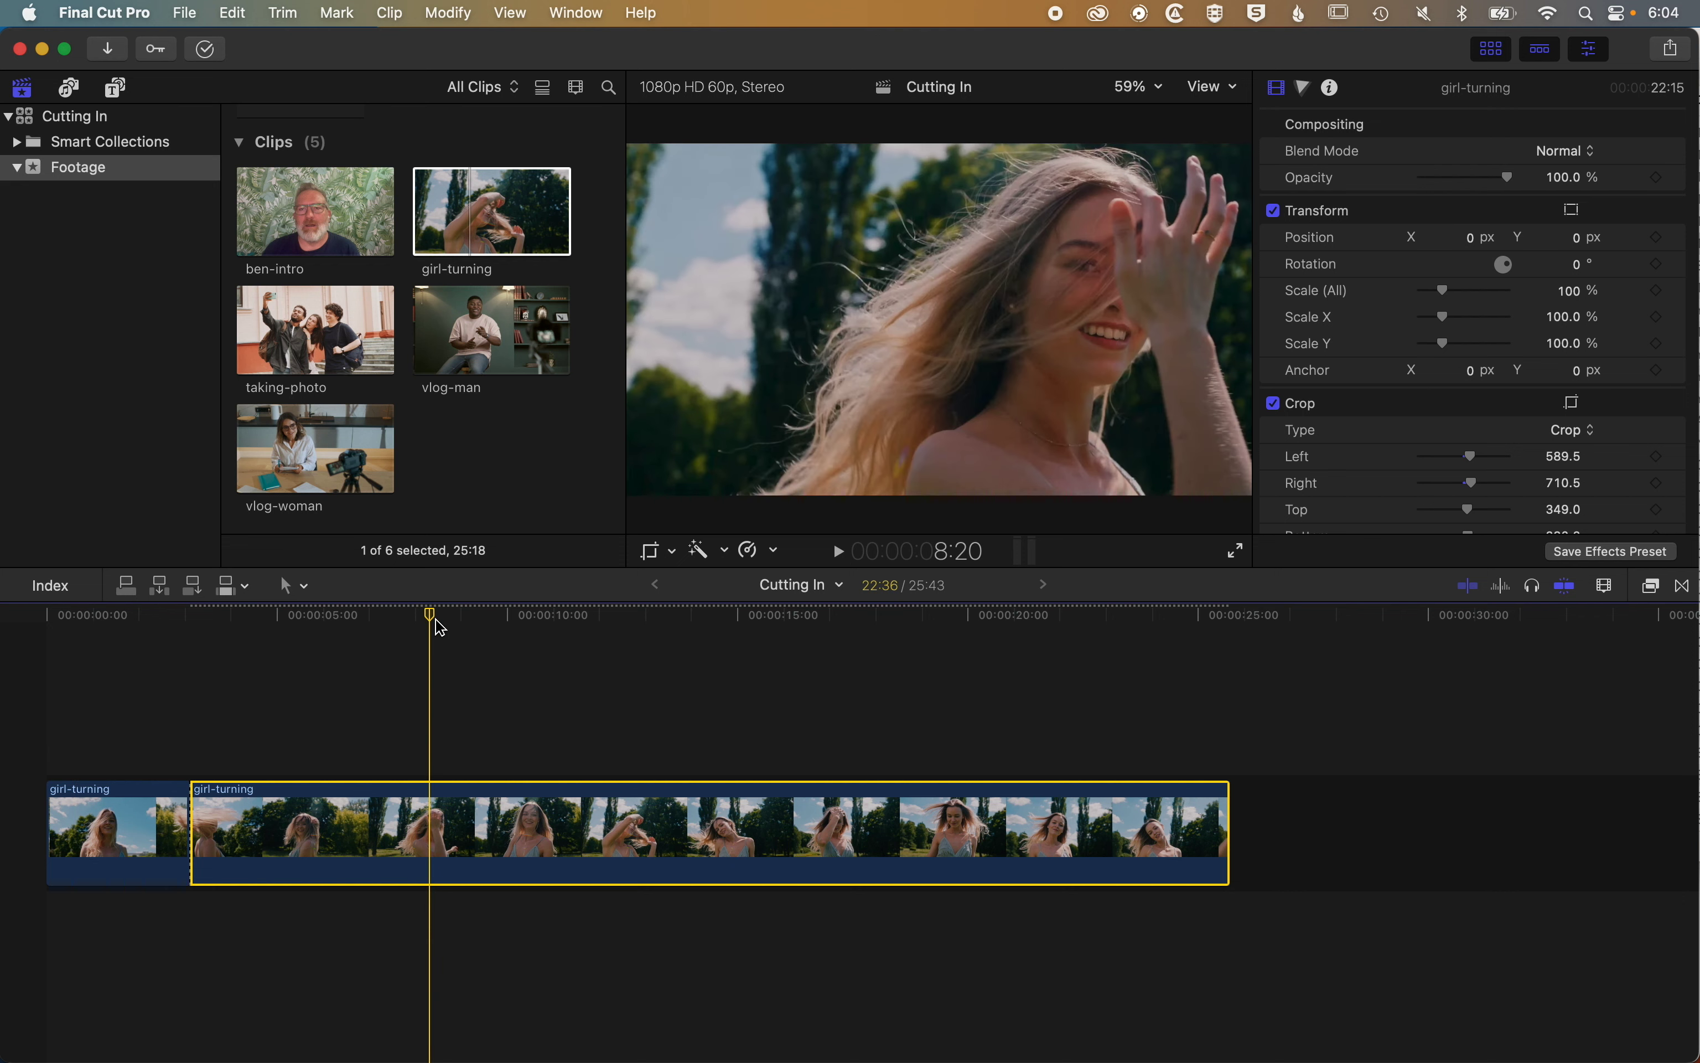
key(super+b)
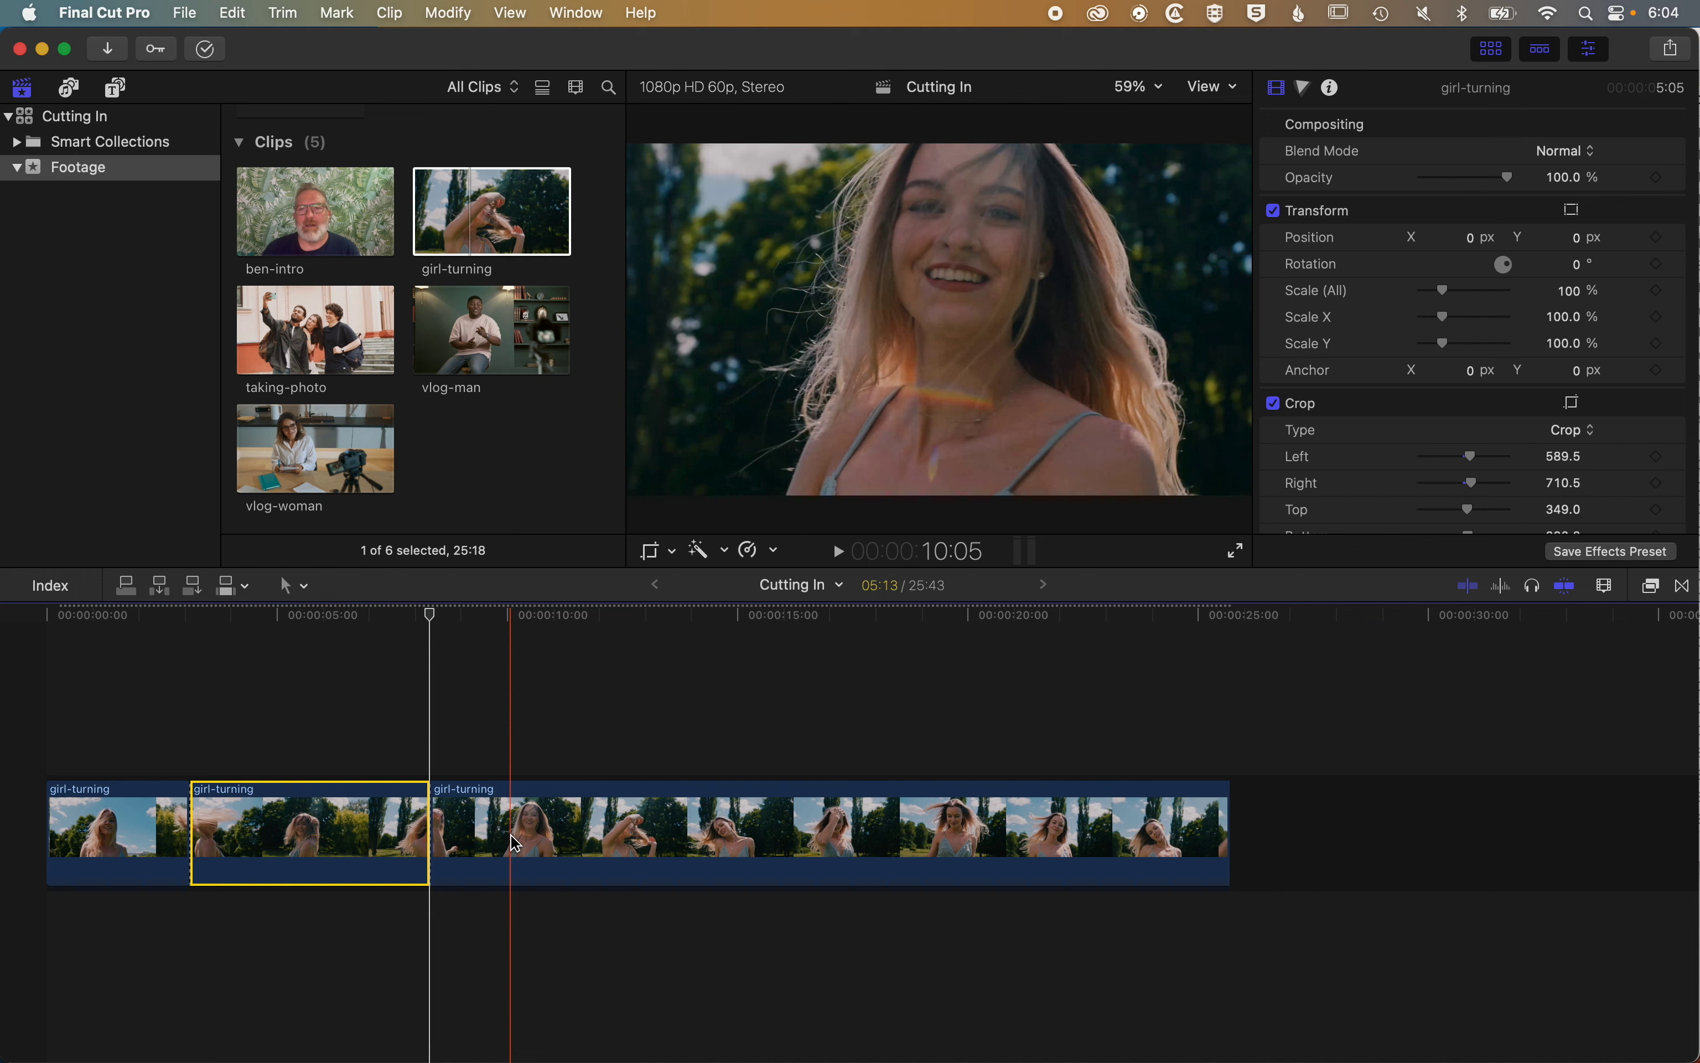
Reset the crop parameters of the third girl-turning segment and play the sequence from near its start to review the cuts
click(515, 844)
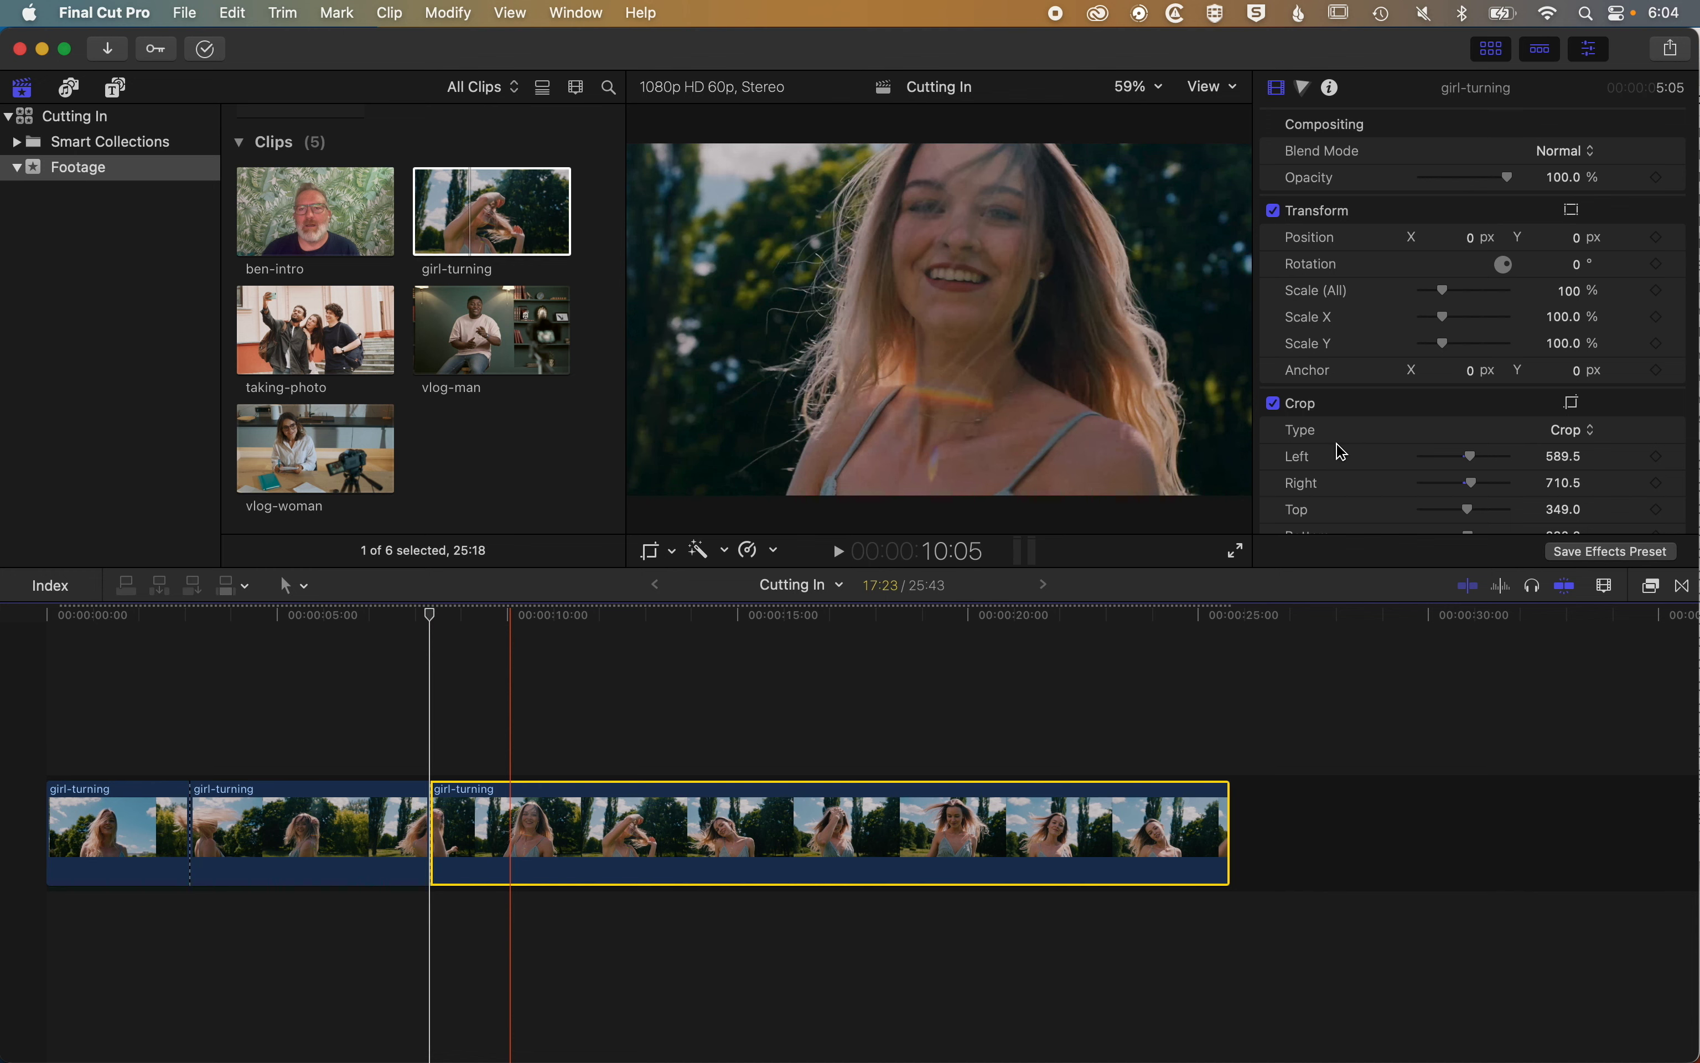
click(1675, 405)
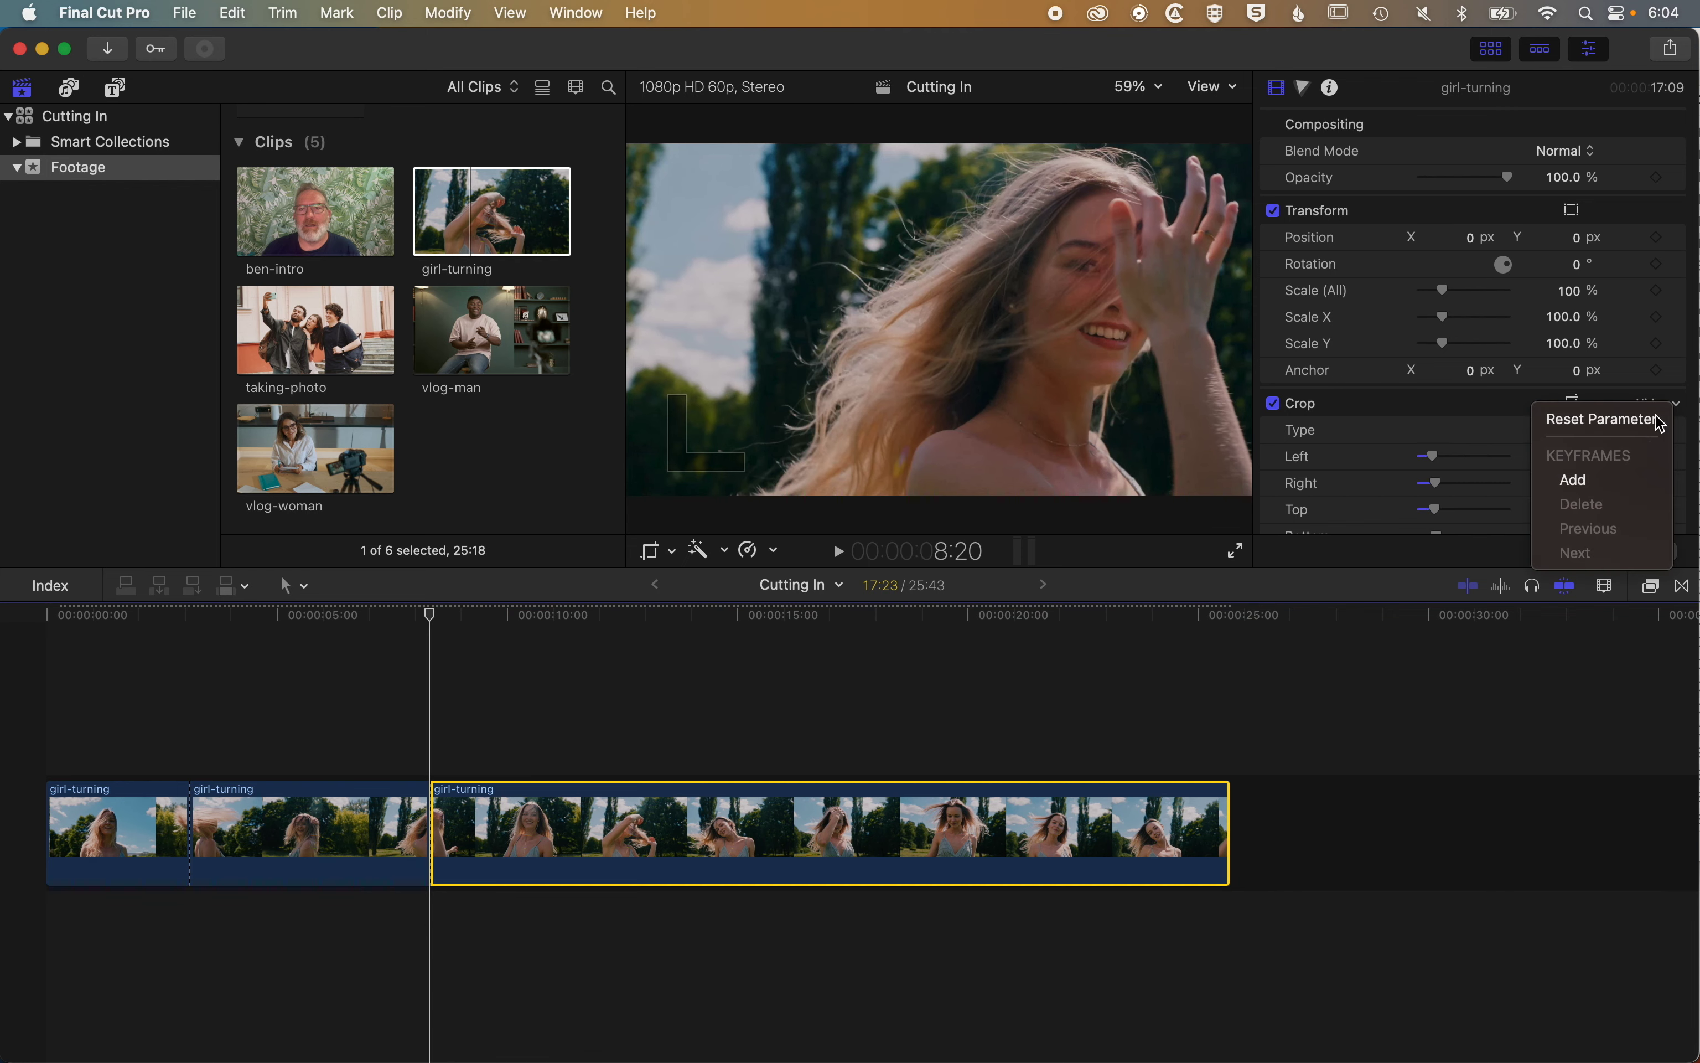
click(1654, 421)
key(space)
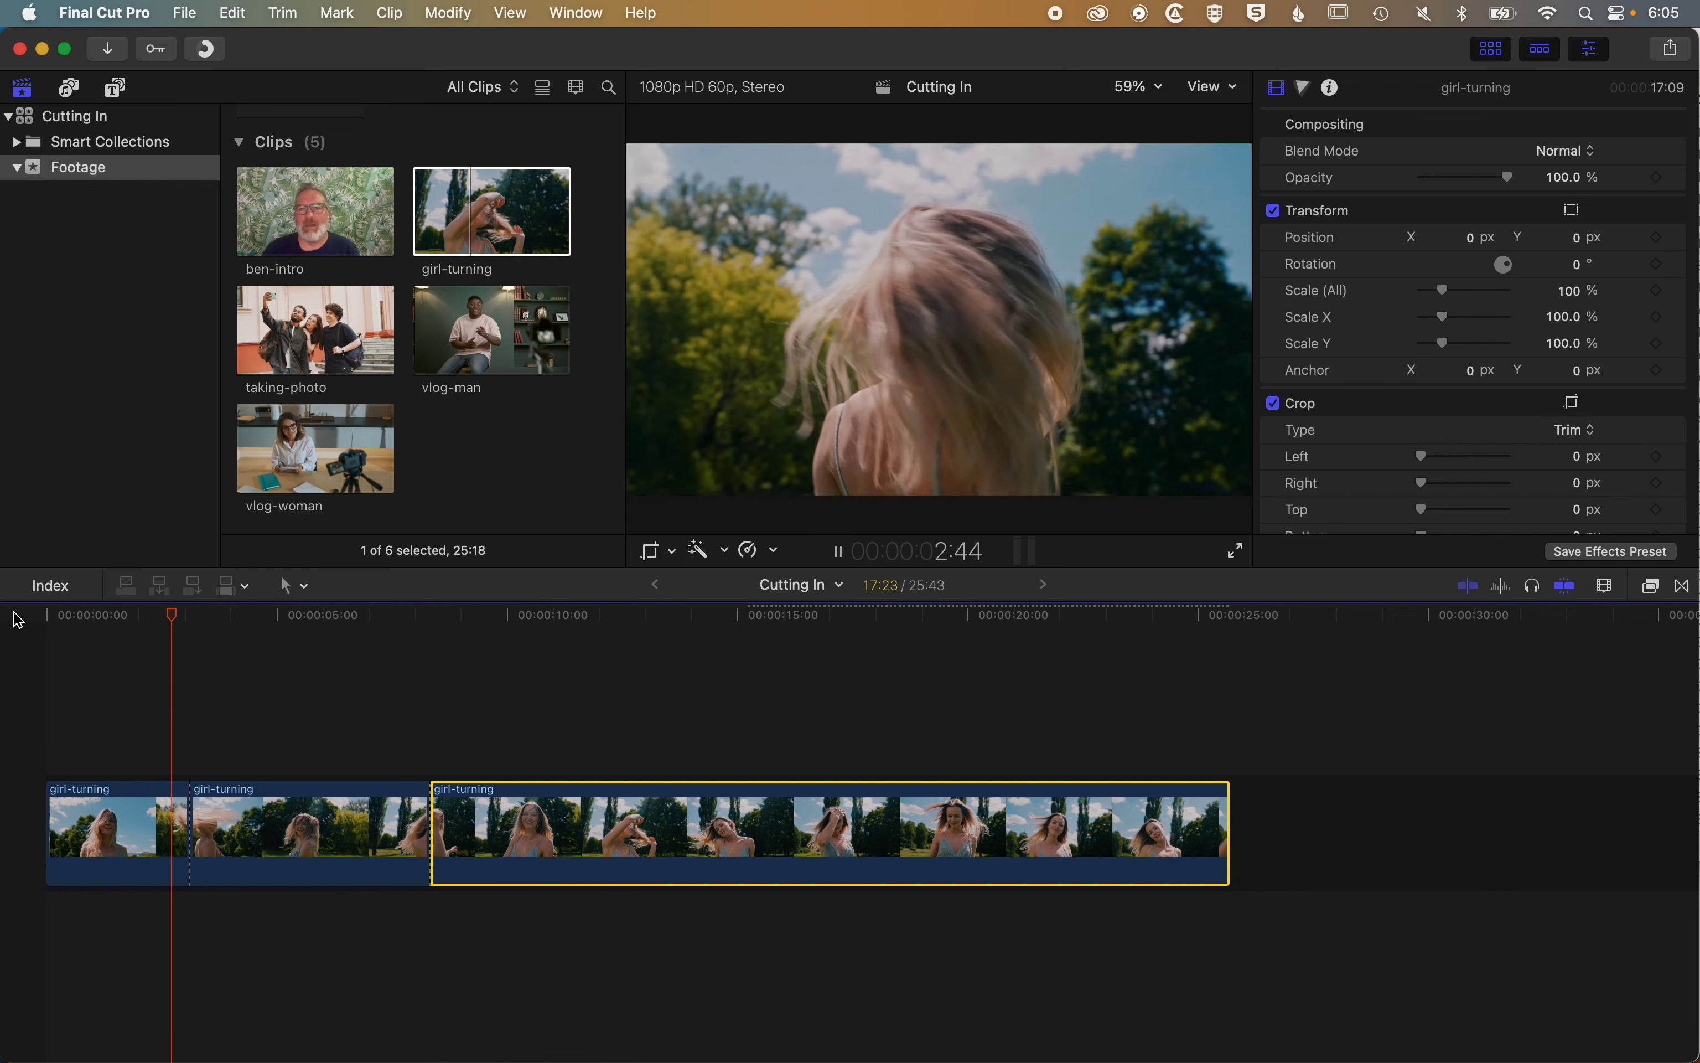